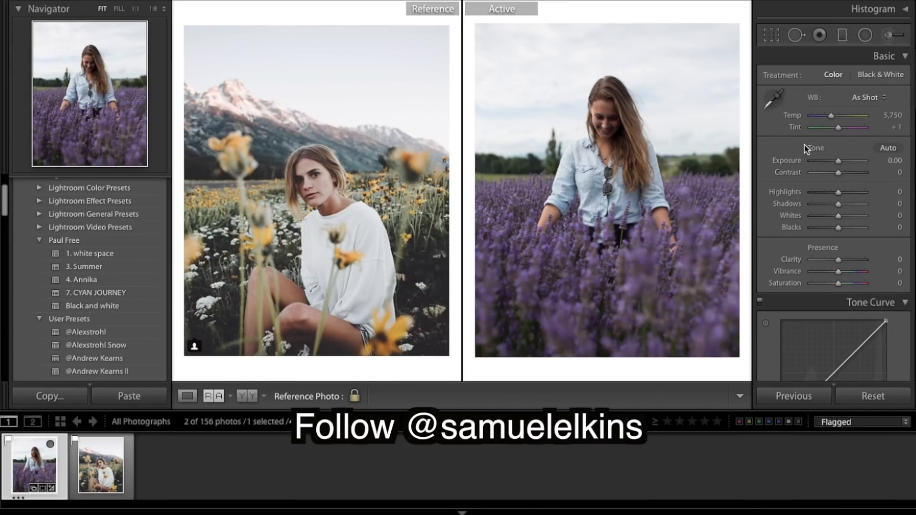
- Adjust the lavender portrait's tone to Contrast +20, Highlights +100, Shadows +100, Whites −86 and Blacks −100
{"action": "left_click_drag", "start_coordinate": [838, 175], "coordinate": [844, 178]}
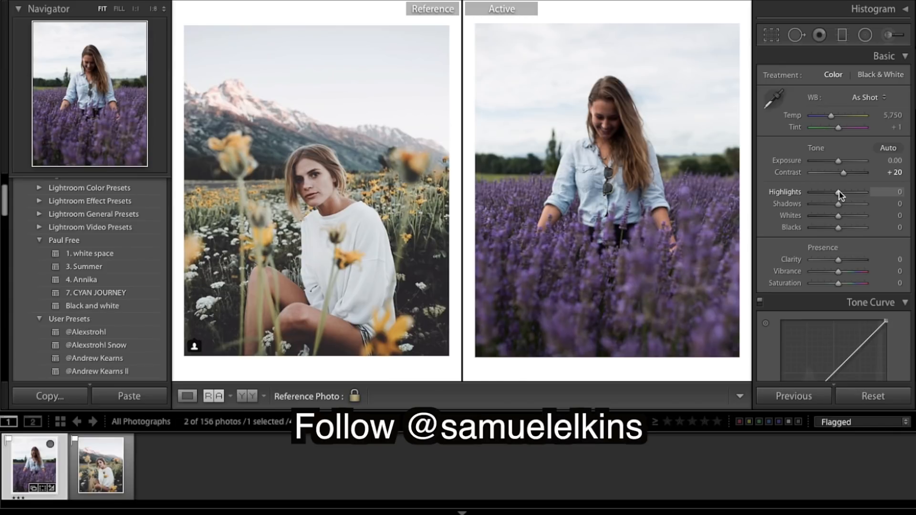
{"action": "left_click_drag", "start_coordinate": [839, 192], "coordinate": [895, 192]}
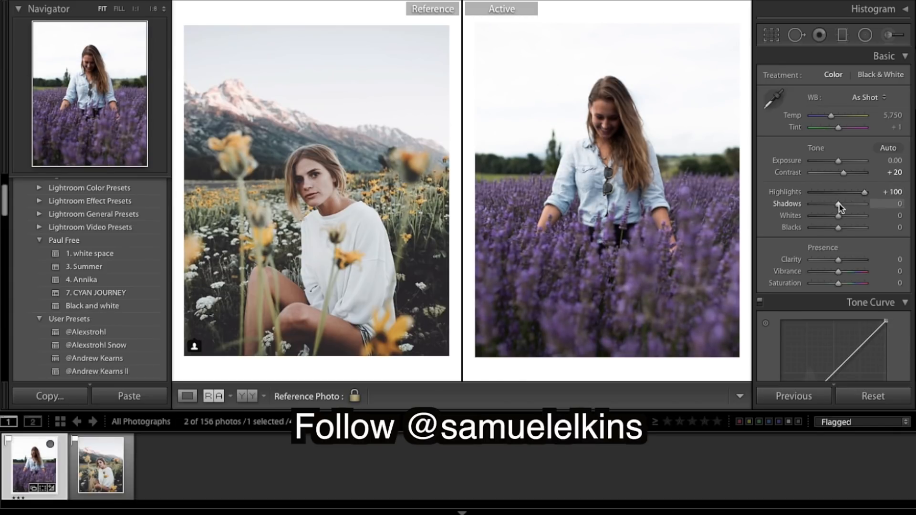
{"action": "left_click_drag", "start_coordinate": [839, 204], "coordinate": [894, 205]}
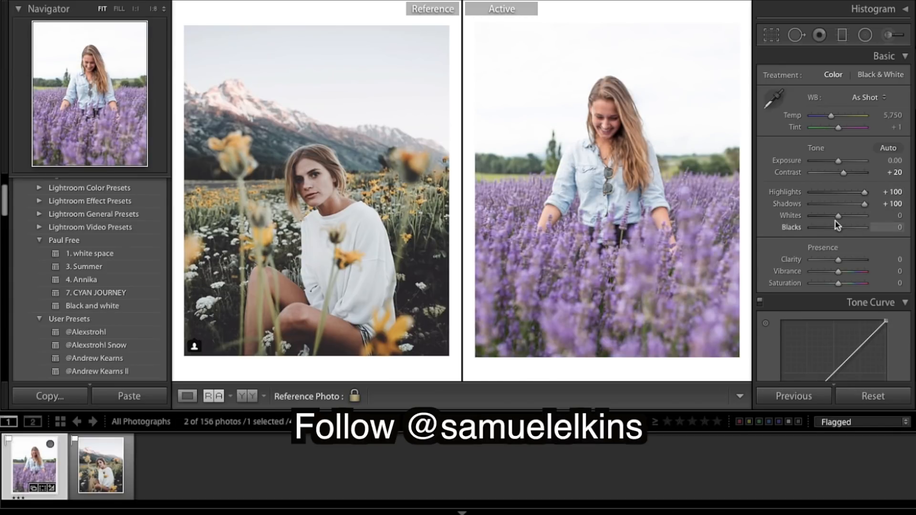
{"action": "left_click_drag", "start_coordinate": [830, 222], "coordinate": [815, 221]}
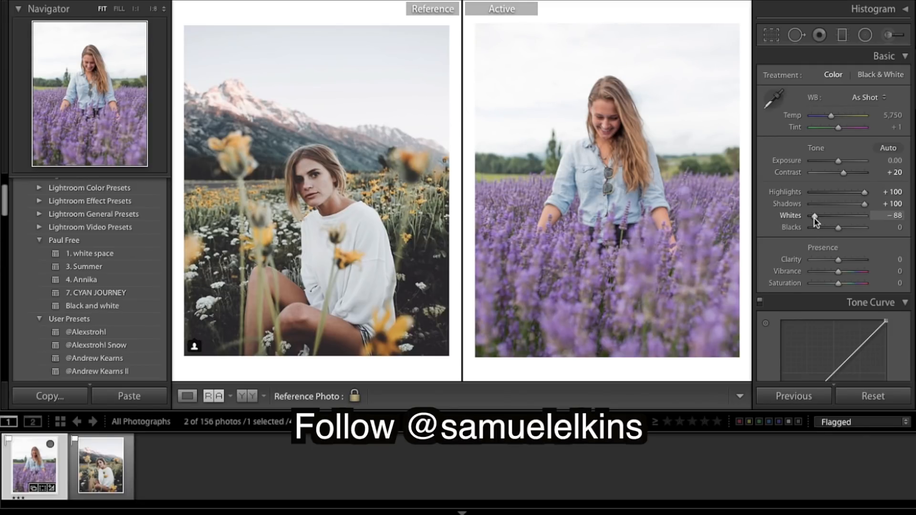
{"action": "mouse_move", "coordinate": [815, 221]}
{"action": "left_mouse_down"}
{"action": "mouse_move", "coordinate": [829, 230]}
{"action": "mouse_move", "coordinate": [811, 229]}
{"action": "left_mouse_up"}
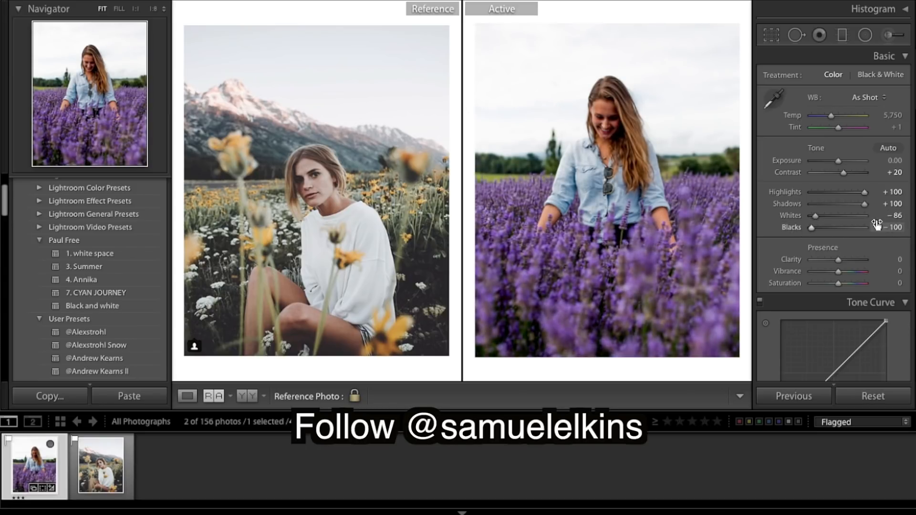
- Reduce the photo's color intensity with Vibrance −36 and Saturation −5
{"action": "scroll", "coordinate": [877, 224], "scroll_direction": "down", "scroll_amount": 2}
{"action": "scroll", "coordinate": [877, 224], "scroll_direction": "down", "scroll_amount": 2}
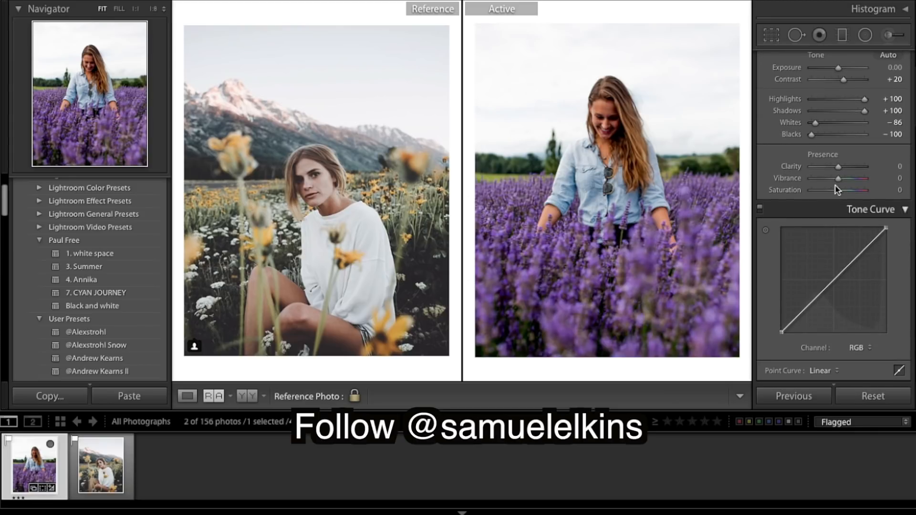
{"action": "left_click_drag", "start_coordinate": [838, 181], "coordinate": [829, 179]}
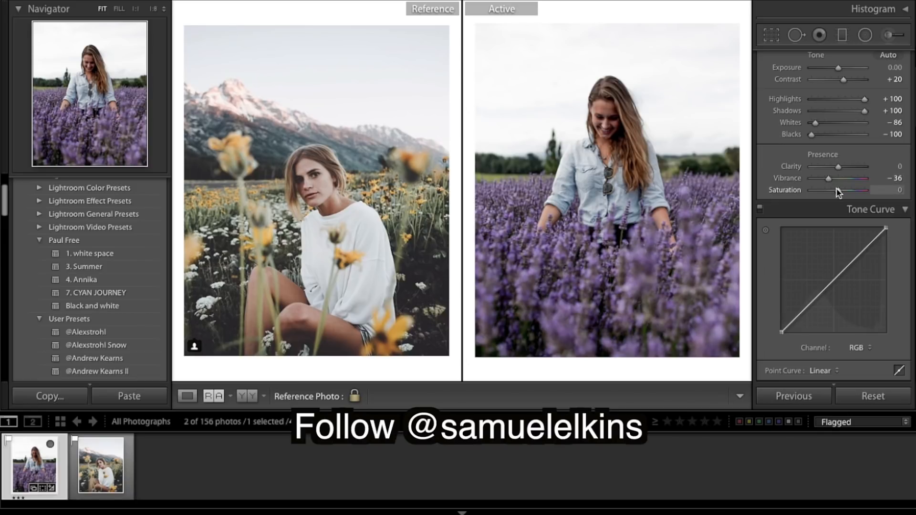
{"action": "left_click_drag", "start_coordinate": [838, 191], "coordinate": [837, 193]}
- Shape the RGB tone curve with three inner points, lifting the black point and slightly lowering the white point for a matte contrast look
{"action": "left_click", "coordinate": [835, 279]}
{"action": "left_click_drag", "start_coordinate": [857, 256], "coordinate": [863, 256]}
{"action": "left_click_drag", "start_coordinate": [808, 308], "coordinate": [773, 313]}
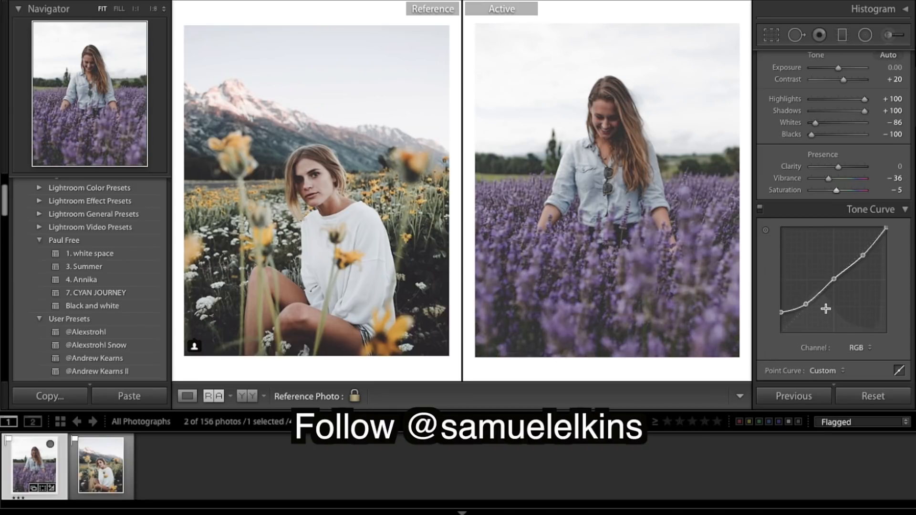
{"action": "left_click_drag", "start_coordinate": [805, 309], "coordinate": [808, 306]}
{"action": "left_click_drag", "start_coordinate": [862, 255], "coordinate": [889, 232]}
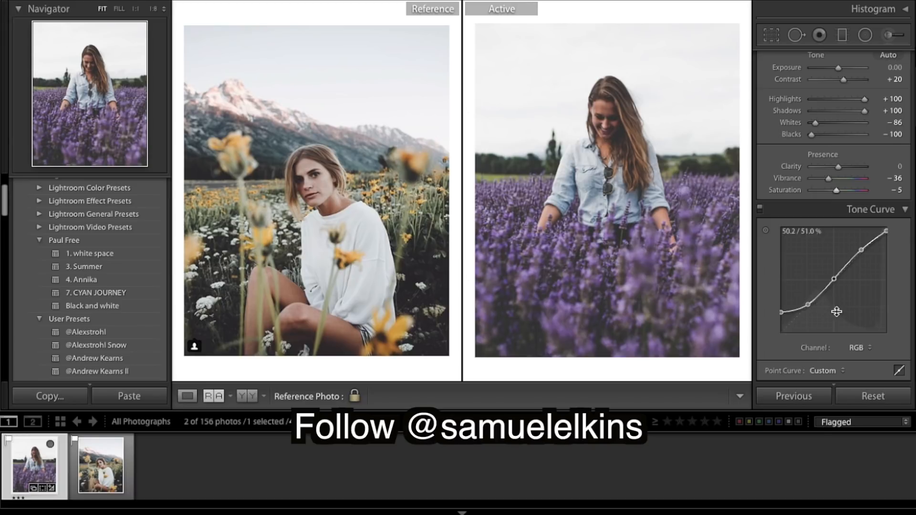
{"action": "left_click_drag", "start_coordinate": [778, 312], "coordinate": [778, 315]}
- Set the HSL hue values to Red +50, Orange −5, Yellow +29, Green −10, Aqua +10 and Magenta +20
{"action": "scroll", "coordinate": [878, 170], "scroll_direction": "down", "scroll_amount": 5}
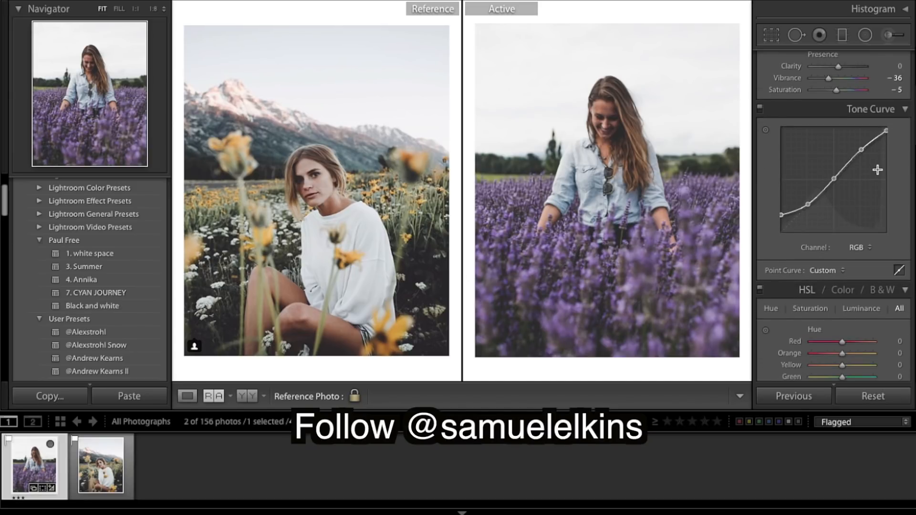
{"action": "scroll", "coordinate": [878, 169], "scroll_direction": "down", "scroll_amount": 3}
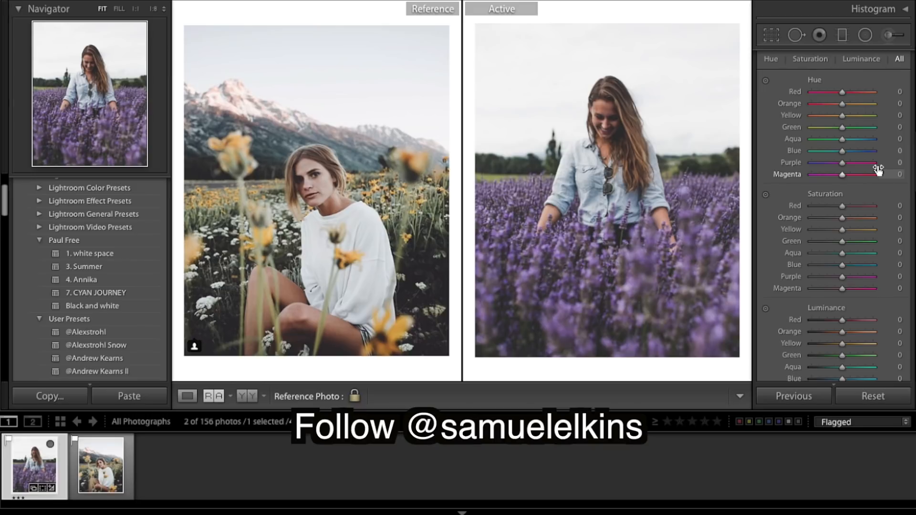
{"action": "left_click_drag", "start_coordinate": [859, 92], "coordinate": [857, 94]}
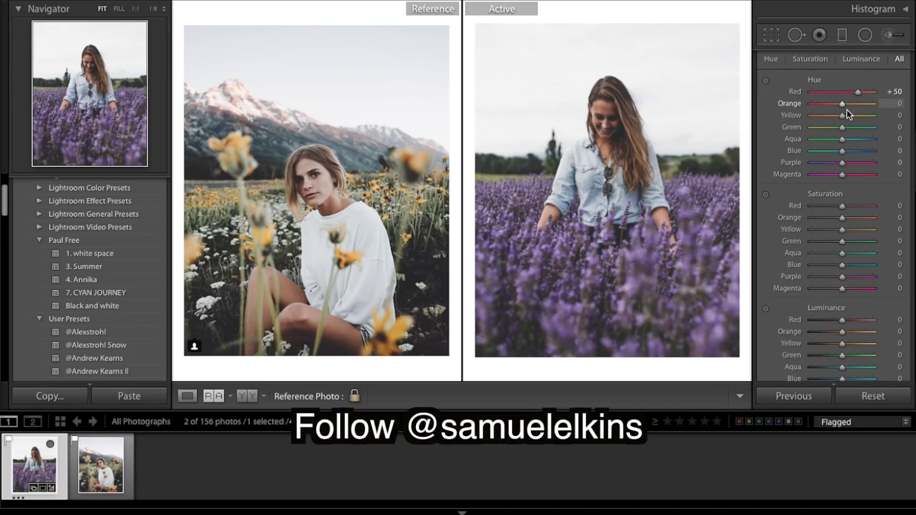
{"action": "left_click_drag", "start_coordinate": [843, 104], "coordinate": [840, 104]}
{"action": "mouse_move", "coordinate": [843, 118]}
{"action": "left_mouse_down"}
{"action": "mouse_move", "coordinate": [854, 119]}
{"action": "mouse_move", "coordinate": [841, 128]}
{"action": "left_mouse_up"}
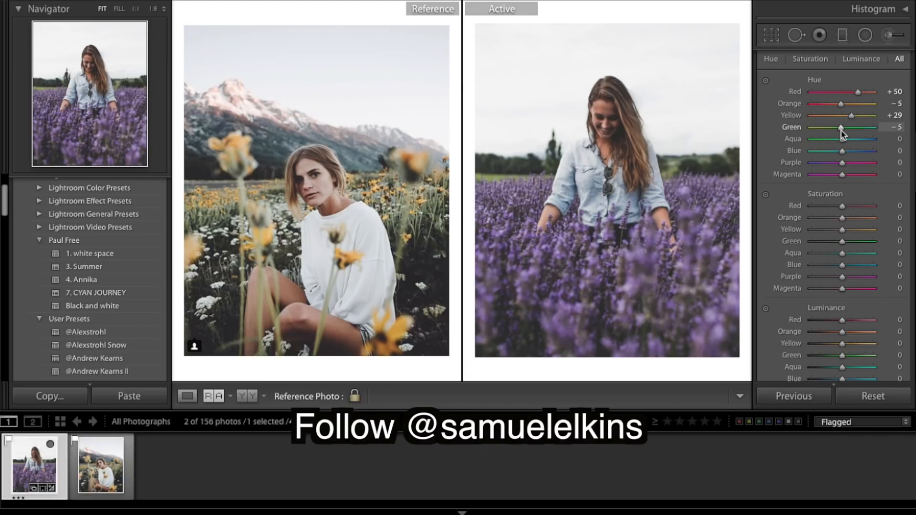
{"action": "left_click_drag", "start_coordinate": [841, 134], "coordinate": [839, 135]}
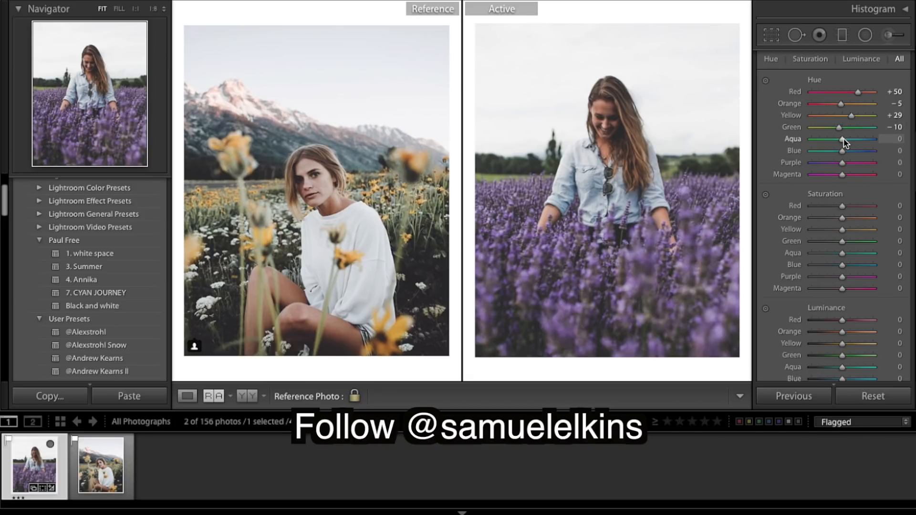
{"action": "left_click_drag", "start_coordinate": [843, 140], "coordinate": [848, 139]}
{"action": "left_click_drag", "start_coordinate": [847, 139], "coordinate": [846, 147]}
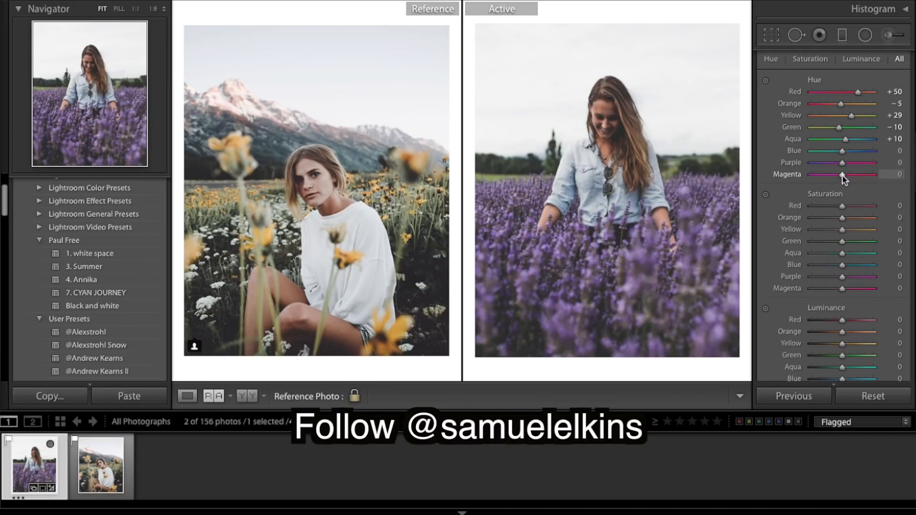
{"action": "left_click_drag", "start_coordinate": [842, 176], "coordinate": [848, 179]}
- Set the HSL saturation values to Red +1, Orange −21, Yellow −3, Green −52, Aqua −65, Blue −50, Purple +51 and Magenta +1
{"action": "scroll", "coordinate": [851, 216], "scroll_direction": "down", "scroll_amount": 5}
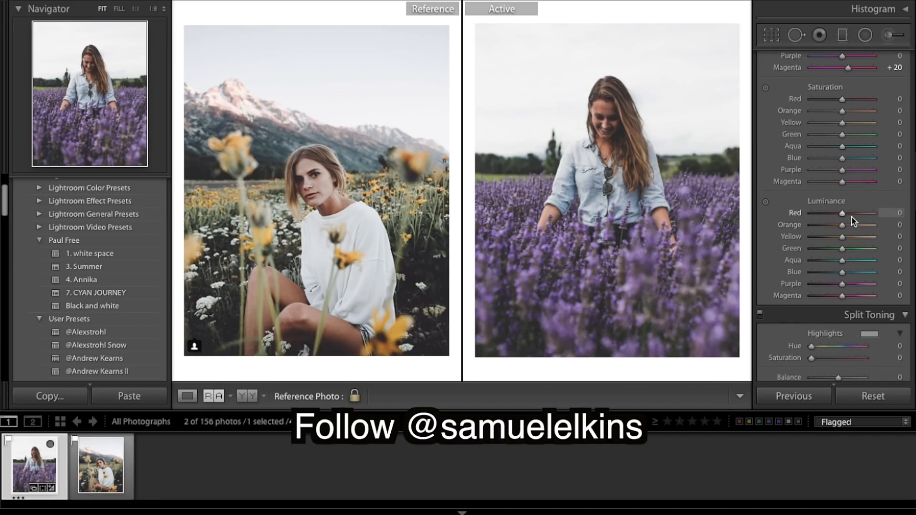
{"action": "left_click", "coordinate": [843, 101]}
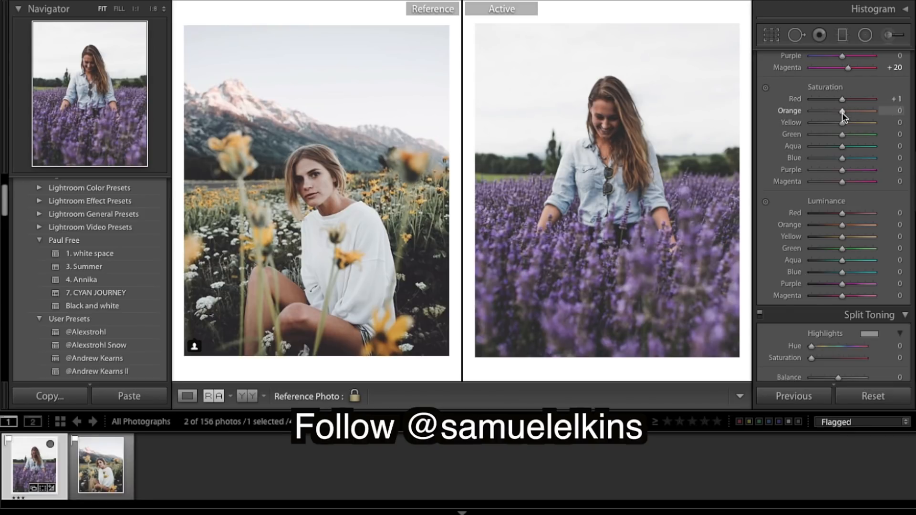
{"action": "left_click_drag", "start_coordinate": [843, 113], "coordinate": [838, 118]}
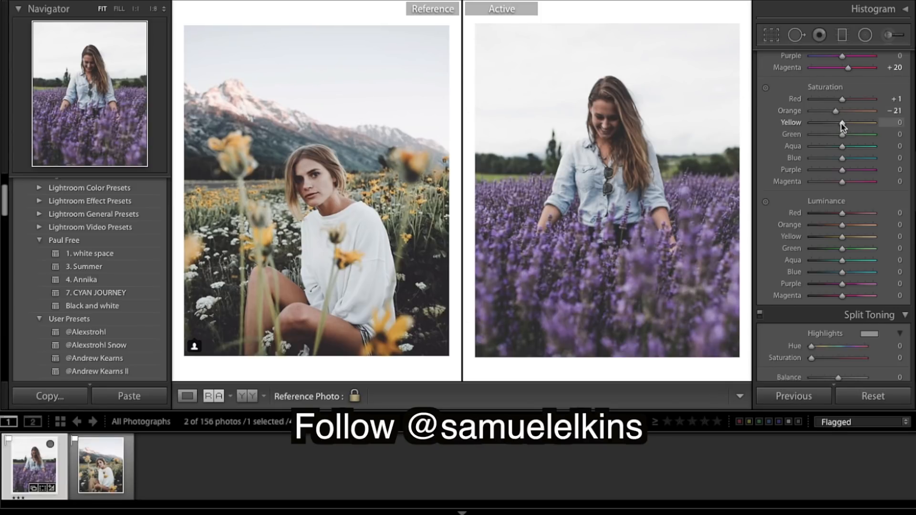
{"action": "left_click_drag", "start_coordinate": [843, 125], "coordinate": [840, 123]}
{"action": "left_click_drag", "start_coordinate": [839, 124], "coordinate": [839, 123]}
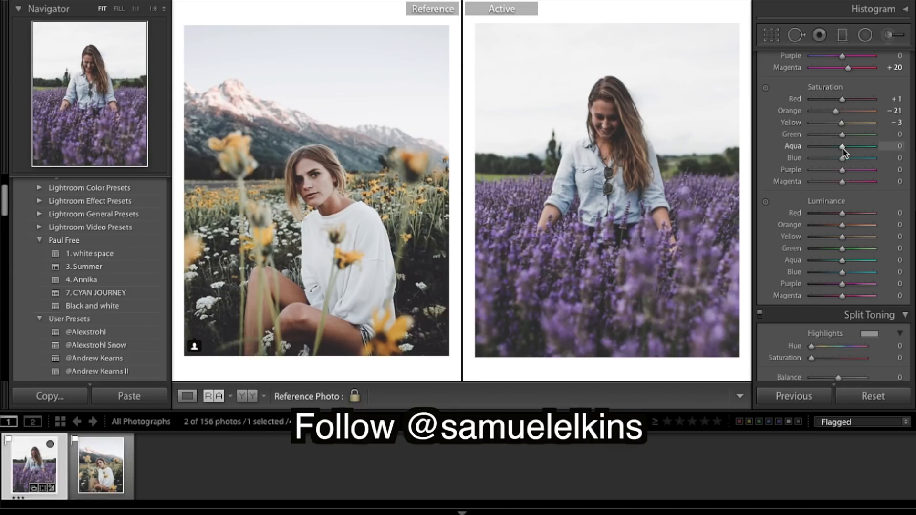
{"action": "left_click_drag", "start_coordinate": [842, 135], "coordinate": [827, 135]}
{"action": "left_click_drag", "start_coordinate": [843, 148], "coordinate": [857, 171]}
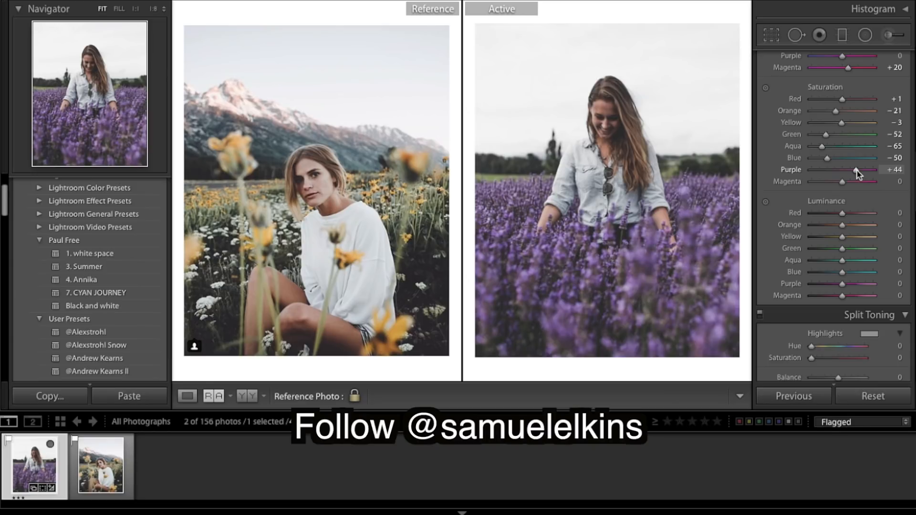
{"action": "left_click_drag", "start_coordinate": [856, 168], "coordinate": [859, 171]}
{"action": "left_click_drag", "start_coordinate": [843, 181], "coordinate": [844, 186]}
- Set the HSL luminance of the warm colors to Red +35, Orange −25 and Yellow +71
{"action": "scroll", "coordinate": [856, 132], "scroll_direction": "down", "scroll_amount": 2}
{"action": "scroll", "coordinate": [857, 130], "scroll_direction": "down", "scroll_amount": 5}
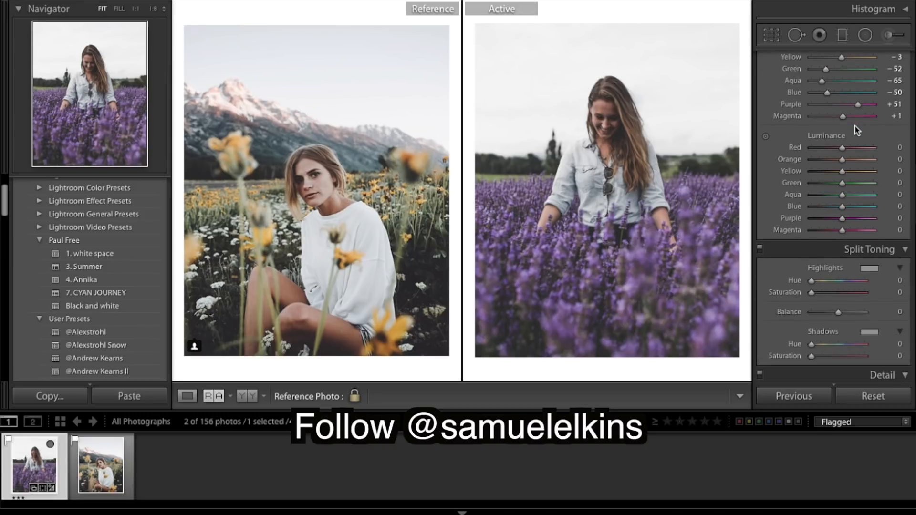
{"action": "left_click", "coordinate": [848, 129]}
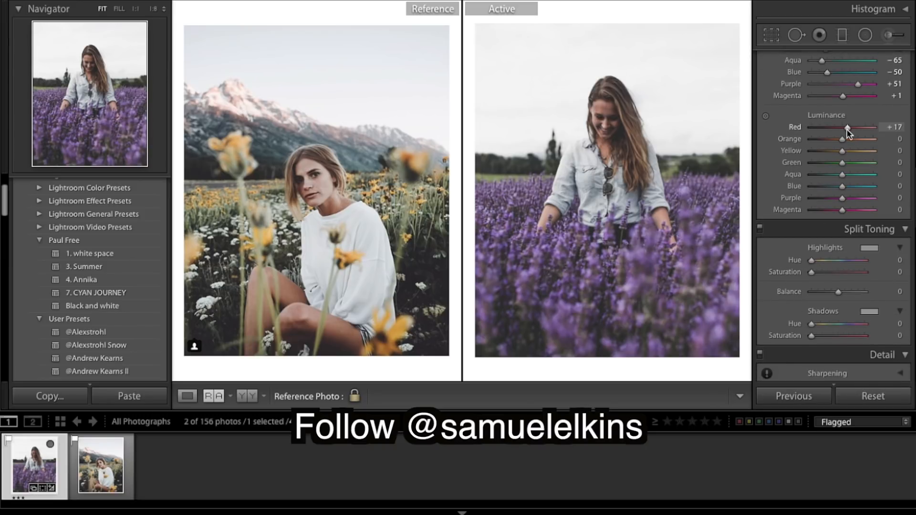
{"action": "left_click_drag", "start_coordinate": [847, 130], "coordinate": [853, 131]}
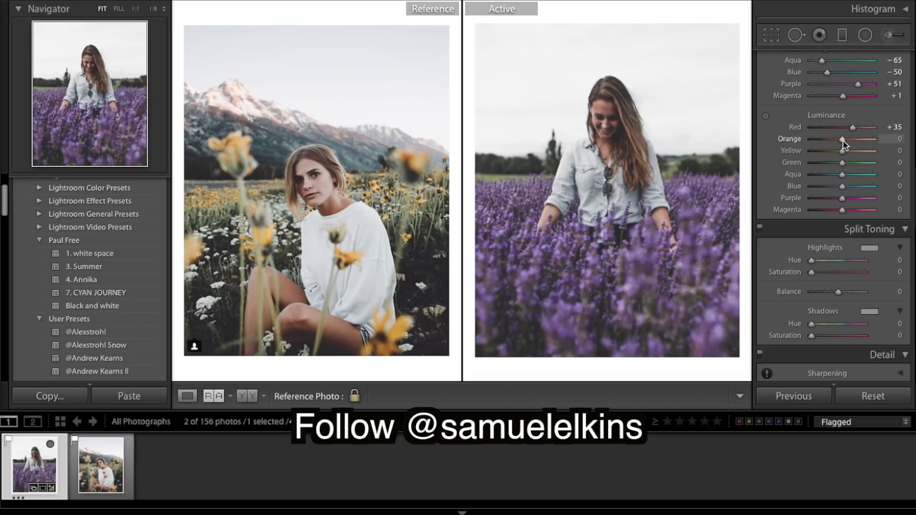
{"action": "mouse_move", "coordinate": [843, 139]}
{"action": "left_mouse_down"}
{"action": "mouse_move", "coordinate": [829, 142]}
{"action": "mouse_move", "coordinate": [839, 149]}
{"action": "left_mouse_up"}
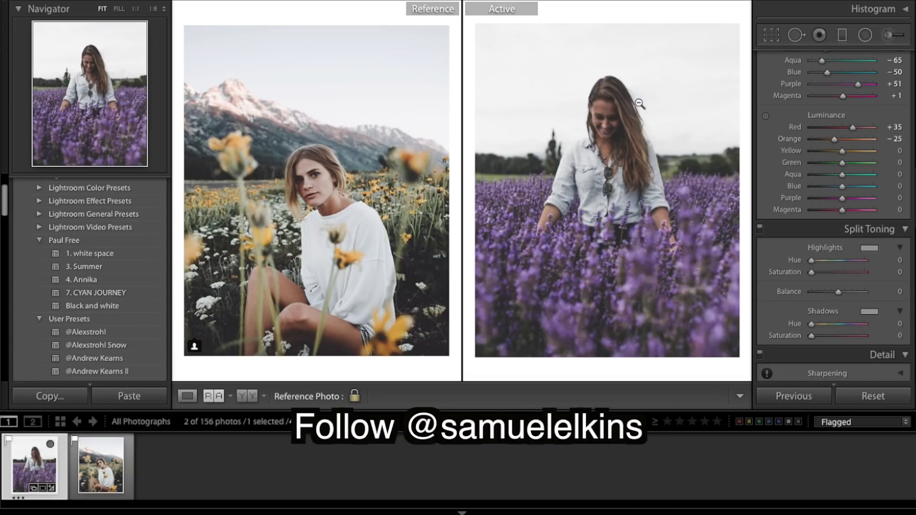
{"action": "scroll", "coordinate": [886, 170], "scroll_direction": "down", "scroll_amount": 1}
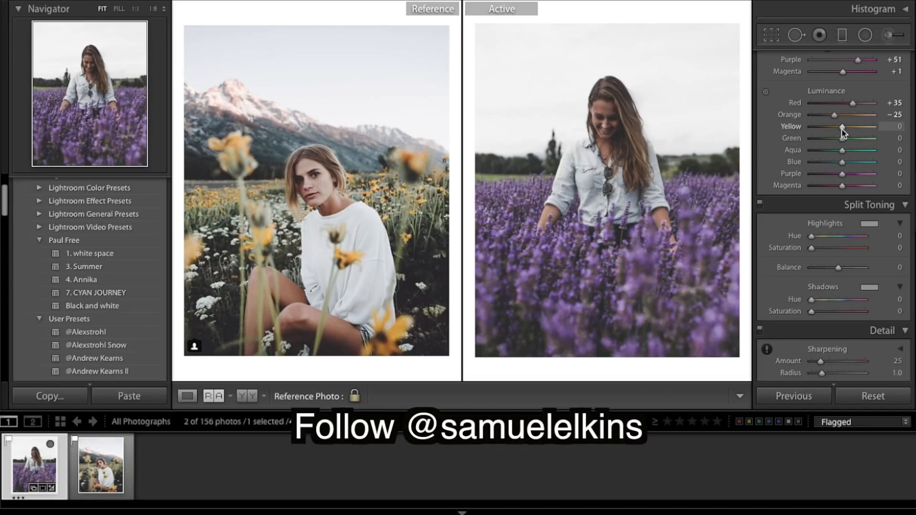
{"action": "left_click_drag", "start_coordinate": [843, 129], "coordinate": [865, 130]}
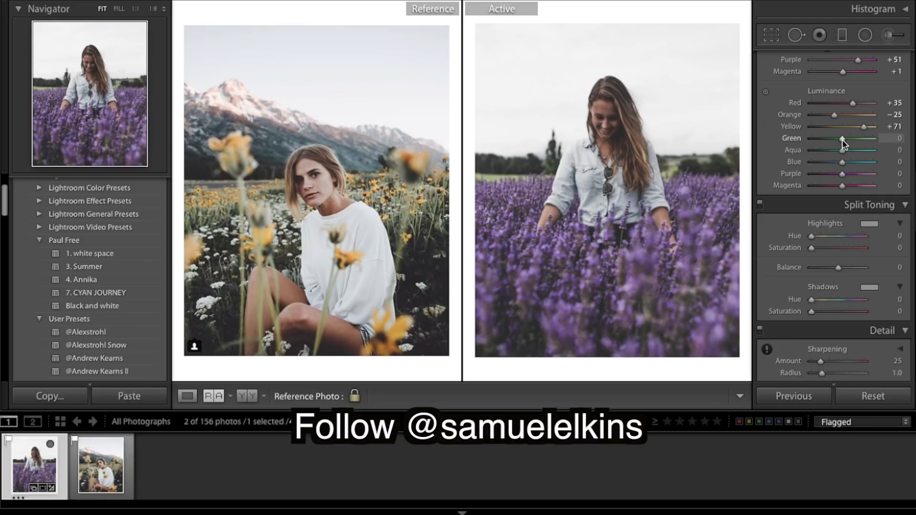
- Set the HSL luminance to Green −6, Aqua +10, Blue −18, Purple +61 and Magenta +20, and compare the photo with its unedited version
{"action": "left_click_drag", "start_coordinate": [843, 139], "coordinate": [842, 140]}
{"action": "left_click_drag", "start_coordinate": [842, 150], "coordinate": [837, 163]}
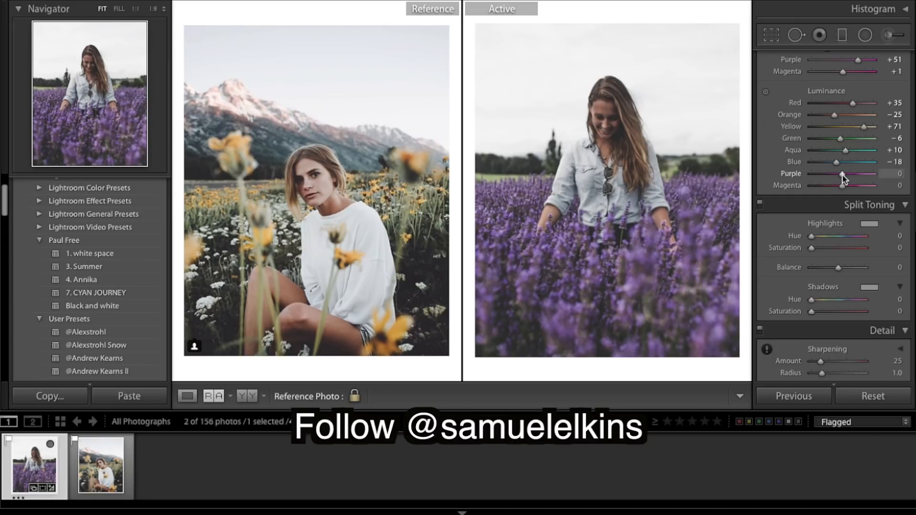
{"action": "left_click_drag", "start_coordinate": [843, 174], "coordinate": [863, 182]}
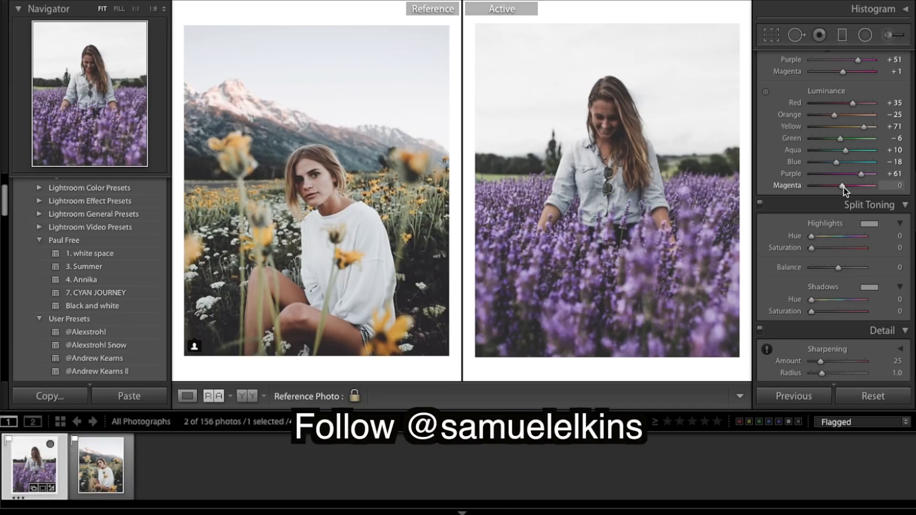
{"action": "left_click_drag", "start_coordinate": [846, 187], "coordinate": [851, 185]}
{"action": "left_click_drag", "start_coordinate": [851, 185], "coordinate": [849, 186]}
{"action": "key", "text": "backslash"}
{"action": "key", "text": "backslash"}
- Remove the photo's sharpening by setting the sharpening amount to 0
{"action": "scroll", "coordinate": [800, 224], "scroll_direction": "down", "scroll_amount": 4}
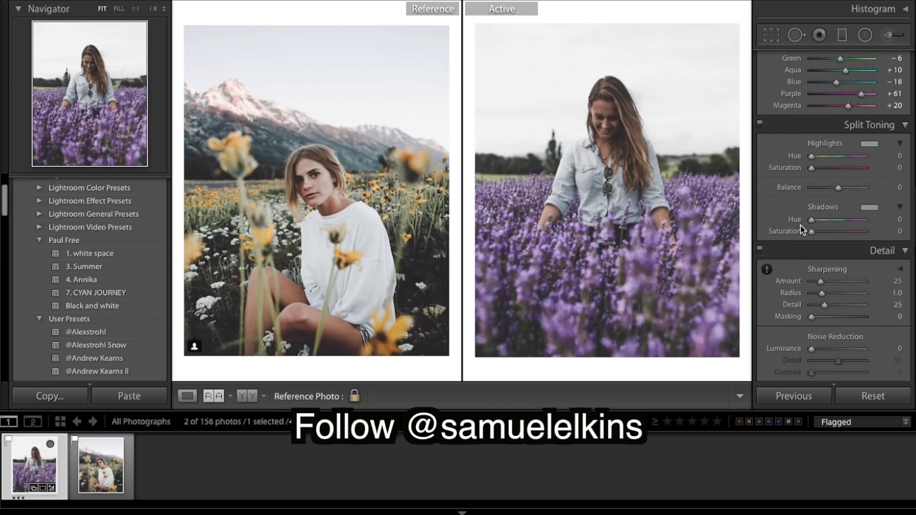
{"action": "scroll", "coordinate": [800, 225], "scroll_direction": "down", "scroll_amount": 2}
{"action": "scroll", "coordinate": [801, 225], "scroll_direction": "down", "scroll_amount": 1}
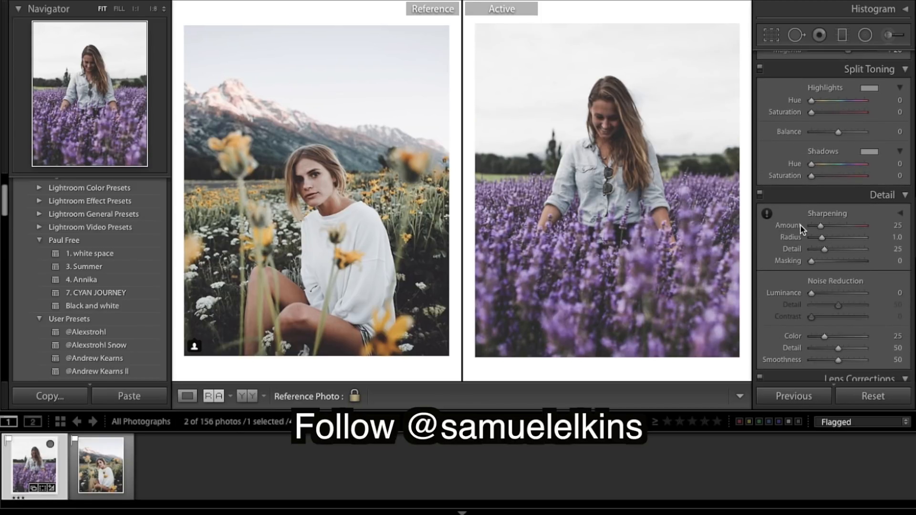
{"action": "scroll", "coordinate": [800, 225], "scroll_direction": "down", "scroll_amount": 3}
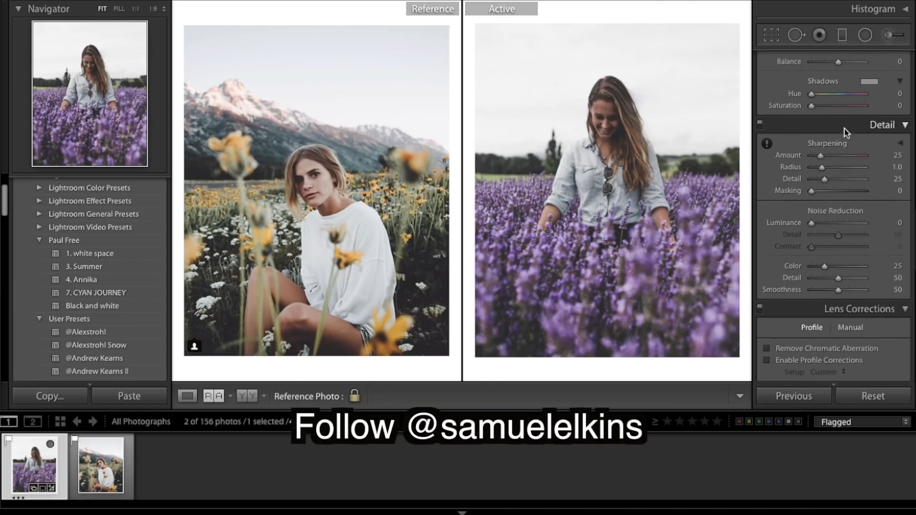
{"action": "left_click_drag", "start_coordinate": [820, 155], "coordinate": [790, 153]}
- Enable lens profile corrections for the photo and switch the Lens Corrections adjustments off
{"action": "scroll", "coordinate": [865, 189], "scroll_direction": "down", "scroll_amount": 2}
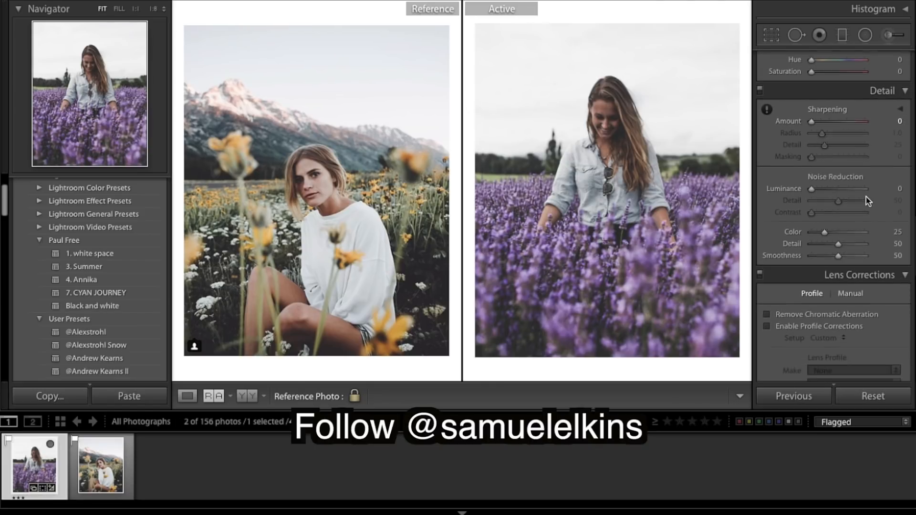
{"action": "scroll", "coordinate": [867, 201], "scroll_direction": "down", "scroll_amount": 4}
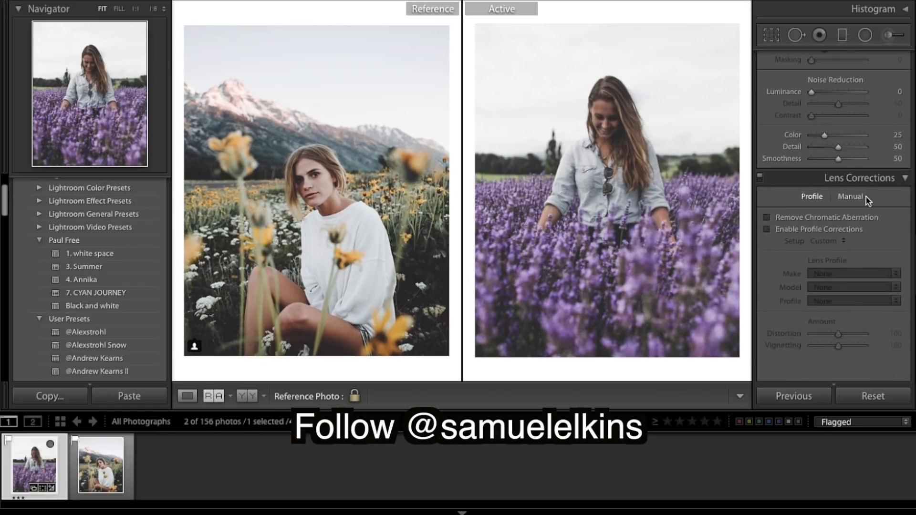
{"action": "left_click", "coordinate": [767, 230]}
{"action": "scroll", "coordinate": [899, 256], "scroll_direction": "down", "scroll_amount": 1}
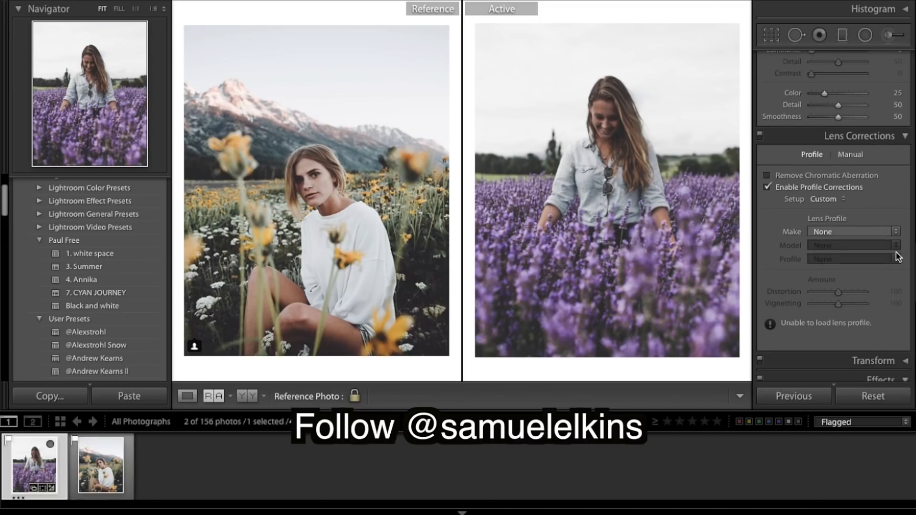
{"action": "scroll", "coordinate": [883, 256], "scroll_direction": "down", "scroll_amount": 1}
{"action": "left_click", "coordinate": [761, 91]}
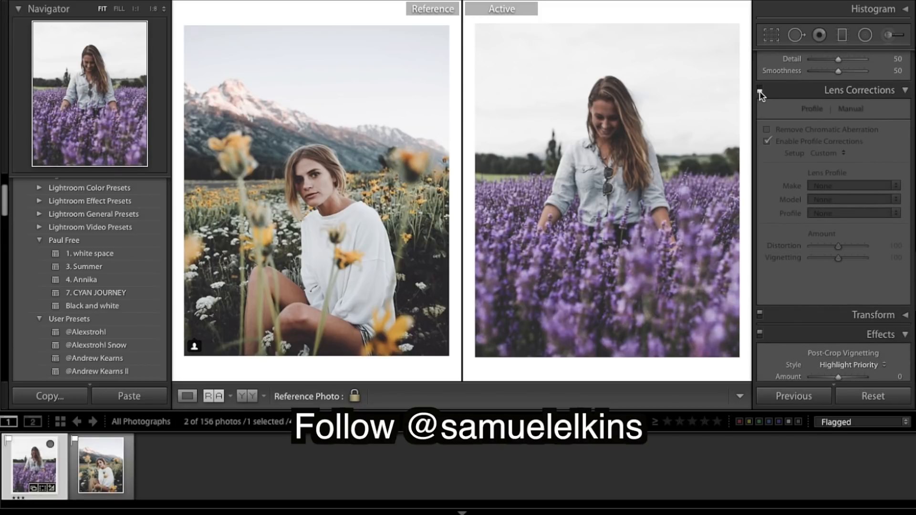
- Switch the Lens Corrections adjustments back on and set the post-crop vignette to Amount −44, Midpoint 48 and Roundness +100
{"action": "left_click", "coordinate": [760, 91]}
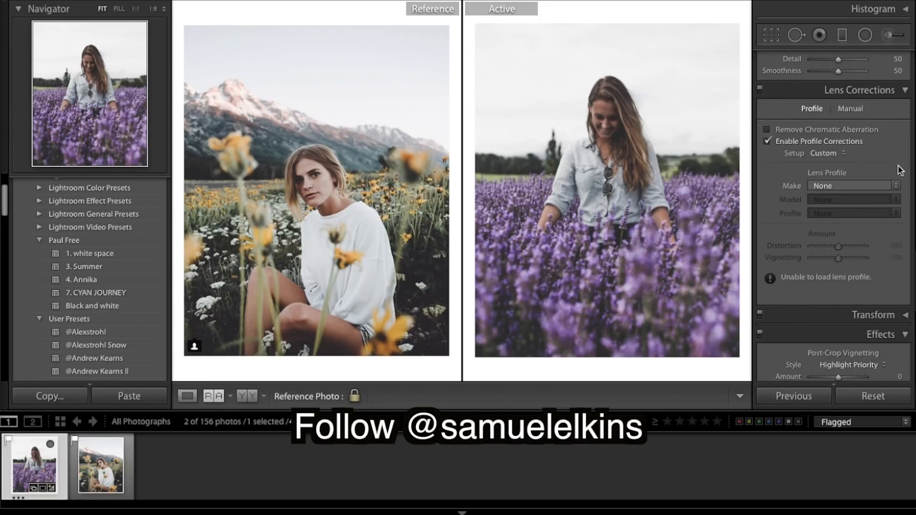
{"action": "scroll", "coordinate": [892, 169], "scroll_direction": "down", "scroll_amount": 2}
{"action": "scroll", "coordinate": [878, 171], "scroll_direction": "down", "scroll_amount": 3}
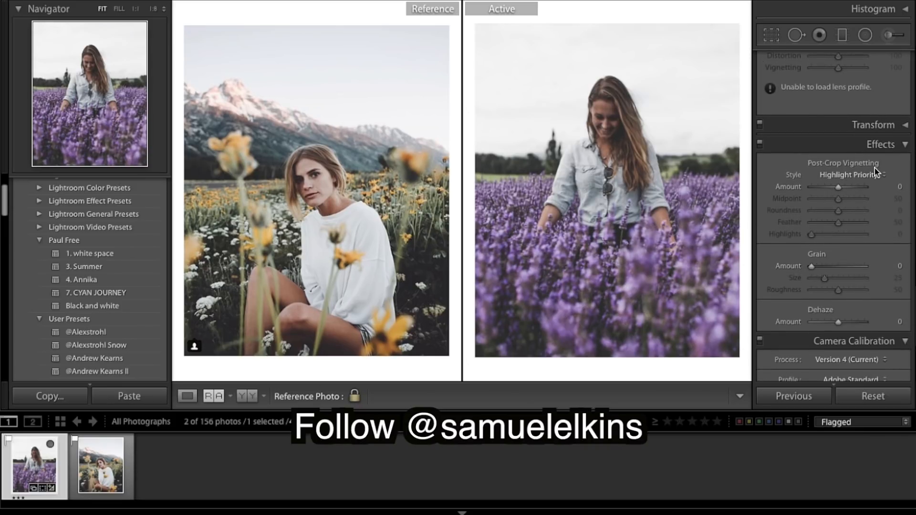
{"action": "scroll", "coordinate": [876, 172], "scroll_direction": "down", "scroll_amount": 1}
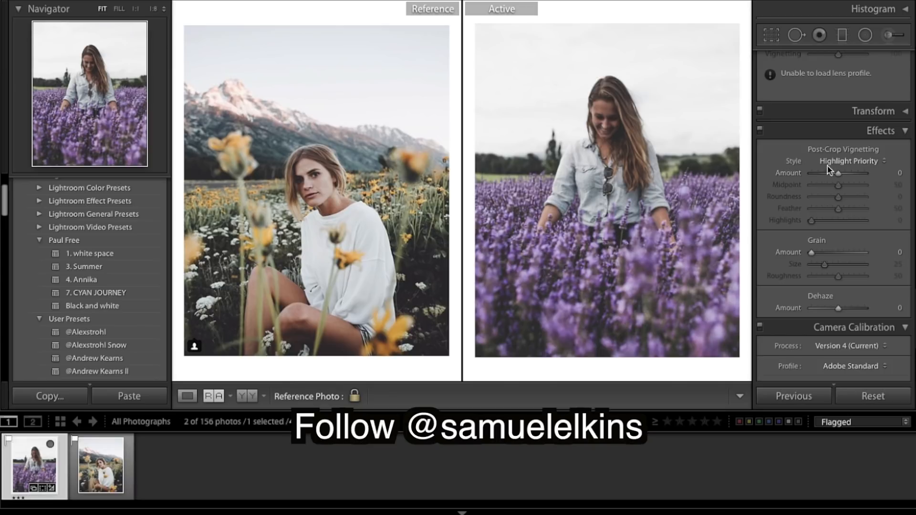
{"action": "left_click_drag", "start_coordinate": [838, 173], "coordinate": [824, 174]}
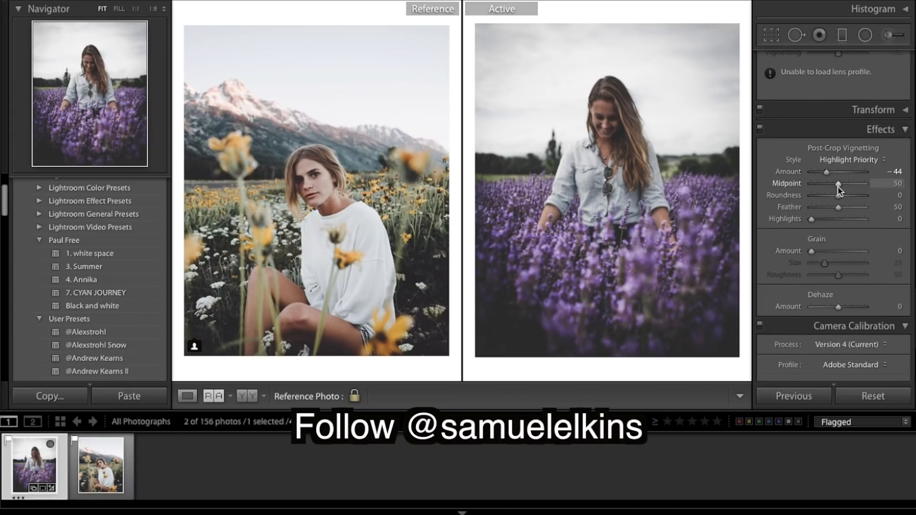
{"action": "left_click_drag", "start_coordinate": [839, 188], "coordinate": [867, 196]}
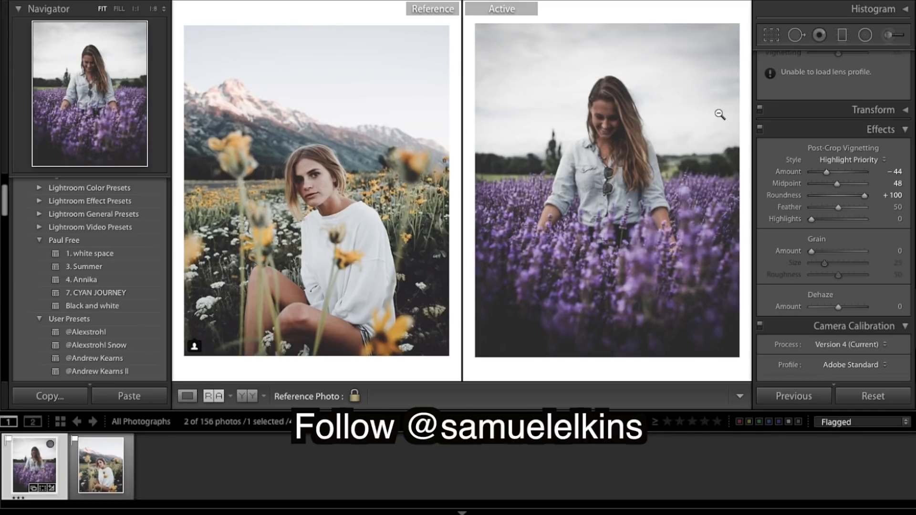
- Set the post-crop vignette's Feather to 100 and its Highlights to 100
{"action": "mouse_move", "coordinate": [522, 15]}
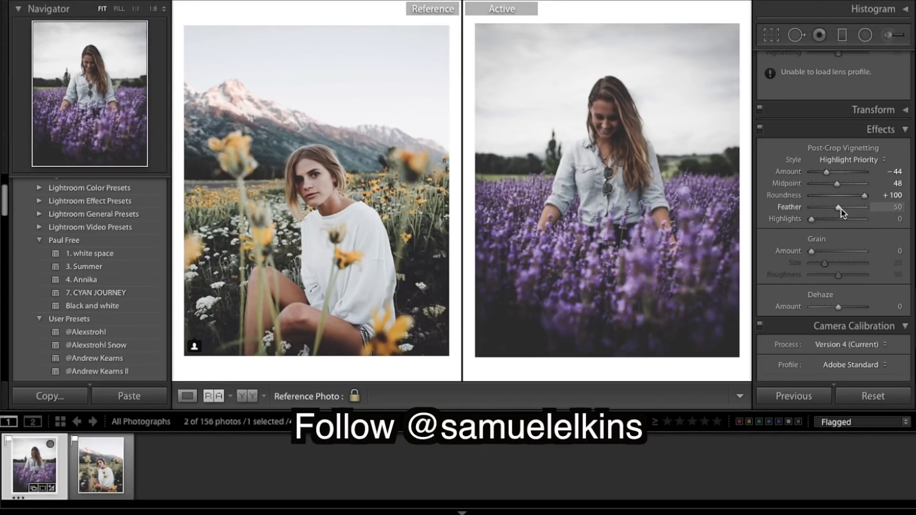
{"action": "left_click_drag", "start_coordinate": [839, 207], "coordinate": [864, 208]}
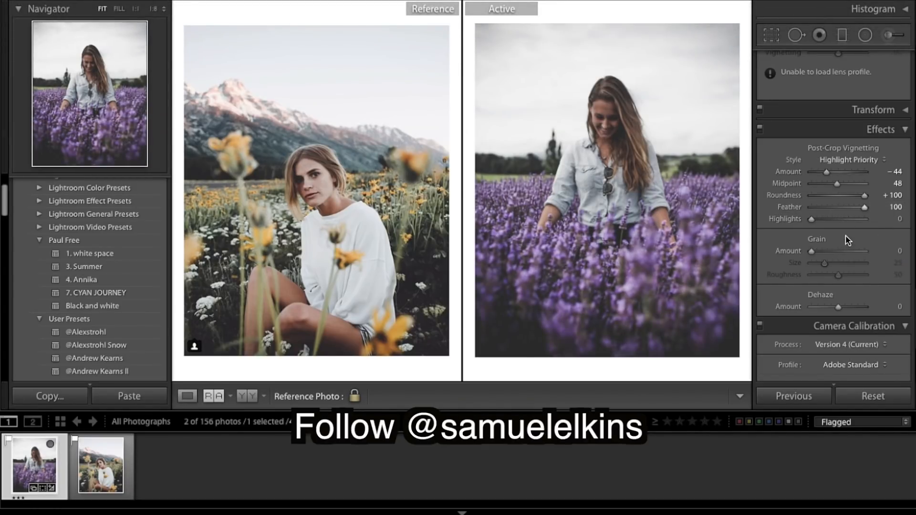
{"action": "left_click_drag", "start_coordinate": [812, 221], "coordinate": [875, 224]}
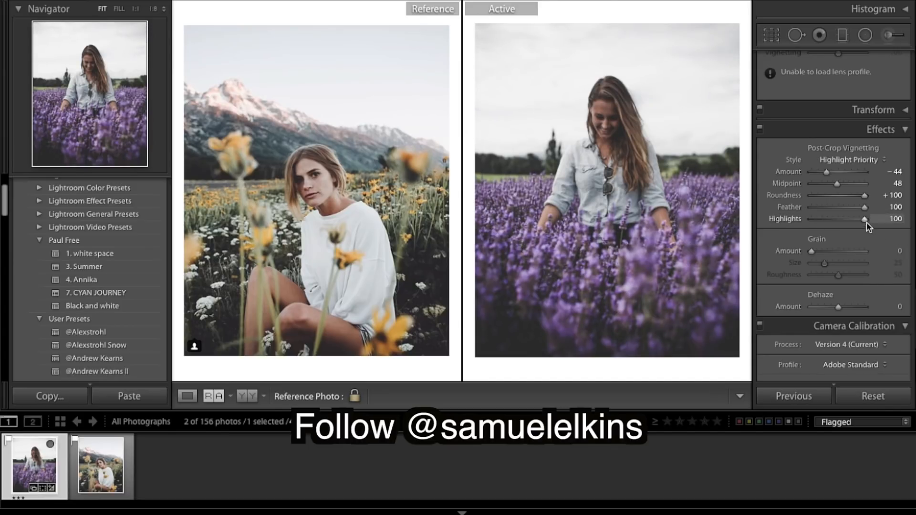
{"action": "left_click_drag", "start_coordinate": [867, 222], "coordinate": [749, 224]}
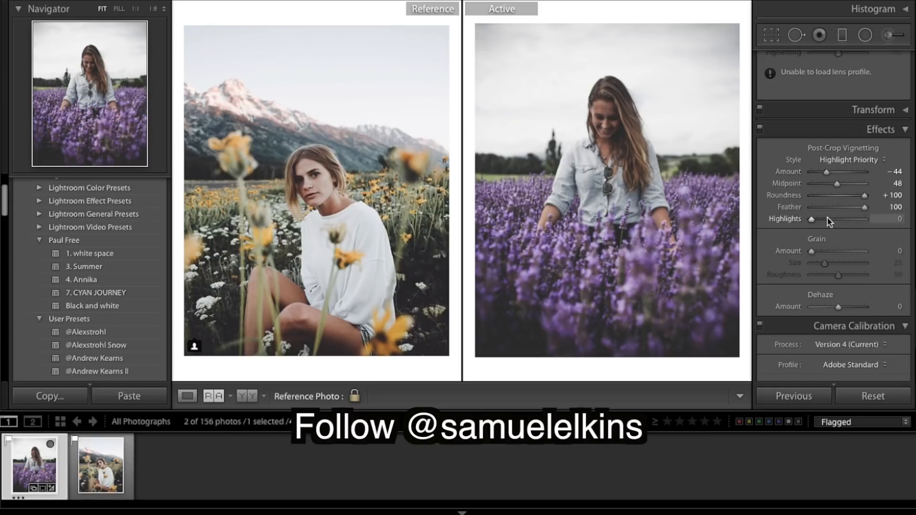
{"action": "left_click_drag", "start_coordinate": [812, 219], "coordinate": [871, 220]}
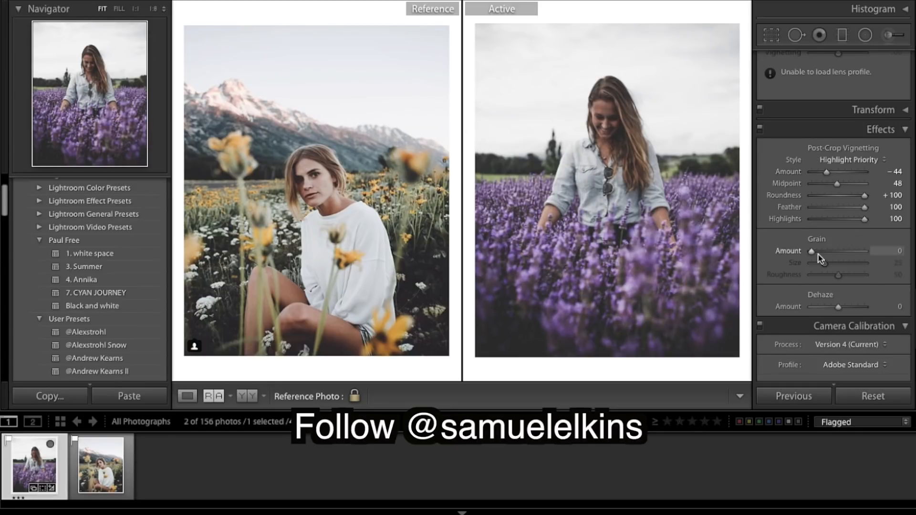
- Add grain with Amount 20 and Size 10, and set Dehaze to +5
{"action": "scroll", "coordinate": [820, 256], "scroll_direction": "down", "scroll_amount": 2}
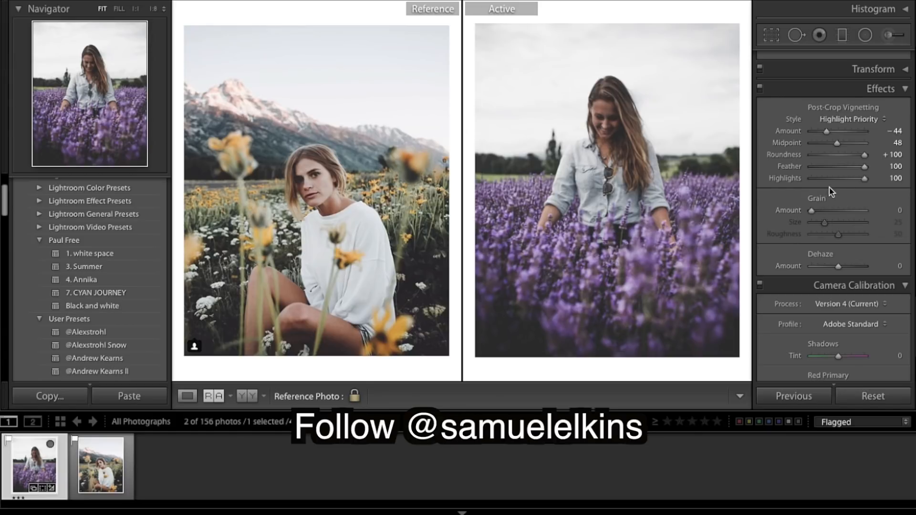
{"action": "mouse_move", "coordinate": [813, 209]}
{"action": "left_mouse_down"}
{"action": "mouse_move", "coordinate": [823, 209]}
{"action": "mouse_move", "coordinate": [814, 227]}
{"action": "left_mouse_up"}
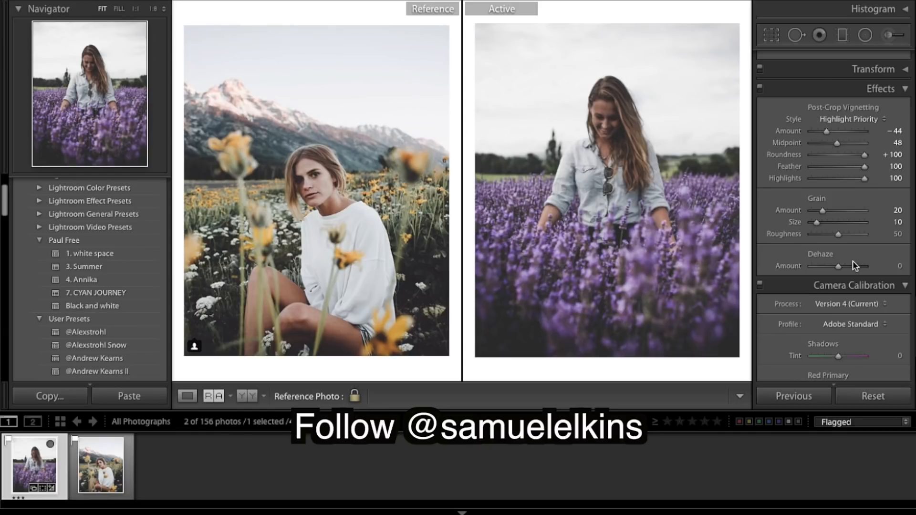
{"action": "scroll", "coordinate": [853, 262], "scroll_direction": "down", "scroll_amount": 1}
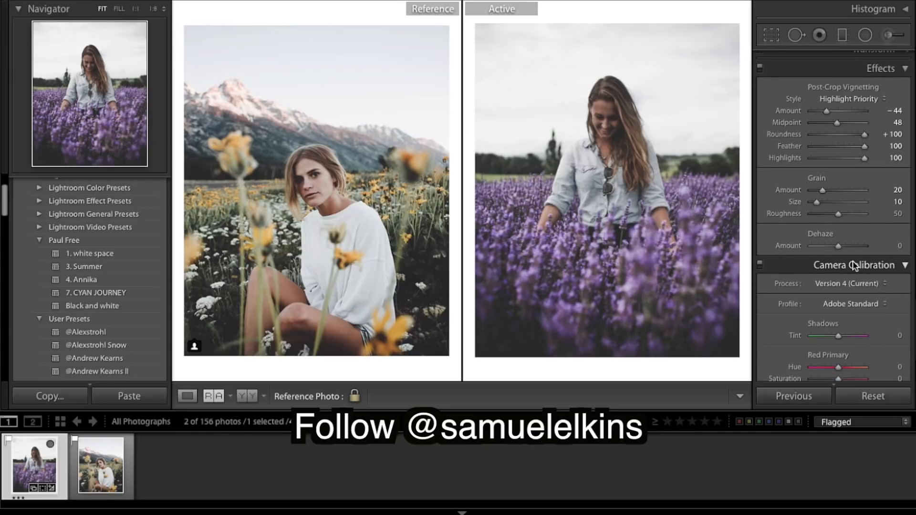
{"action": "scroll", "coordinate": [831, 187], "scroll_direction": "down", "scroll_amount": 2}
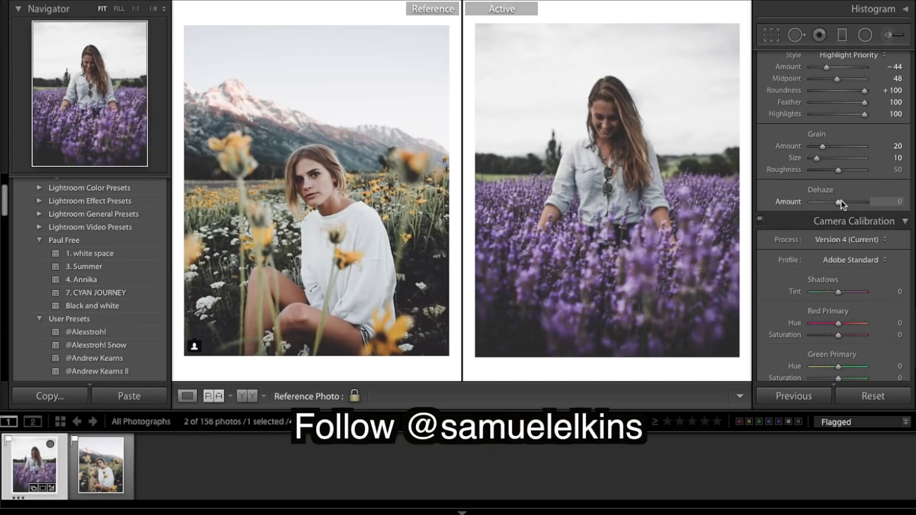
{"action": "left_click_drag", "start_coordinate": [837, 202], "coordinate": [838, 203]}
- Compare the photo with and without the Effects adjustments by repeatedly switching them off and on, and look over the Camera Calibration settings
{"action": "scroll", "coordinate": [783, 107], "scroll_direction": "up", "scroll_amount": 3}
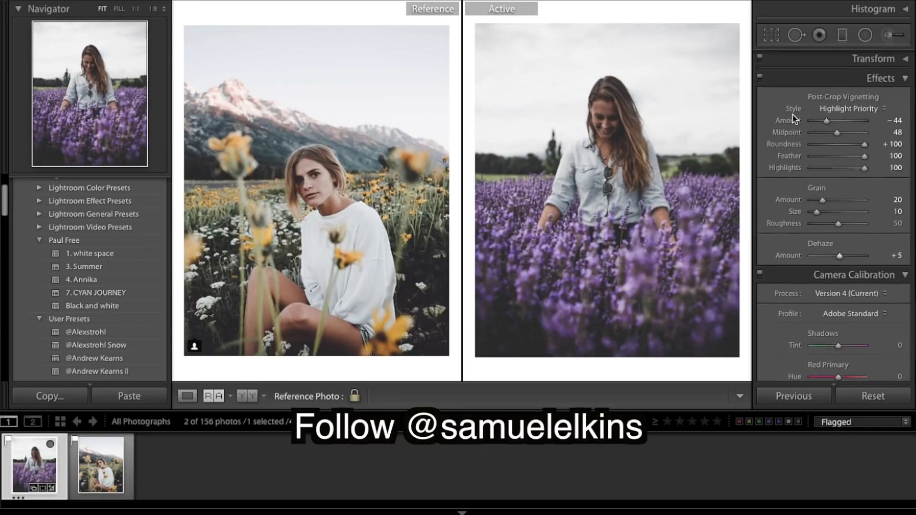
{"action": "left_click", "coordinate": [760, 79]}
{"action": "left_click", "coordinate": [760, 80]}
{"action": "left_click", "coordinate": [761, 79]}
{"action": "left_click", "coordinate": [761, 79]}
{"action": "left_click", "coordinate": [760, 79]}
{"action": "left_click", "coordinate": [760, 79]}
{"action": "left_click", "coordinate": [761, 79]}
{"action": "left_click", "coordinate": [761, 79]}
{"action": "scroll", "coordinate": [856, 139], "scroll_direction": "down", "scroll_amount": 1}
{"action": "scroll", "coordinate": [854, 143], "scroll_direction": "down", "scroll_amount": 5}
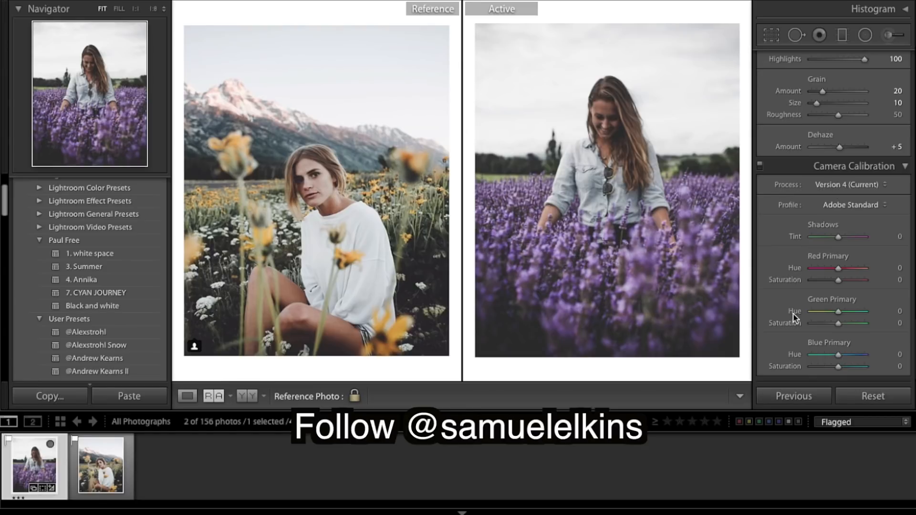
- Start a new radial filter and reset all its effect values to zero
{"action": "scroll", "coordinate": [829, 218], "scroll_direction": "up", "scroll_amount": 15}
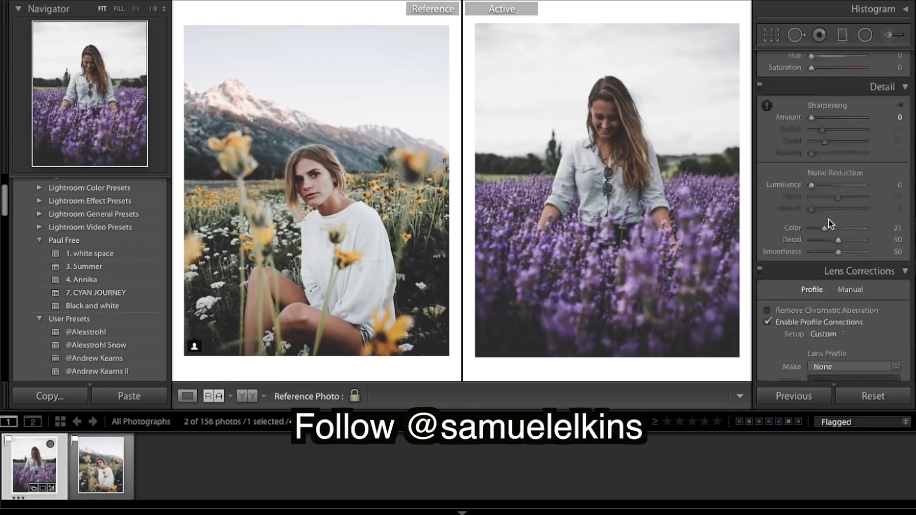
{"action": "scroll", "coordinate": [829, 219], "scroll_direction": "up", "scroll_amount": 10}
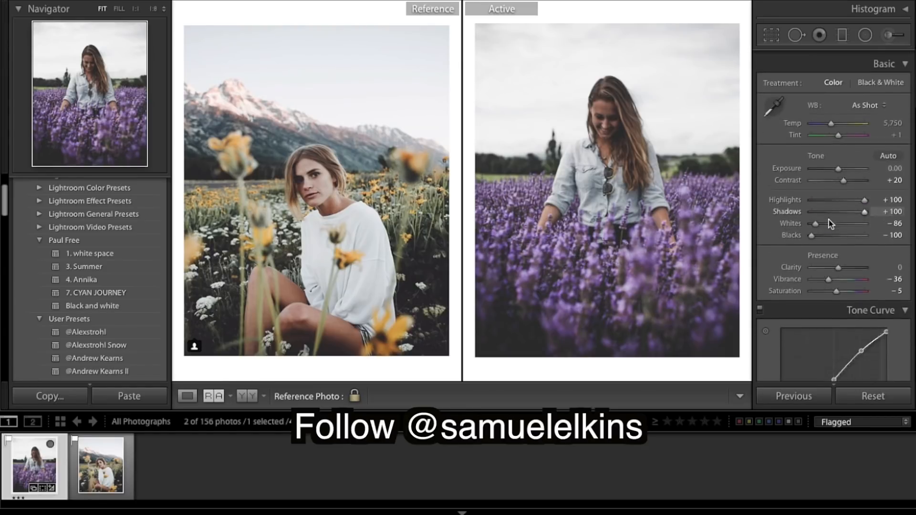
{"action": "left_click", "coordinate": [866, 36]}
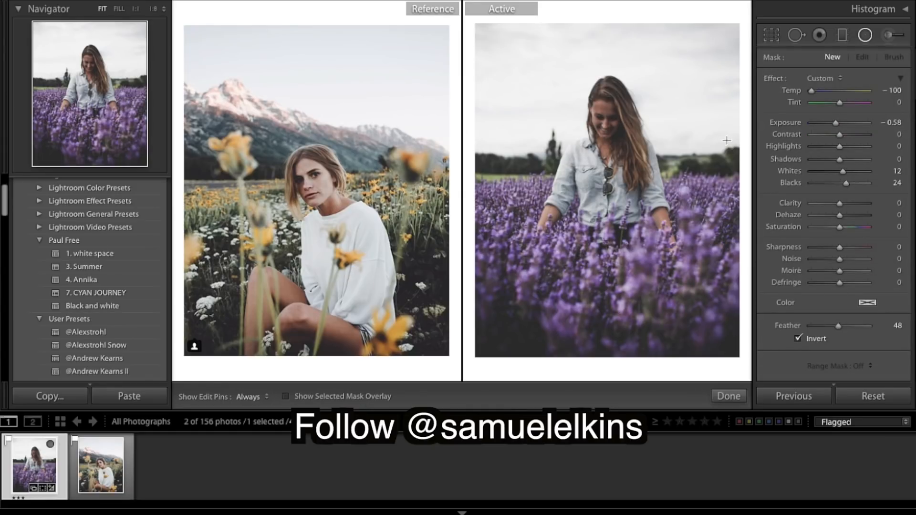
{"action": "left_click", "coordinate": [770, 80], "text": "alt"}
- Draw an oval radial filter on the woman in the lavender photo and fit it around her face
{"action": "key", "text": "super+equal"}
{"action": "key", "text": "super+equal"}
{"action": "scroll", "coordinate": [619, 121], "scroll_direction": "up", "scroll_amount": 8}
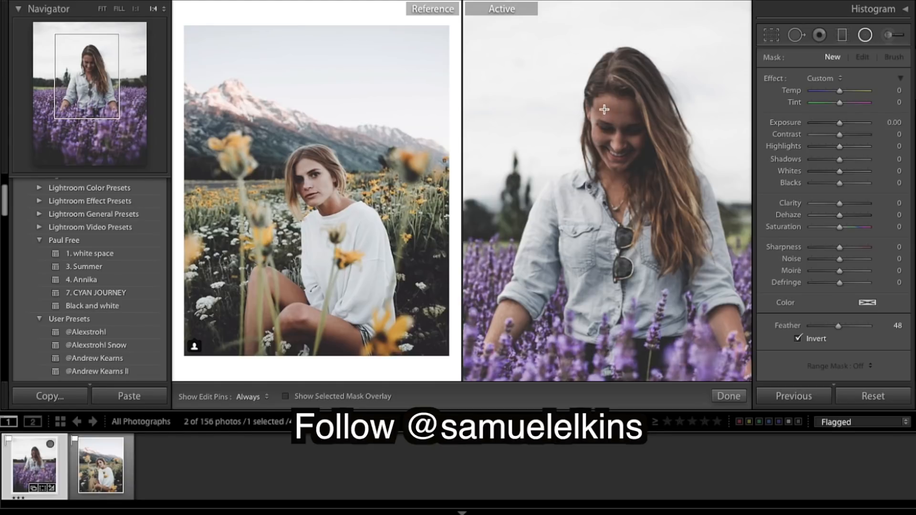
{"action": "left_click_drag", "start_coordinate": [592, 103], "coordinate": [635, 154]}
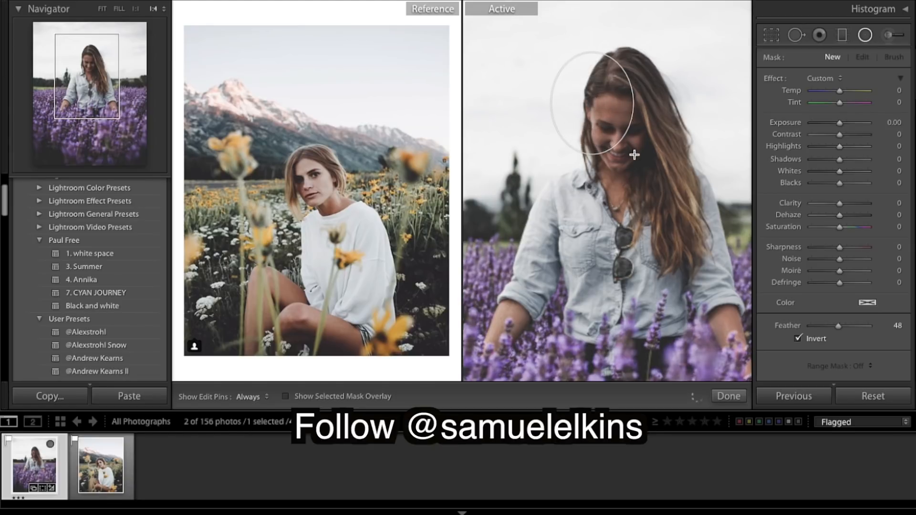
{"action": "left_click_drag", "start_coordinate": [593, 102], "coordinate": [609, 123]}
{"action": "left_click_drag", "start_coordinate": [609, 74], "coordinate": [609, 81]}
{"action": "left_click_drag", "start_coordinate": [610, 124], "coordinate": [611, 128]}
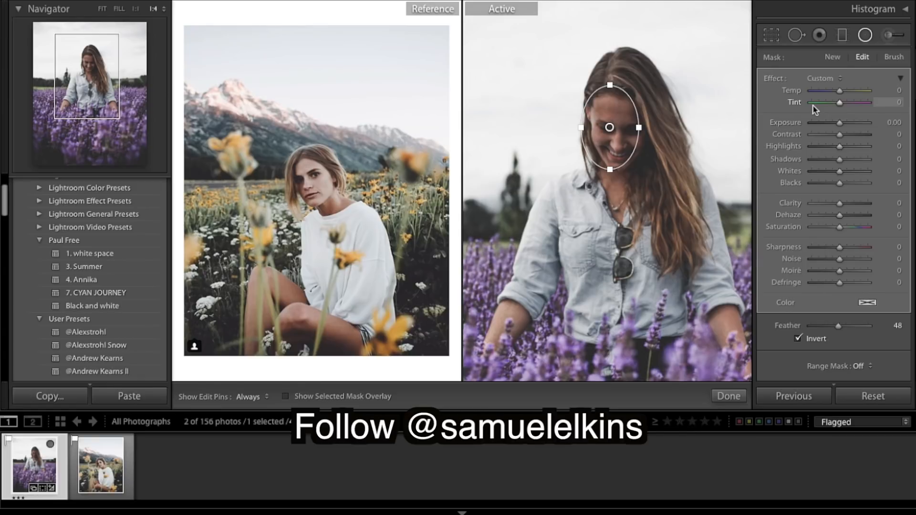
- Set the face filter's Exposure to 0.39, Contrast to 20 and Highlights to 100
{"action": "left_click_drag", "start_coordinate": [843, 125], "coordinate": [845, 128]}
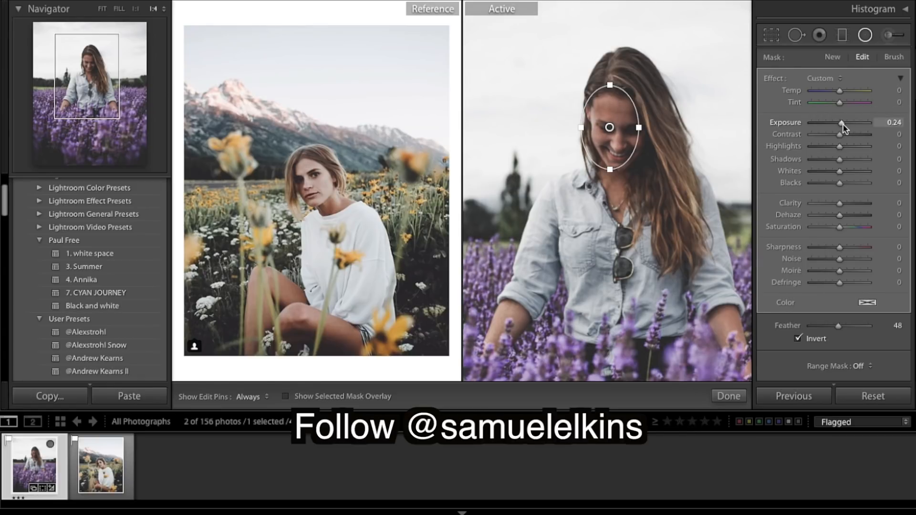
{"action": "left_click_drag", "start_coordinate": [843, 123], "coordinate": [844, 124]}
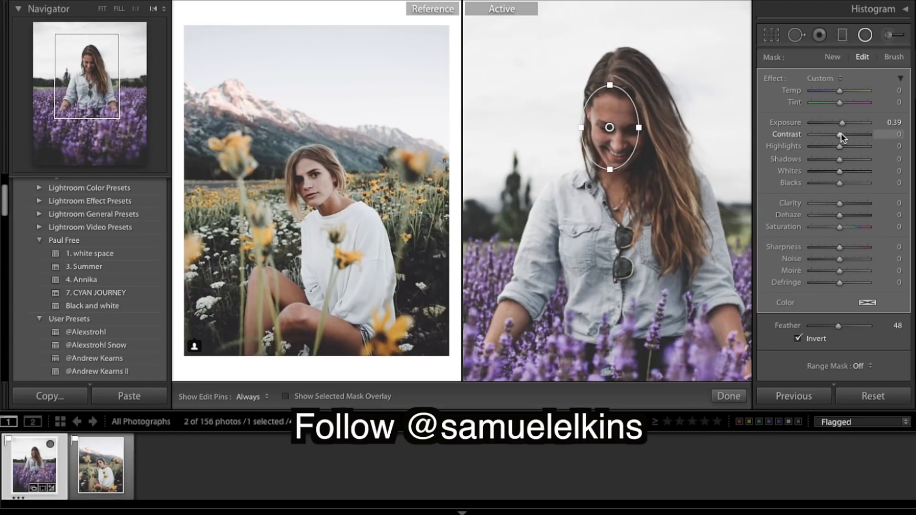
{"action": "left_click_drag", "start_coordinate": [841, 133], "coordinate": [846, 134]}
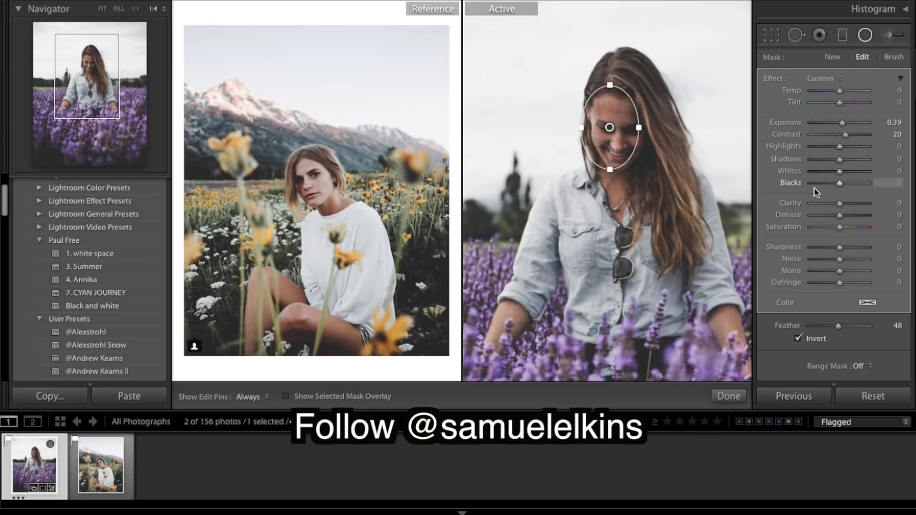
{"action": "left_click_drag", "start_coordinate": [840, 147], "coordinate": [884, 151]}
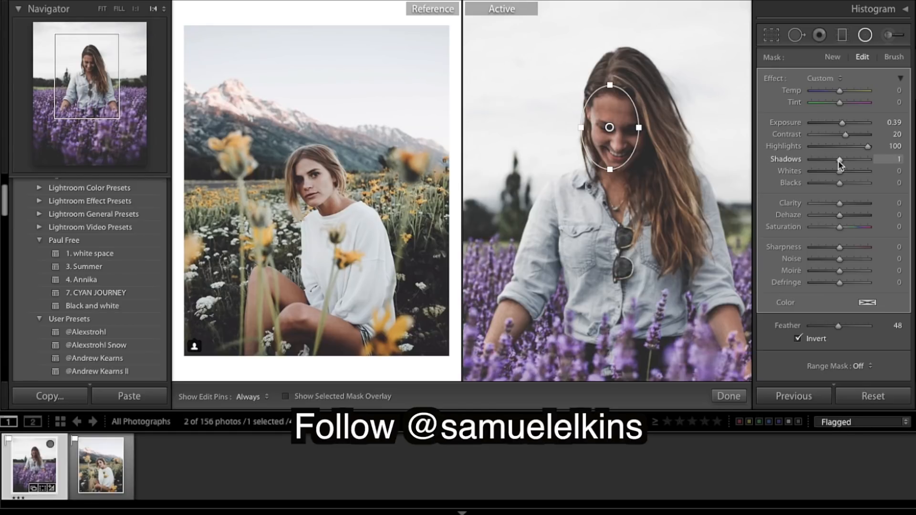
- Set the face filter's Shadows to 10, Whites to −30, Blacks to 10 and Clarity to 10, and finish the radial filter edit
{"action": "left_click_drag", "start_coordinate": [839, 161], "coordinate": [834, 172]}
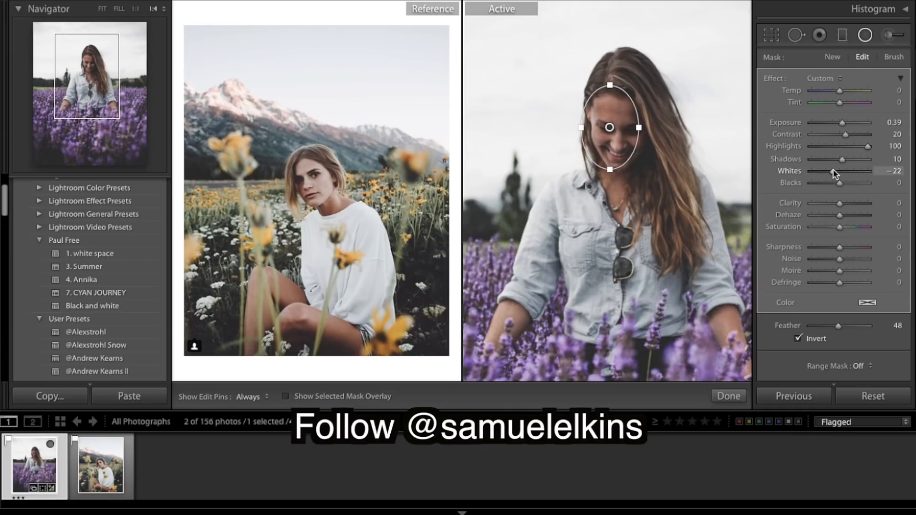
{"action": "left_click_drag", "start_coordinate": [831, 169], "coordinate": [831, 170]}
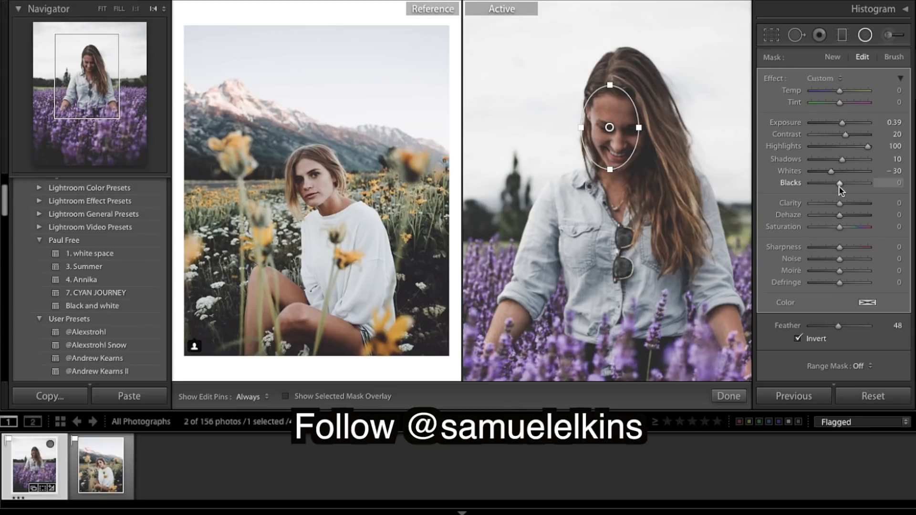
{"action": "left_click_drag", "start_coordinate": [840, 190], "coordinate": [843, 191]}
{"action": "scroll", "coordinate": [843, 193], "scroll_direction": "down", "scroll_amount": 2}
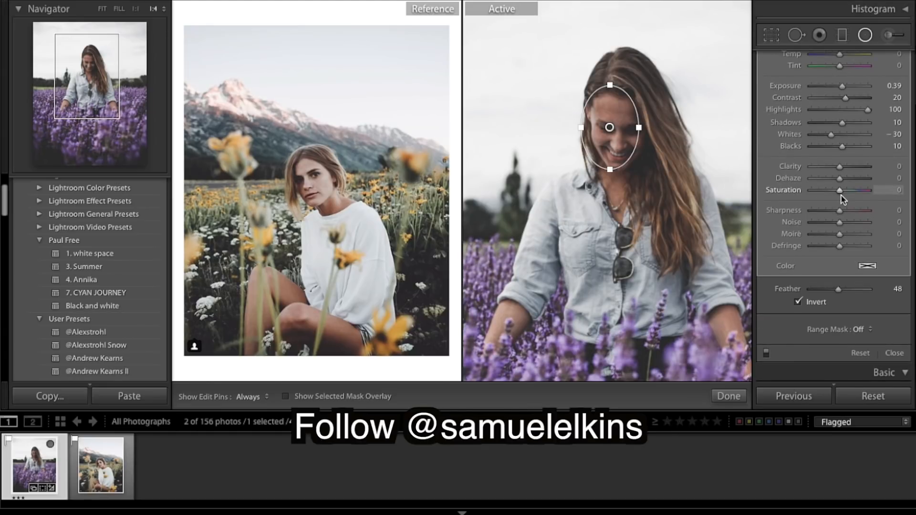
{"action": "left_click_drag", "start_coordinate": [840, 167], "coordinate": [842, 170]}
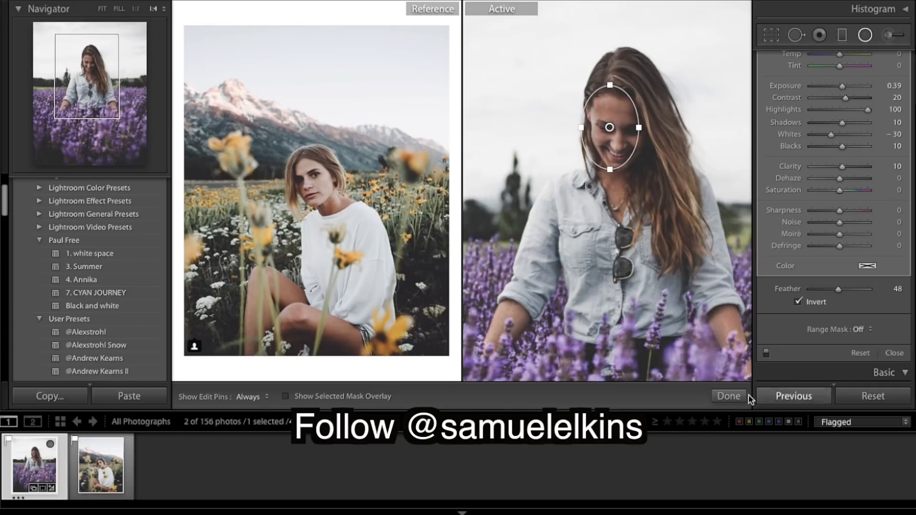
{"action": "left_click", "coordinate": [728, 395]}
- Add a second radial filter as a tall narrow oval over the left edge of the woman's face and hair
{"action": "left_click", "coordinate": [682, 216]}
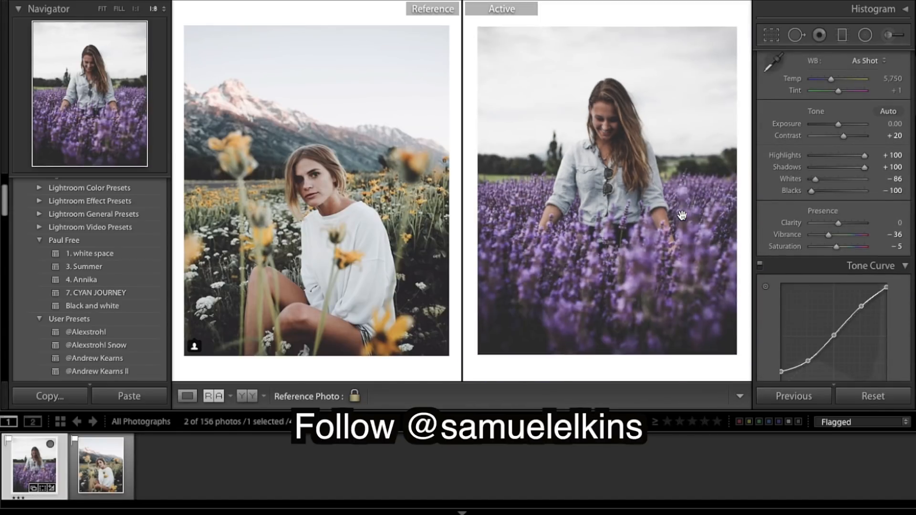
{"action": "left_click", "coordinate": [646, 114]}
{"action": "left_click", "coordinate": [646, 115]}
{"action": "left_click", "coordinate": [646, 114]}
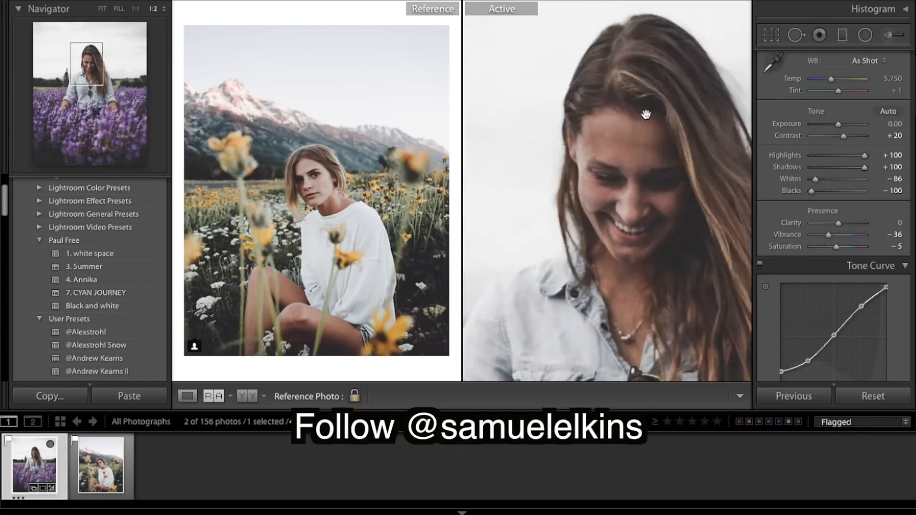
{"action": "left_click", "coordinate": [867, 37]}
{"action": "left_click_drag", "start_coordinate": [567, 114], "coordinate": [599, 208]}
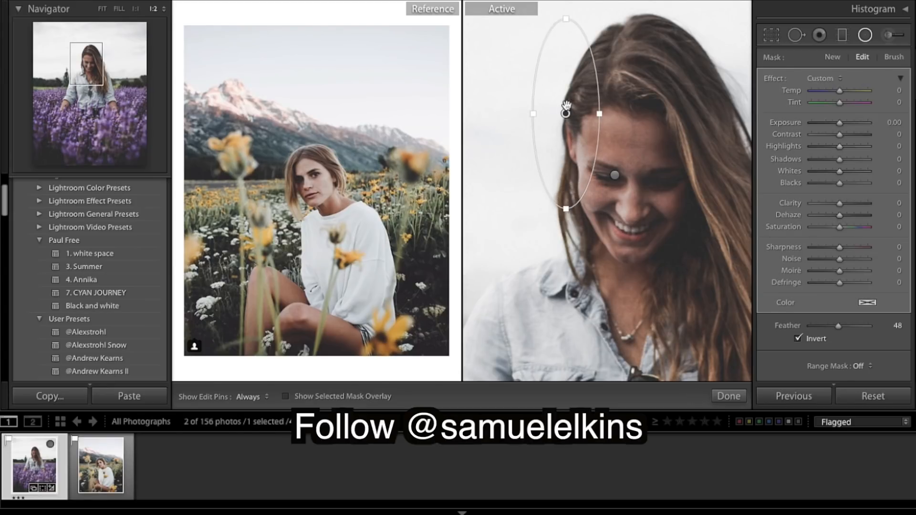
{"action": "left_click_drag", "start_coordinate": [567, 109], "coordinate": [575, 168]}
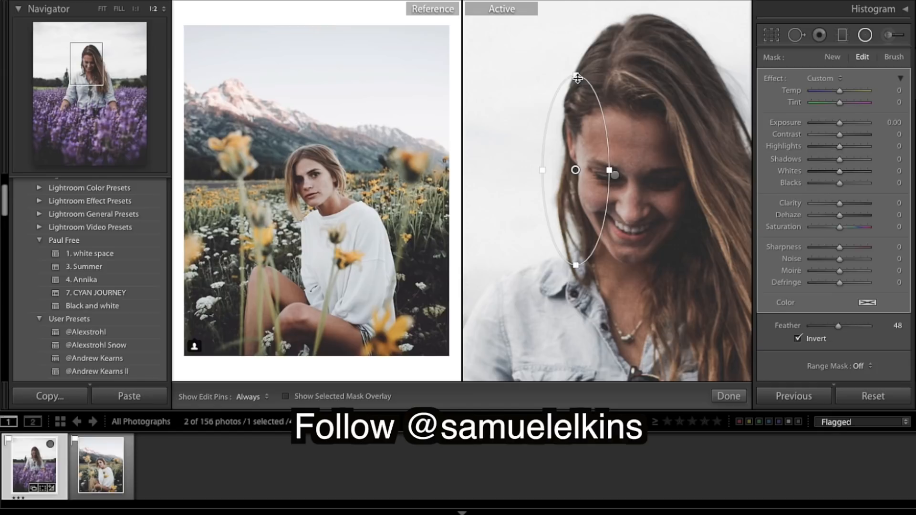
{"action": "left_click_drag", "start_coordinate": [574, 76], "coordinate": [575, 65]}
{"action": "left_click_drag", "start_coordinate": [581, 177], "coordinate": [579, 200]}
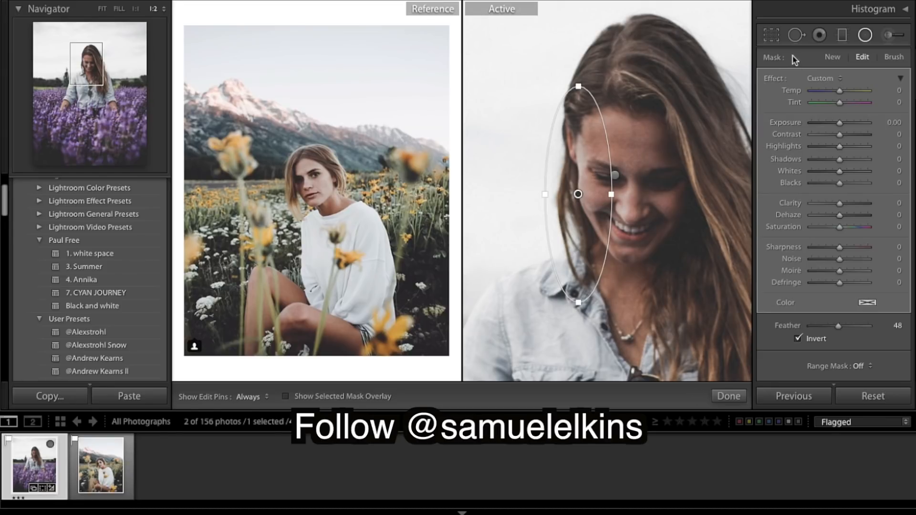
- Set the second face filter's Exposure to 0.68, Contrast to 1, Highlights to 65 and Shadows to −33
{"action": "left_click_drag", "start_coordinate": [840, 123], "coordinate": [845, 123]}
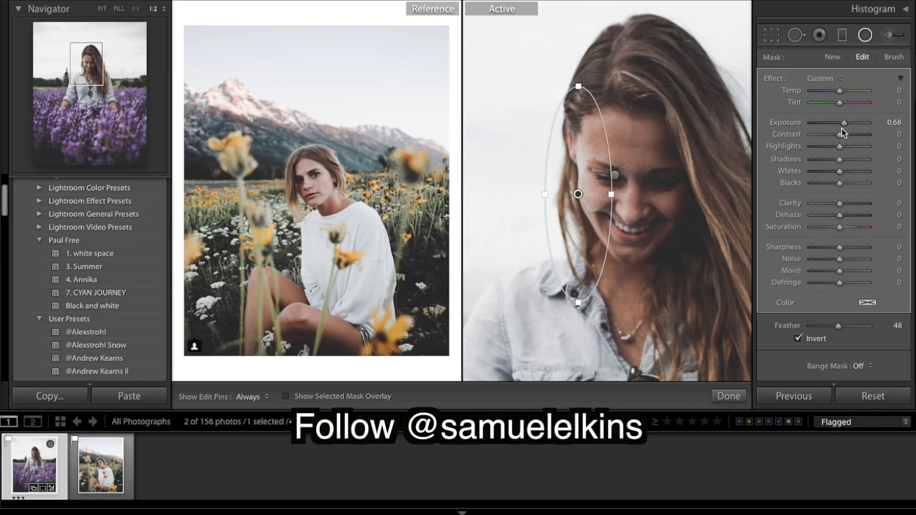
{"action": "left_click_drag", "start_coordinate": [841, 136], "coordinate": [842, 135]}
{"action": "left_click_drag", "start_coordinate": [841, 151], "coordinate": [858, 152]}
{"action": "left_click_drag", "start_coordinate": [859, 155], "coordinate": [859, 154]}
{"action": "left_click_drag", "start_coordinate": [839, 161], "coordinate": [831, 161]}
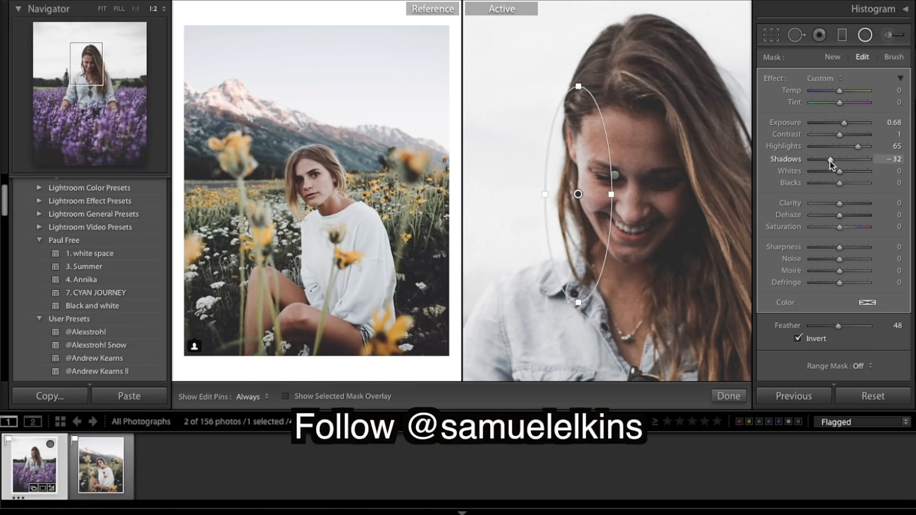
{"action": "left_click_drag", "start_coordinate": [830, 160], "coordinate": [828, 162]}
- Set the second face filter's Clarity to −27 and Sharpness to −26, and finish the radial filter edit
{"action": "left_click_drag", "start_coordinate": [839, 205], "coordinate": [831, 205]}
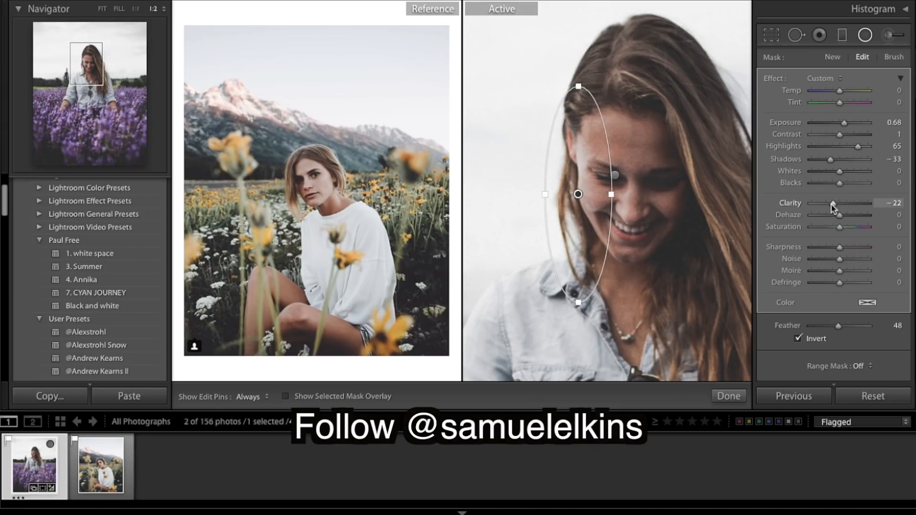
{"action": "left_click_drag", "start_coordinate": [831, 204], "coordinate": [829, 204]}
{"action": "left_click_drag", "start_coordinate": [841, 250], "coordinate": [834, 248]}
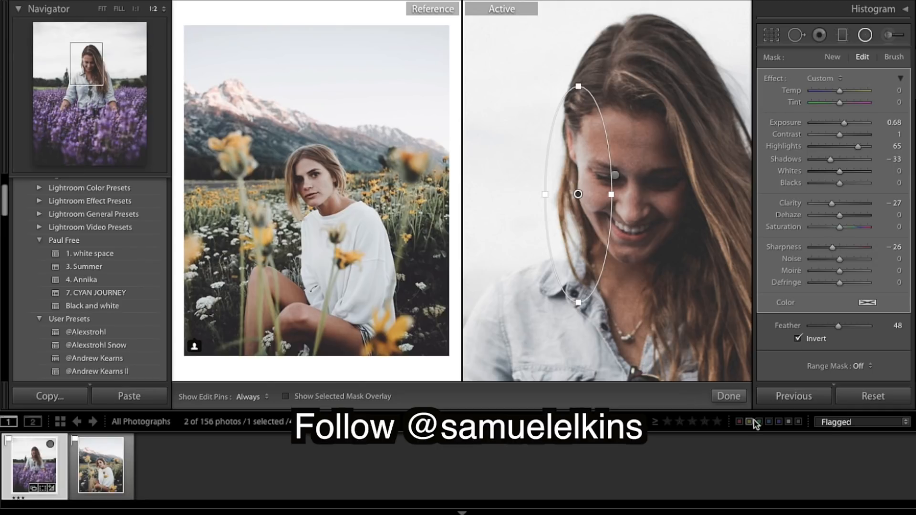
{"action": "left_click", "coordinate": [736, 396]}
- Compare the whole lavender photo before and after the edits
{"action": "key", "text": "super+minus"}
{"action": "key", "text": "super+minus"}
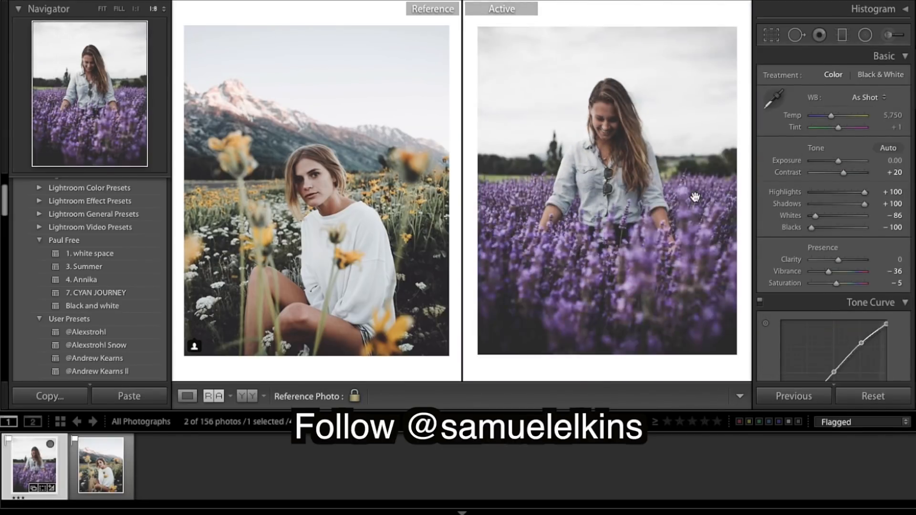
{"action": "key", "text": "backslash"}
{"action": "key", "text": "backslash"}
{"action": "key", "text": "backslash"}
{"action": "key", "text": "backslash"}
- Add a third radial filter as an upright oval and fit it around the woman's head
{"action": "left_click", "coordinate": [623, 127]}
{"action": "left_click", "coordinate": [624, 127]}
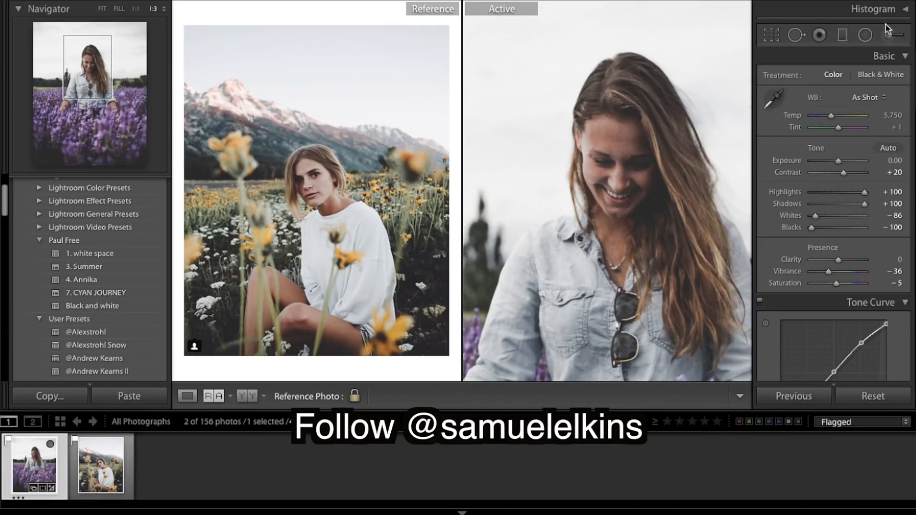
{"action": "left_click", "coordinate": [865, 35]}
{"action": "left_click_drag", "start_coordinate": [614, 144], "coordinate": [679, 217]}
{"action": "left_click_drag", "start_coordinate": [615, 141], "coordinate": [626, 142]}
{"action": "left_click_drag", "start_coordinate": [625, 64], "coordinate": [626, 48]}
{"action": "left_click_drag", "start_coordinate": [626, 140], "coordinate": [626, 141]}
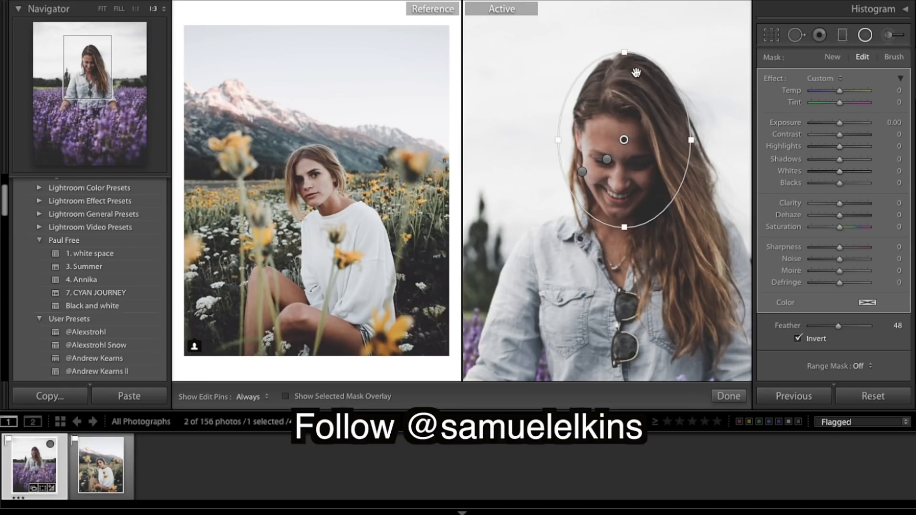
{"action": "left_click_drag", "start_coordinate": [626, 52], "coordinate": [625, 54]}
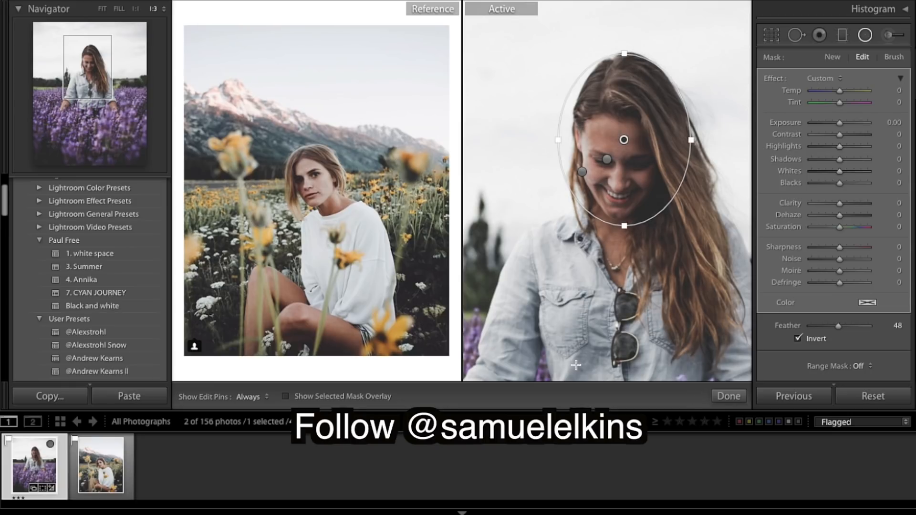
- Show the head filter's mask overlay, turn off Invert, set Feather to 13 and shift the oval slightly down
{"action": "left_click", "coordinate": [332, 397]}
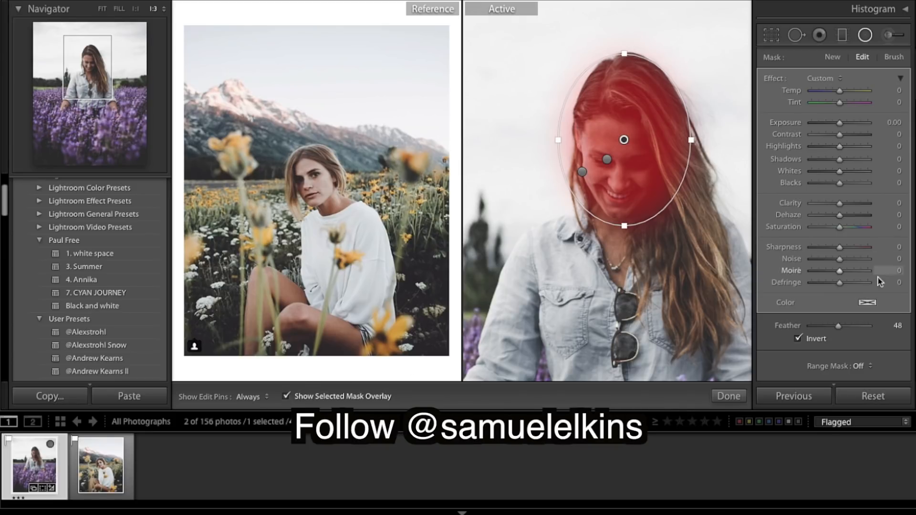
{"action": "left_click", "coordinate": [798, 338]}
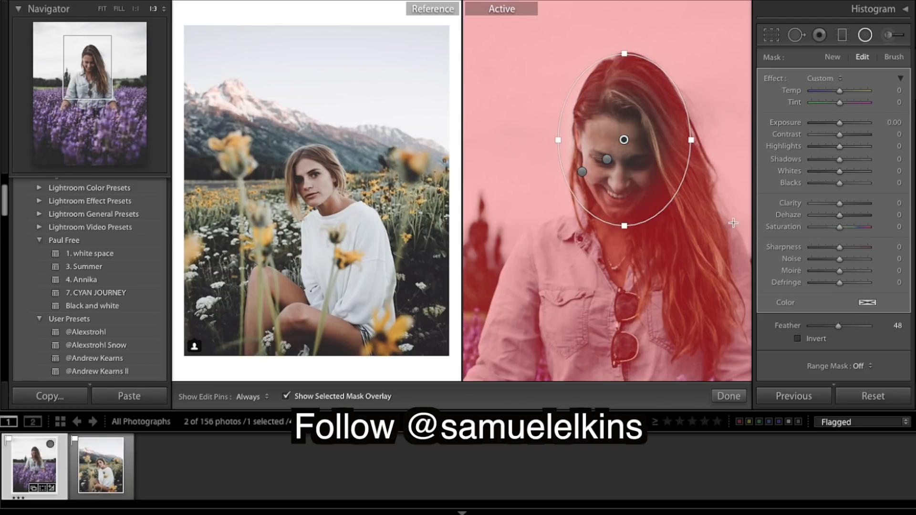
{"action": "left_click_drag", "start_coordinate": [839, 326], "coordinate": [819, 325]}
{"action": "left_click_drag", "start_coordinate": [624, 140], "coordinate": [626, 144]}
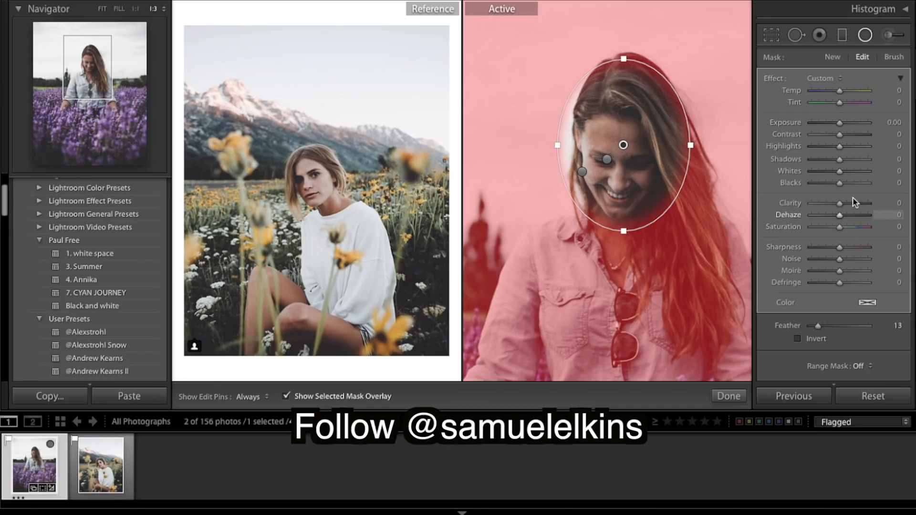
- Set the head filter's Clarity to −30 and Sharpness to −80, and finish the radial filter edit
{"action": "left_click_drag", "start_coordinate": [838, 202], "coordinate": [830, 205]}
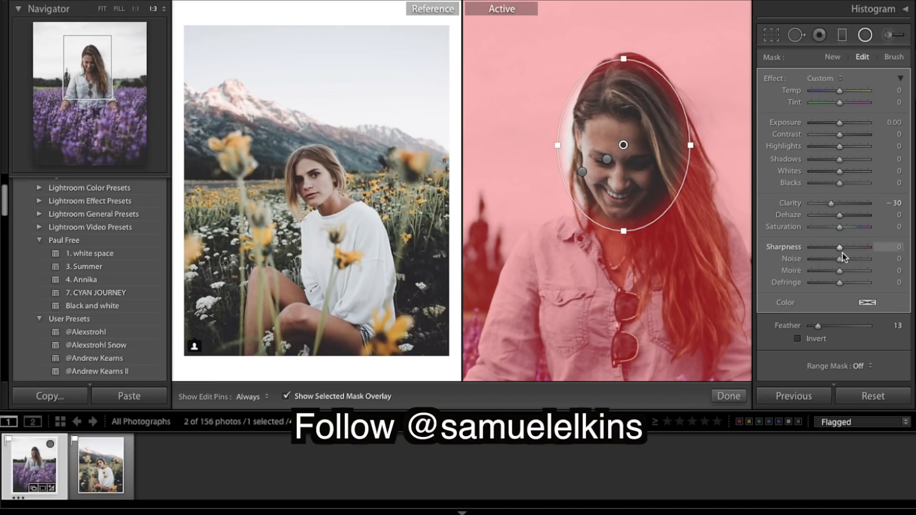
{"action": "left_click_drag", "start_coordinate": [840, 247], "coordinate": [817, 248]}
{"action": "left_click", "coordinate": [728, 397]}
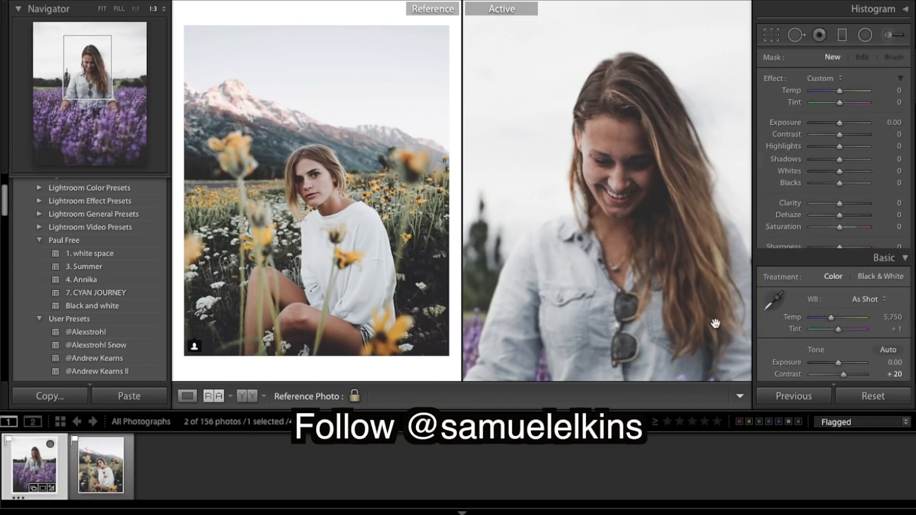
- Reopen the radial filter around the woman's head and set its Feather to 34
{"action": "left_click", "coordinate": [699, 258]}
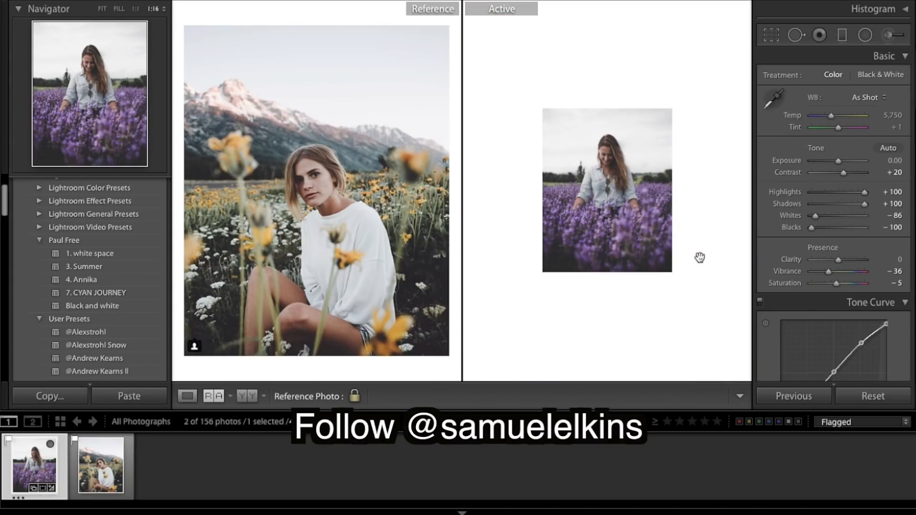
{"action": "key", "text": "super+alt+equal"}
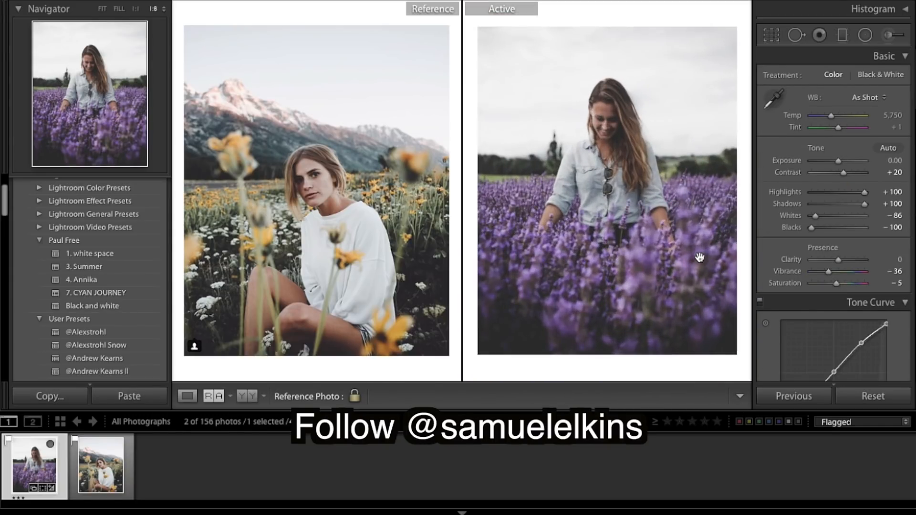
{"action": "left_click", "coordinate": [645, 170]}
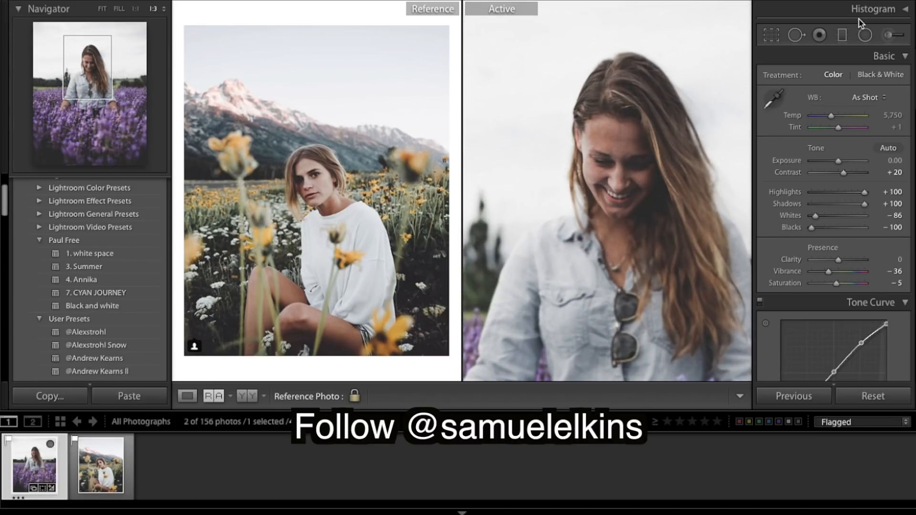
{"action": "key", "text": "shift+m"}
{"action": "left_click", "coordinate": [607, 160]}
{"action": "left_click", "coordinate": [624, 146]}
{"action": "left_click_drag", "start_coordinate": [829, 327], "coordinate": [824, 318]}
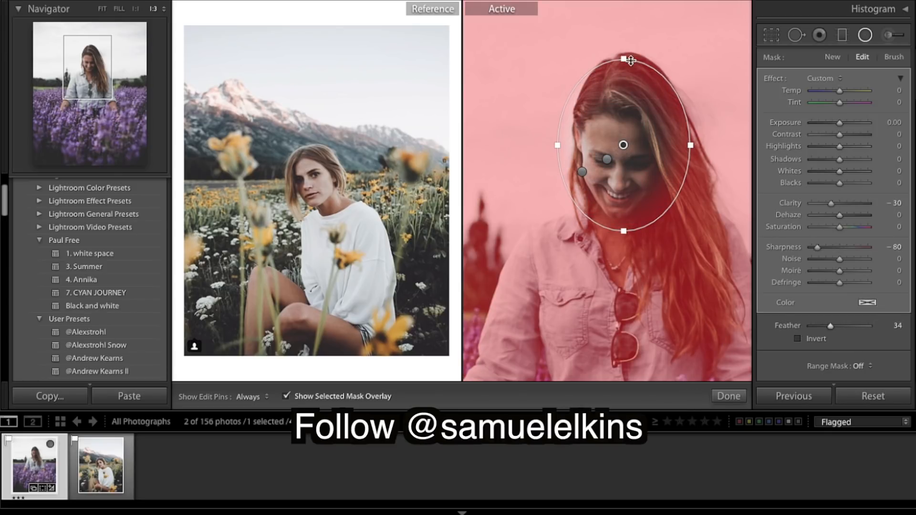
- Enlarge the head filter's oval in height and width so it extends beyond her head, and finish the edit
{"action": "left_click_drag", "start_coordinate": [624, 50], "coordinate": [622, 43]}
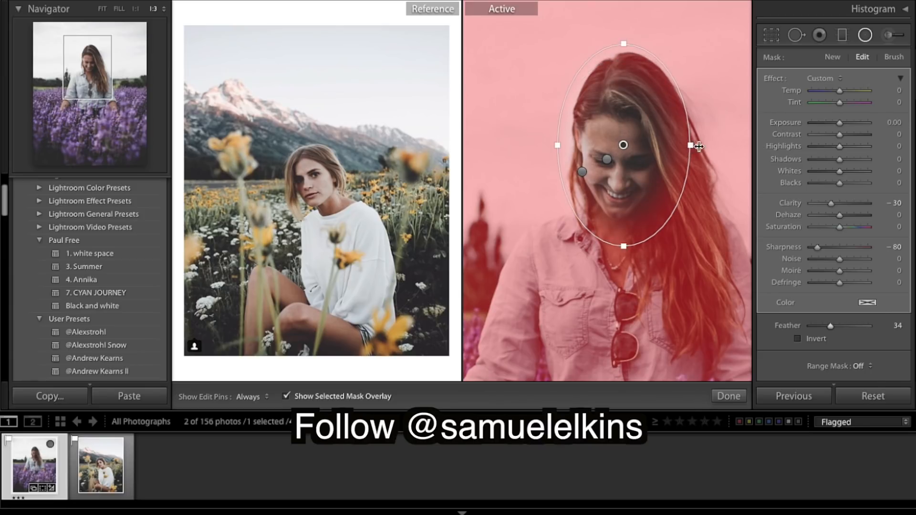
{"action": "left_click_drag", "start_coordinate": [694, 147], "coordinate": [712, 148]}
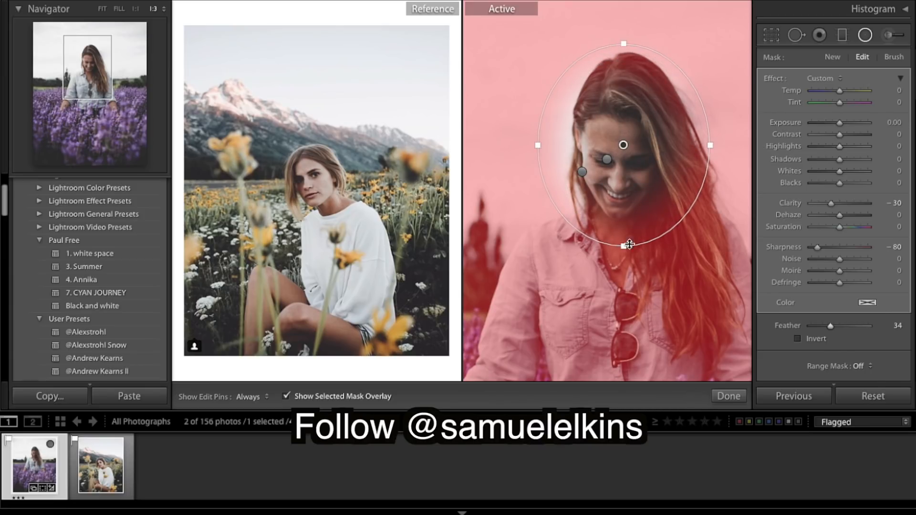
{"action": "left_click_drag", "start_coordinate": [624, 249], "coordinate": [624, 254]}
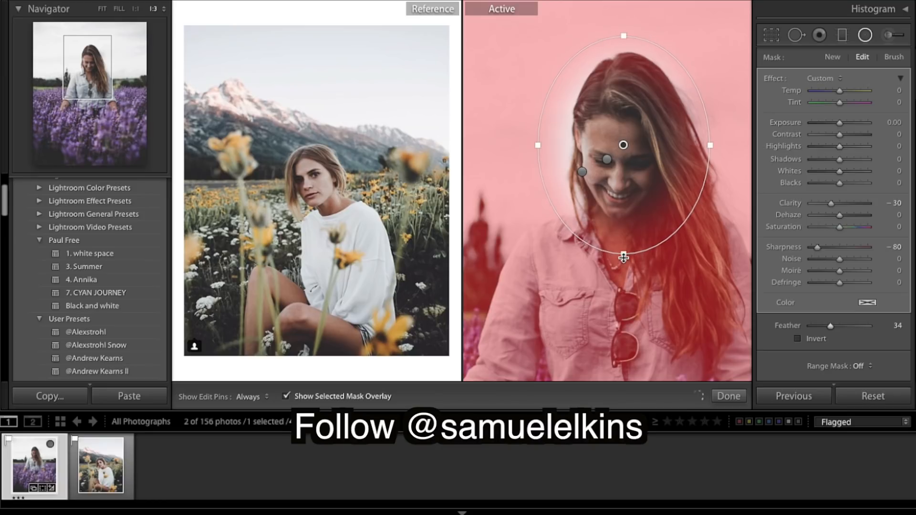
{"action": "left_click", "coordinate": [727, 395]}
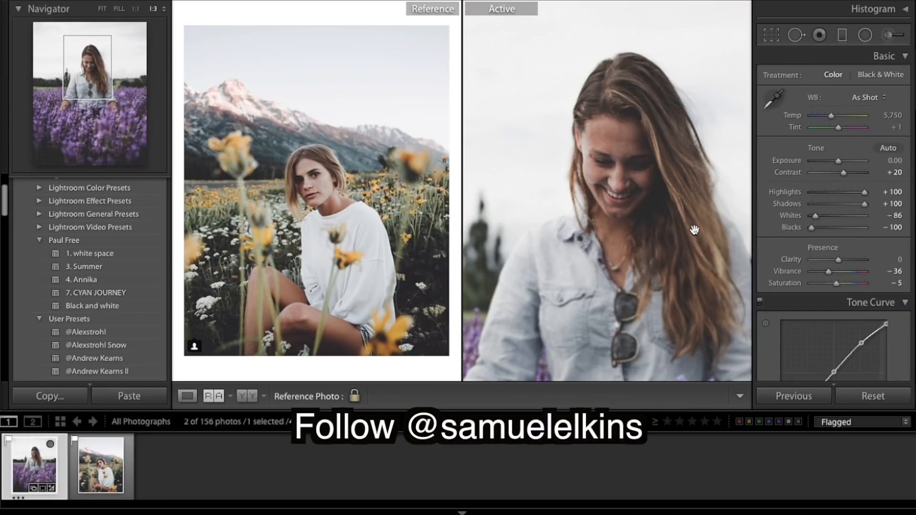
- Examine the retouched lavender portrait as a whole and close up on the woman
{"action": "left_click", "coordinate": [632, 278]}
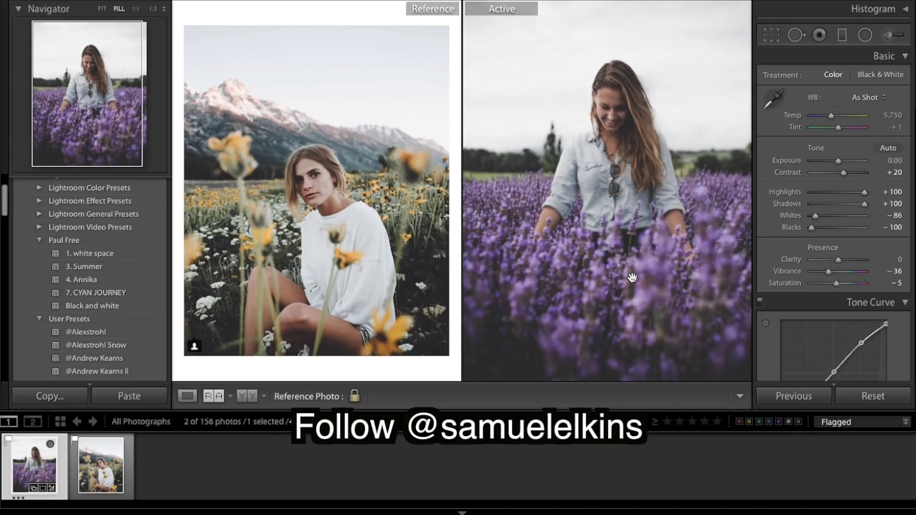
{"action": "left_click", "coordinate": [632, 279]}
{"action": "key", "text": "super+alt+minus"}
{"action": "key", "text": "super+alt+minus"}
{"action": "left_click", "coordinate": [632, 277]}
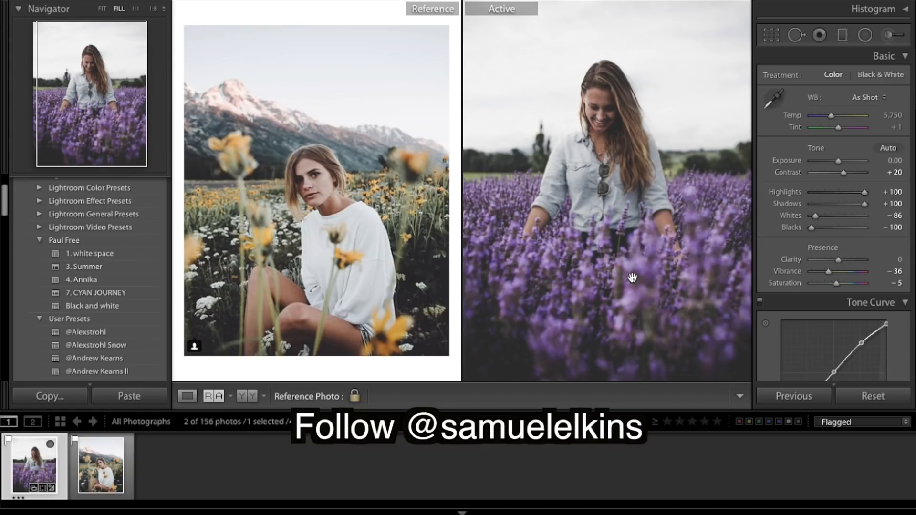
{"action": "left_click", "coordinate": [614, 256]}
{"action": "key", "text": "super+alt+="}
{"action": "key", "text": "super+alt+="}
{"action": "key", "text": "super+alt+-"}
{"action": "key", "text": "Page_Up"}
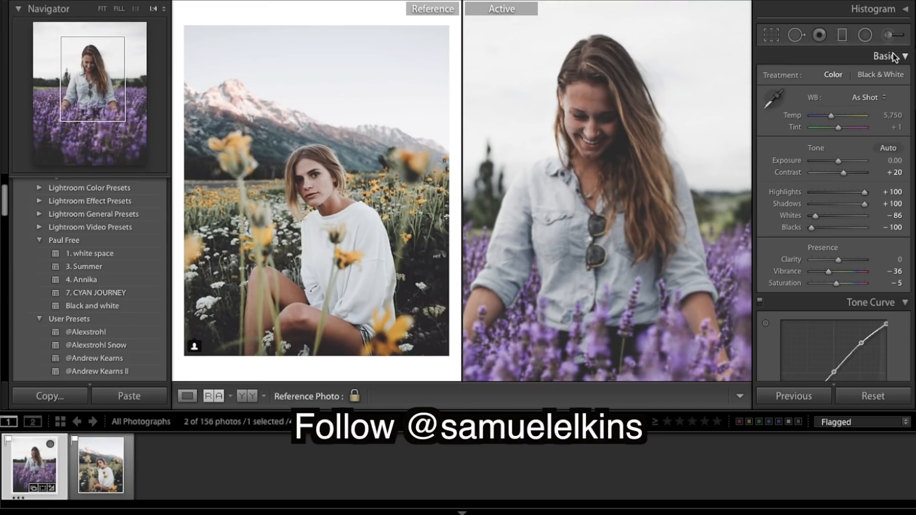
- Paint an adjustment brush mask with brush size 7 over the woman's forearm on the right side of the photo
{"action": "left_click", "coordinate": [887, 36]}
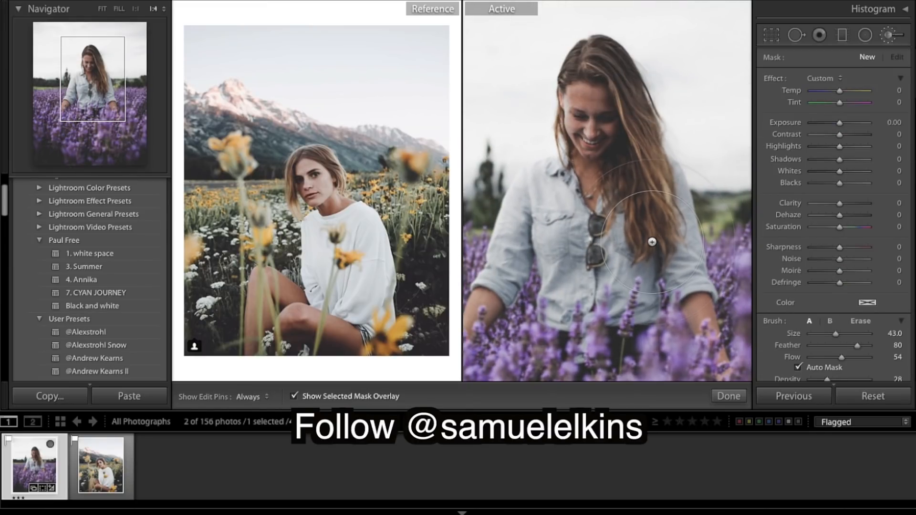
{"action": "left_click_drag", "start_coordinate": [835, 334], "coordinate": [817, 340]}
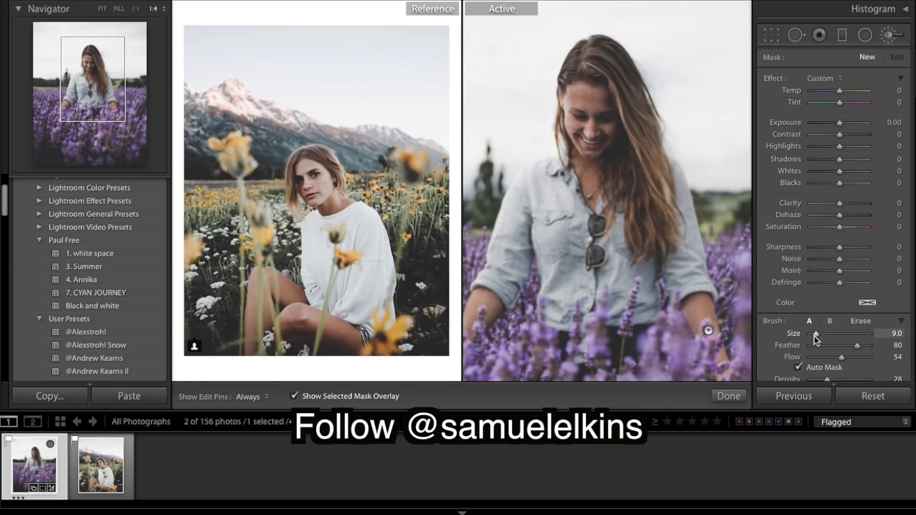
{"action": "scroll", "coordinate": [628, 287], "scroll_direction": "up", "scroll_amount": 2}
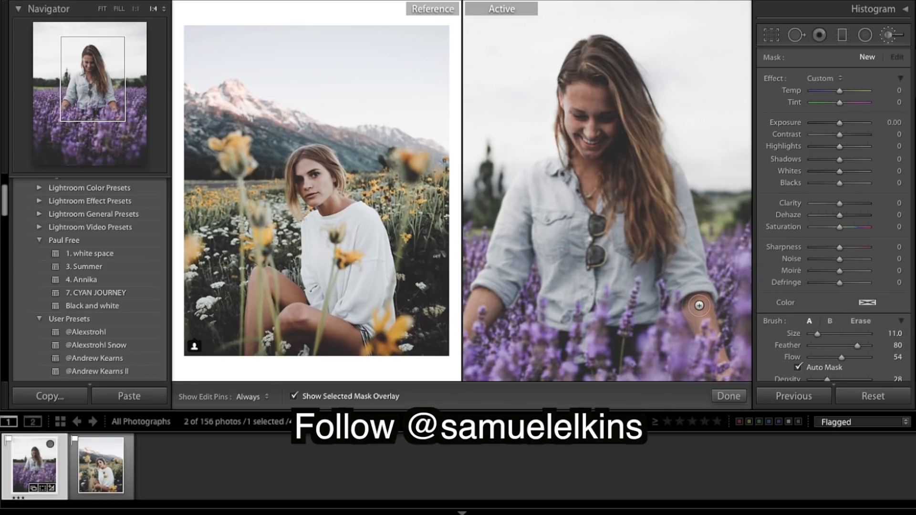
{"action": "scroll", "coordinate": [699, 309], "scroll_direction": "down", "scroll_amount": 3}
{"action": "key", "text": "h"}
{"action": "key", "text": "h"}
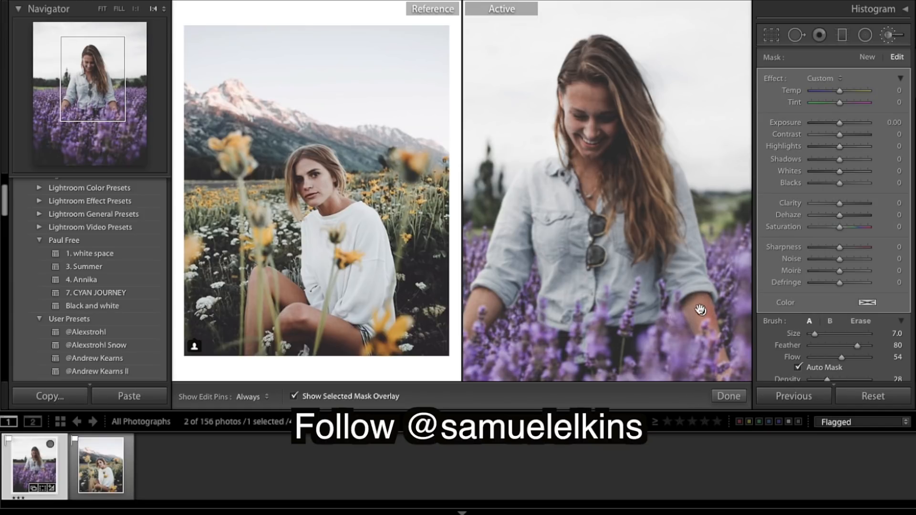
{"action": "key", "text": "h"}
{"action": "key", "text": "h"}
{"action": "key", "text": "h"}
{"action": "key", "text": "h"}
- Set the brush Density to 56 and turn off the selected mask overlay
{"action": "scroll", "coordinate": [877, 336], "scroll_direction": "down", "scroll_amount": 3}
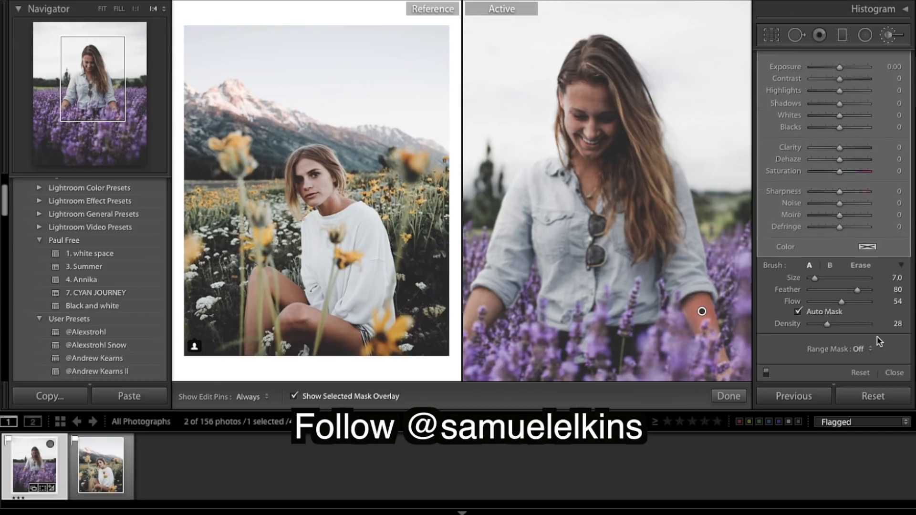
{"action": "left_click", "coordinate": [843, 324]}
{"action": "key", "text": "h"}
{"action": "key", "text": "h"}
{"action": "key", "text": "o"}
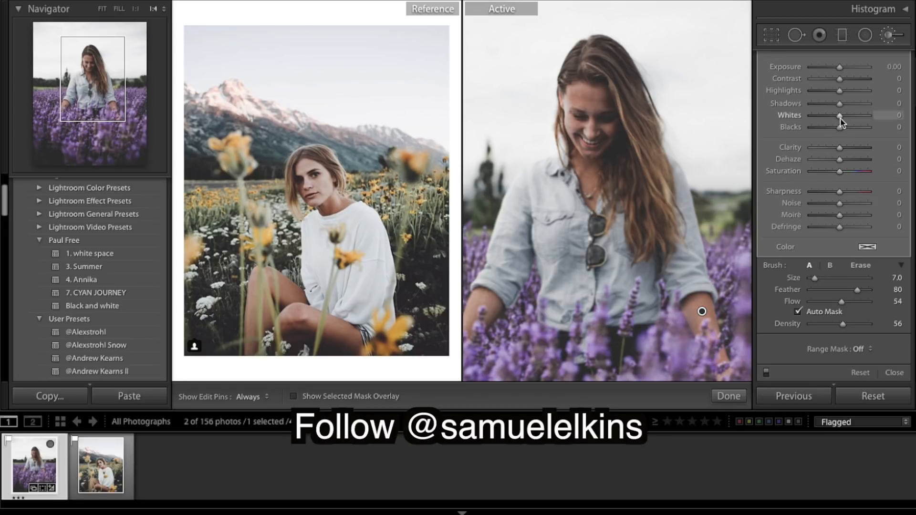
- Set the forearm brush mask's Contrast to 100 and finish the brush edit
{"action": "scroll", "coordinate": [840, 119], "scroll_direction": "up", "scroll_amount": 5}
{"action": "left_click", "coordinate": [895, 134]}
{"action": "type", "text": "100"}
{"action": "key", "text": "Return"}
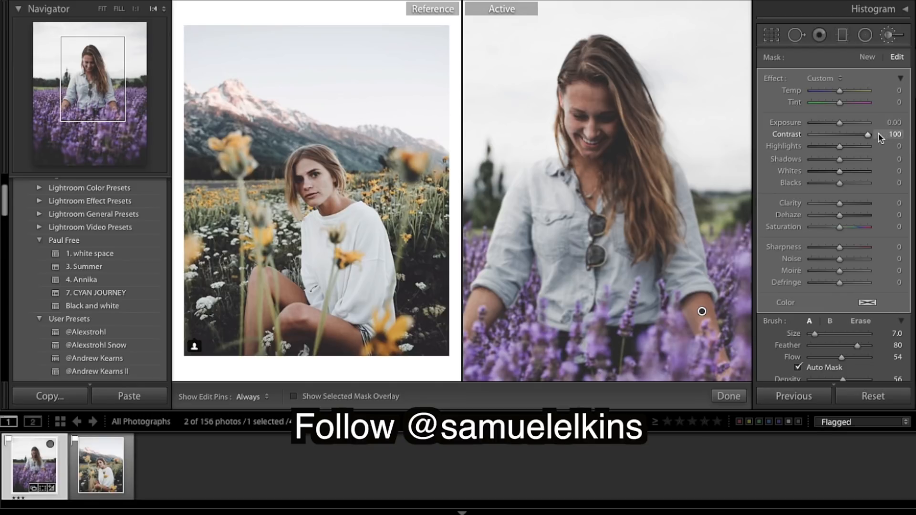
{"action": "left_click_drag", "start_coordinate": [873, 137], "coordinate": [864, 138]}
{"action": "left_click", "coordinate": [728, 398]}
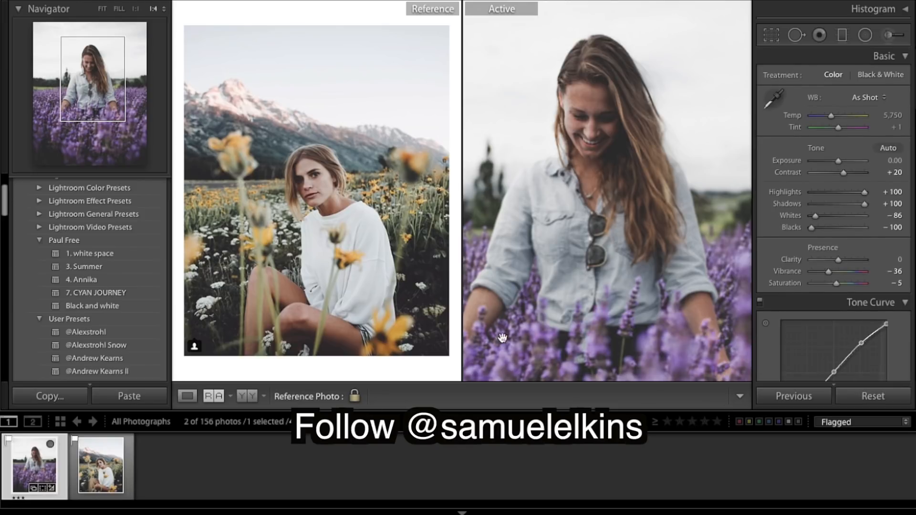
- Paint a second adjustment brush mask over the forearm on the left side of the photo and set its Contrast to 100
{"action": "left_click", "coordinate": [889, 35]}
{"action": "key", "text": "h"}
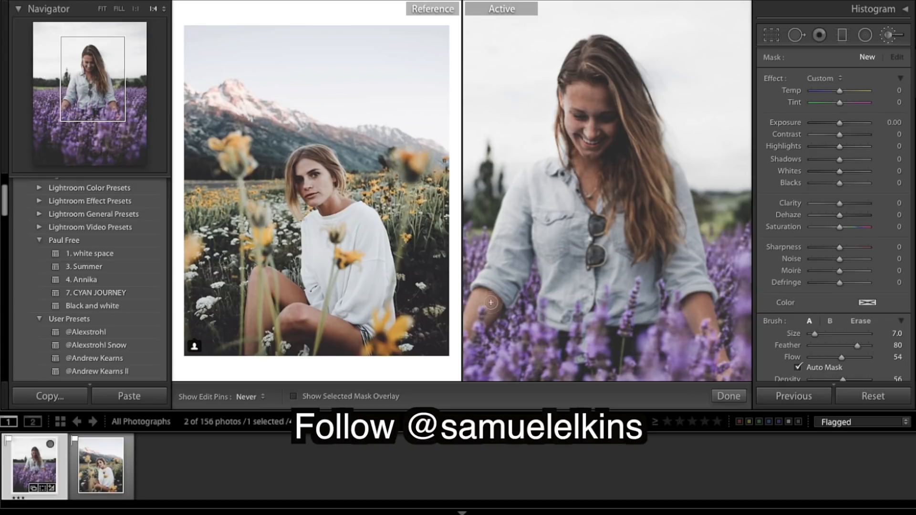
{"action": "mouse_move", "coordinate": [484, 301]}
{"action": "left_mouse_down"}
{"action": "mouse_move", "coordinate": [468, 332]}
{"action": "mouse_move", "coordinate": [487, 317]}
{"action": "mouse_move", "coordinate": [481, 299]}
{"action": "left_mouse_up"}
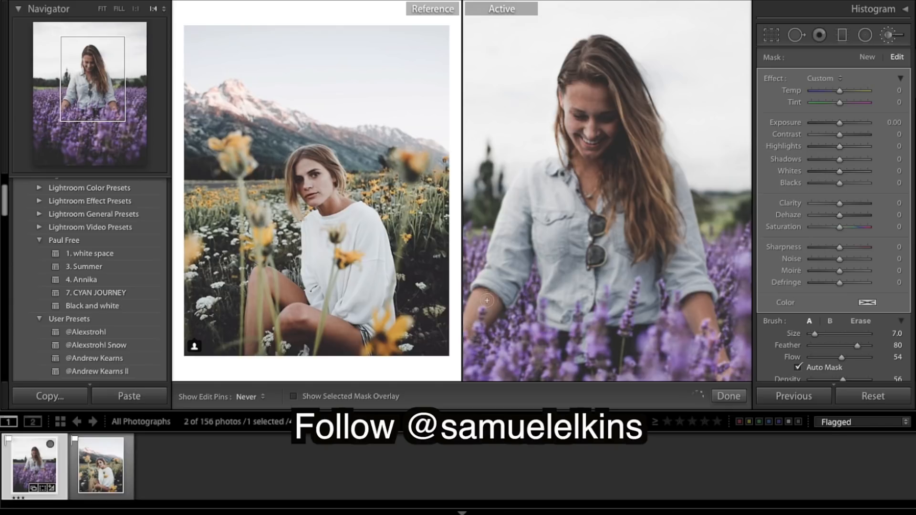
{"action": "key", "text": "h"}
{"action": "left_click_drag", "start_coordinate": [840, 135], "coordinate": [869, 135]}
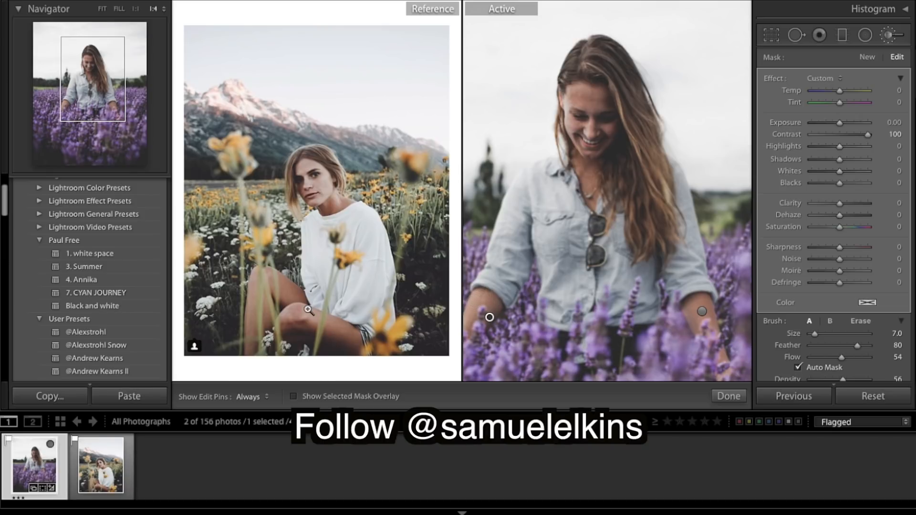
- Start a new adjustment brush with size 12 and paint its mask over the long hair on the right, with the mask overlay shown
{"action": "left_click", "coordinate": [729, 396]}
{"action": "left_click", "coordinate": [629, 190]}
{"action": "left_click", "coordinate": [629, 190]}
{"action": "key", "text": "ctrl+equal"}
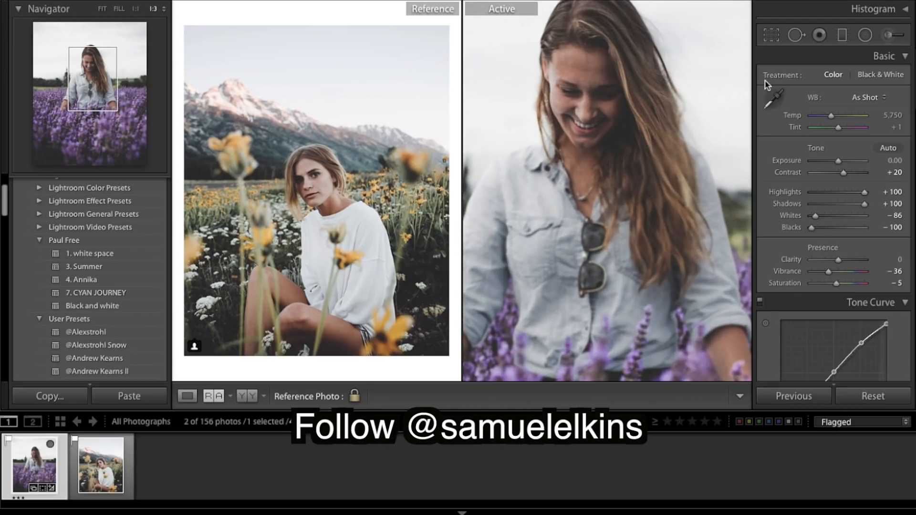
{"action": "left_click", "coordinate": [886, 36]}
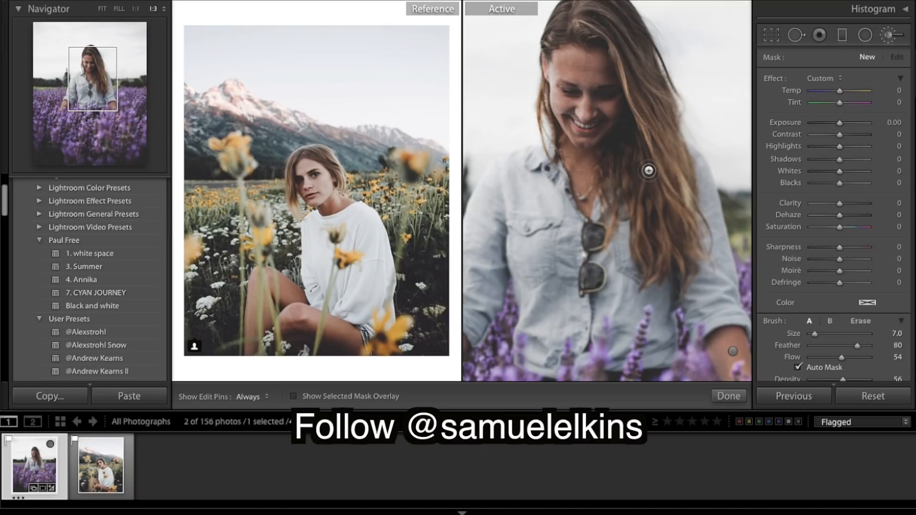
{"action": "key", "text": "bracketright"}
{"action": "key", "text": "h"}
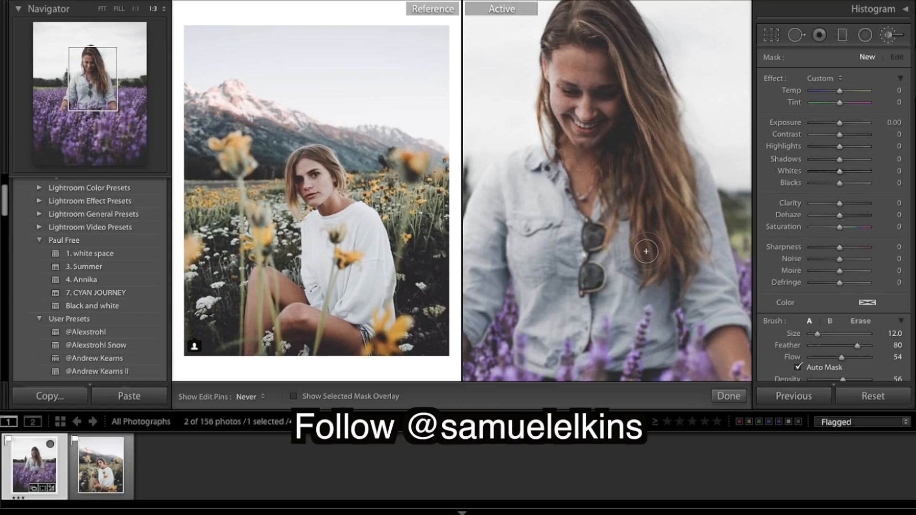
{"action": "left_click_drag", "start_coordinate": [646, 250], "coordinate": [646, 253]}
{"action": "left_click", "coordinate": [293, 397]}
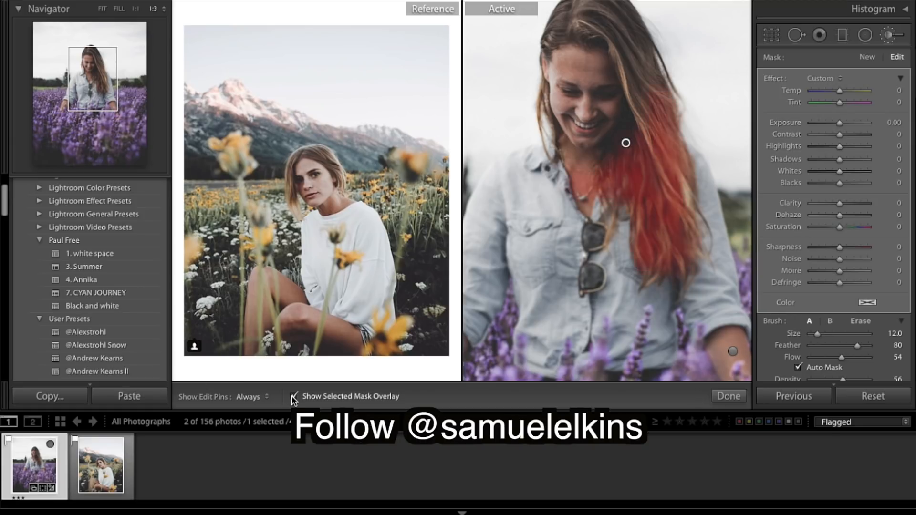
- Reduce the brush size to 9 and extend the hair mask up toward the top of the head
{"action": "key", "text": "h"}
{"action": "key", "text": "h"}
{"action": "key", "text": "["}
{"action": "key", "text": "["}
{"action": "key", "text": "["}
{"action": "key", "text": "h"}
{"action": "left_click_drag", "start_coordinate": [626, 71], "coordinate": [646, 108]}
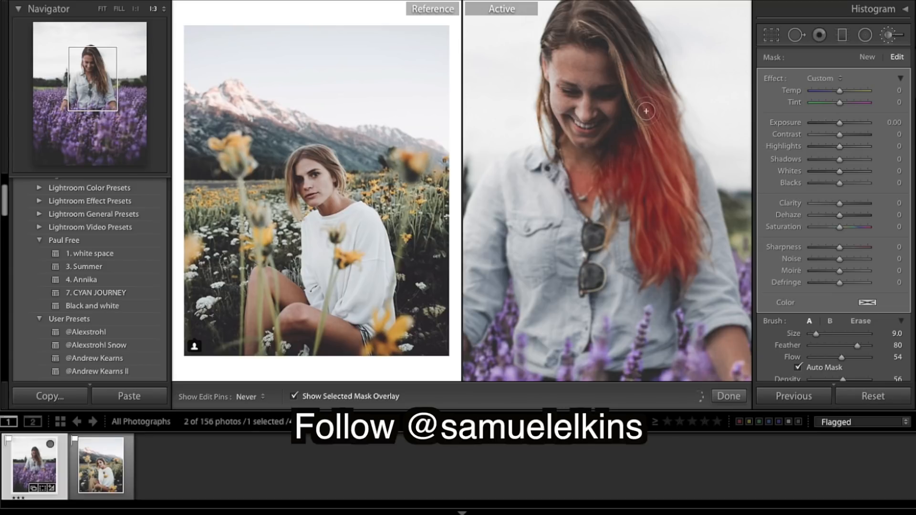
{"action": "key", "text": "h"}
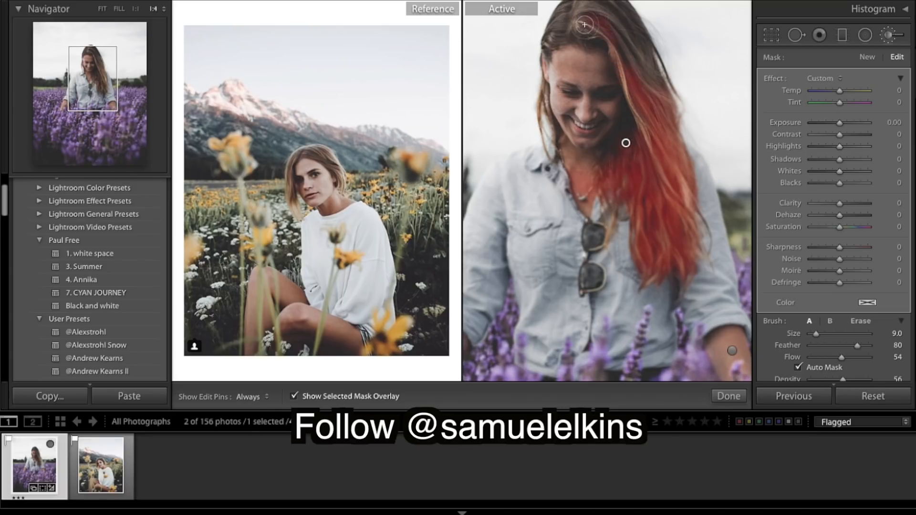
- Paint the hair mask over the crown and the hair on the left side of the face
{"action": "key", "text": "ctrl+minus"}
{"action": "key", "text": "h"}
{"action": "mouse_move", "coordinate": [590, 44]}
{"action": "left_mouse_down"}
{"action": "mouse_move", "coordinate": [564, 81]}
{"action": "mouse_move", "coordinate": [591, 73]}
{"action": "mouse_move", "coordinate": [586, 64]}
{"action": "mouse_move", "coordinate": [651, 76]}
{"action": "mouse_move", "coordinate": [556, 88]}
{"action": "left_mouse_up"}
{"action": "key", "text": "h"}
{"action": "key", "text": "h"}
{"action": "key", "text": "h"}
{"action": "key", "text": "h"}
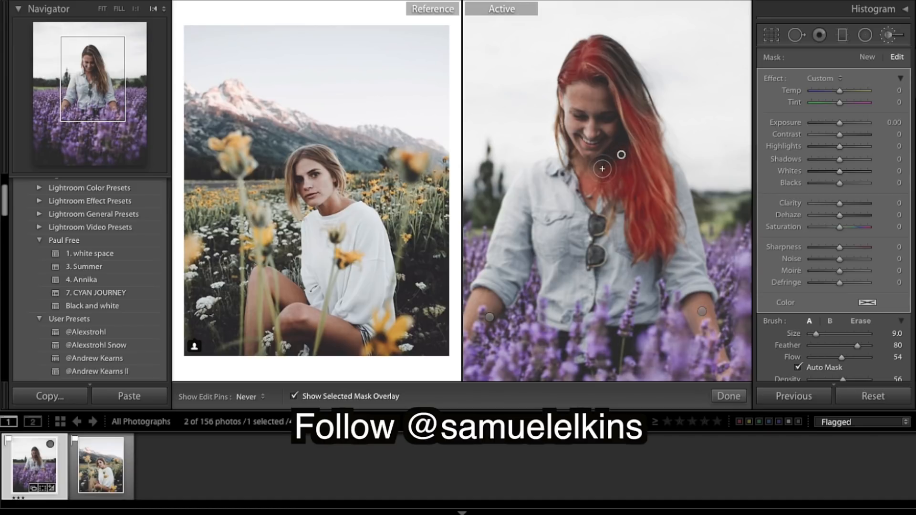
{"action": "key", "text": "h"}
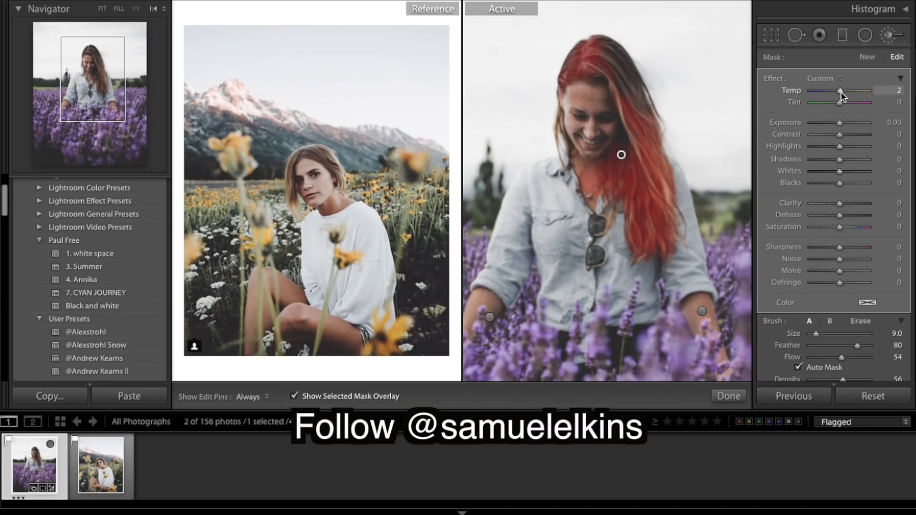
- Set the hair mask's Temp to 13 and Exposure to 1.11 with the mask overlay turned off
{"action": "left_click_drag", "start_coordinate": [842, 92], "coordinate": [844, 91]}
{"action": "left_click", "coordinate": [294, 397]}
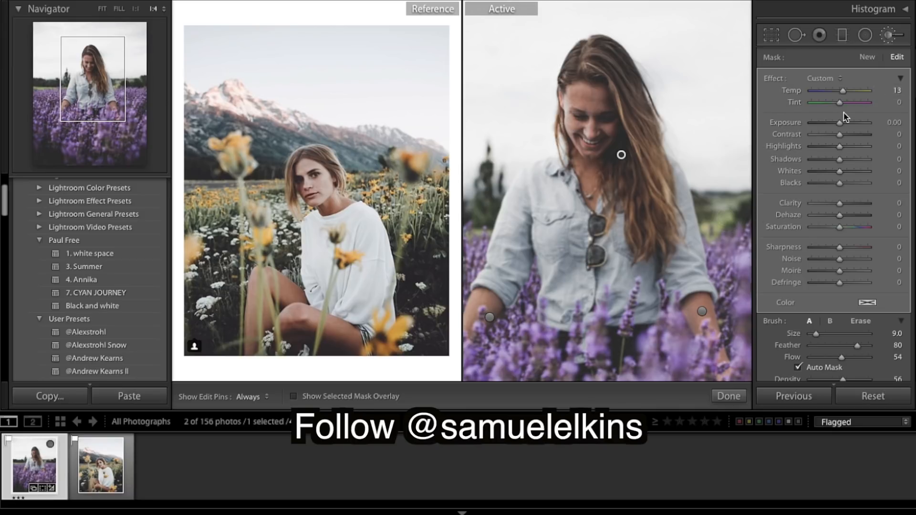
{"action": "left_click_drag", "start_coordinate": [839, 128], "coordinate": [844, 127]}
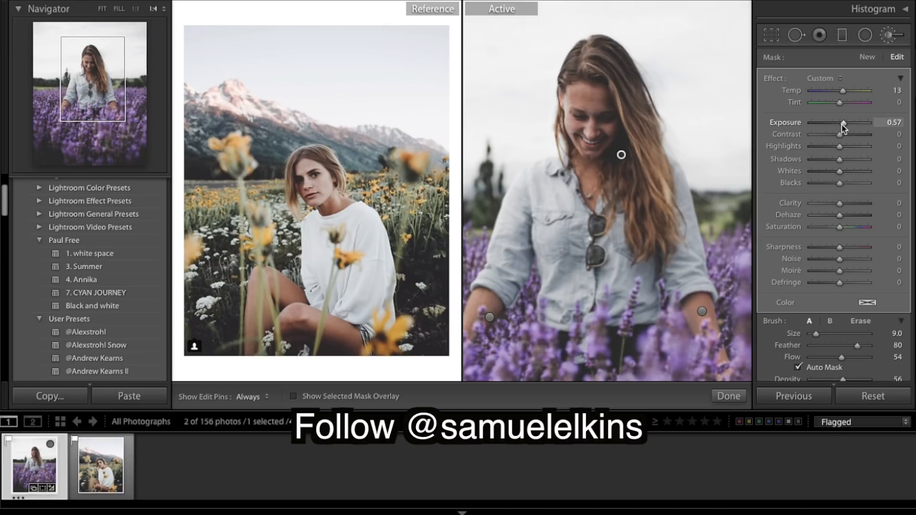
{"action": "left_click_drag", "start_coordinate": [843, 127], "coordinate": [845, 125]}
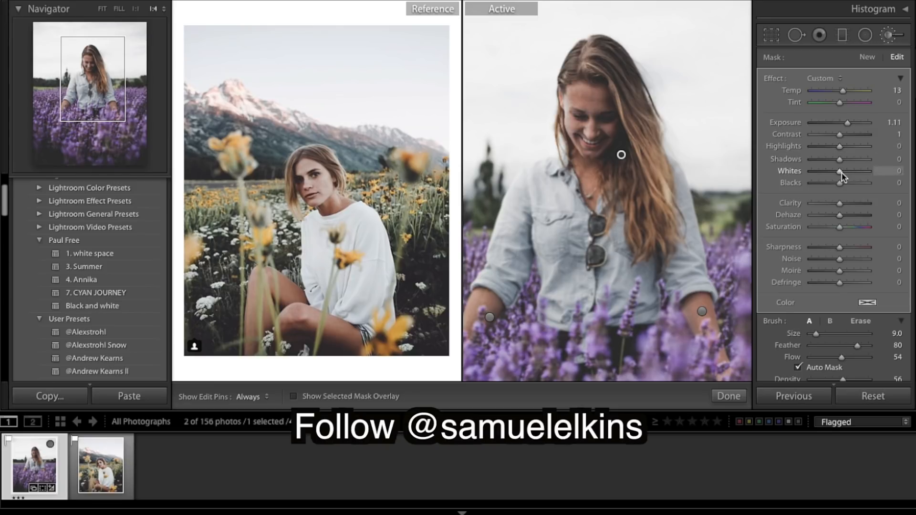
- Set the hair mask's Whites to 51 and lower its Exposure to 0.89
{"action": "mouse_move", "coordinate": [846, 173]}
{"action": "left_mouse_down"}
{"action": "mouse_move", "coordinate": [856, 177]}
{"action": "mouse_move", "coordinate": [849, 174]}
{"action": "left_mouse_up"}
{"action": "left_click_drag", "start_coordinate": [847, 174], "coordinate": [855, 175]}
{"action": "left_click_drag", "start_coordinate": [855, 173], "coordinate": [848, 174]}
{"action": "left_click_drag", "start_coordinate": [847, 124], "coordinate": [846, 128]}
{"action": "left_click_drag", "start_coordinate": [855, 170], "coordinate": [859, 172]}
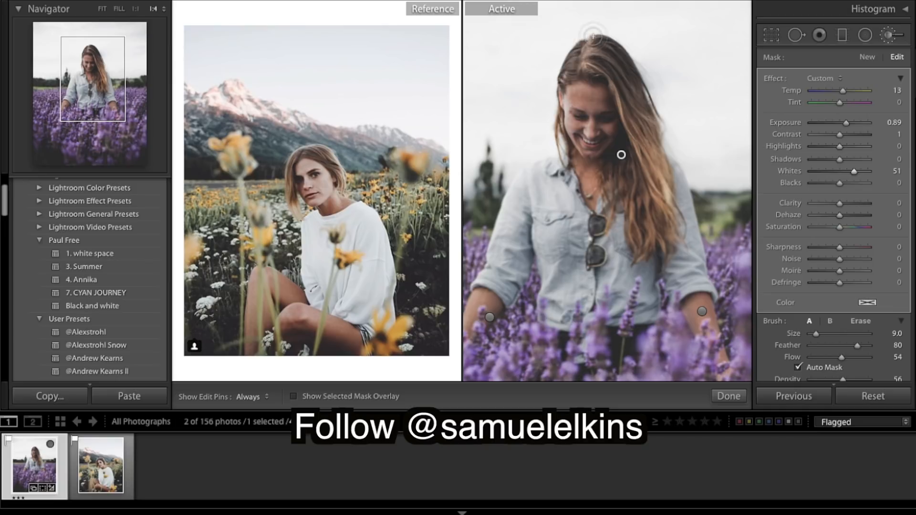
- Erase the hair mask along the top of the head with an erase brush of size 11.8, using the mask overlay as a guide
{"action": "left_click", "coordinate": [293, 396]}
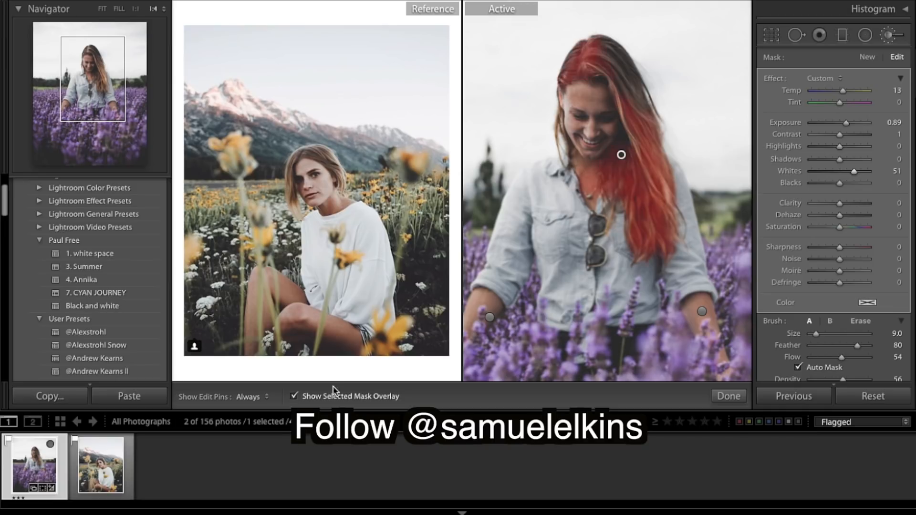
{"action": "left_click", "coordinate": [860, 321]}
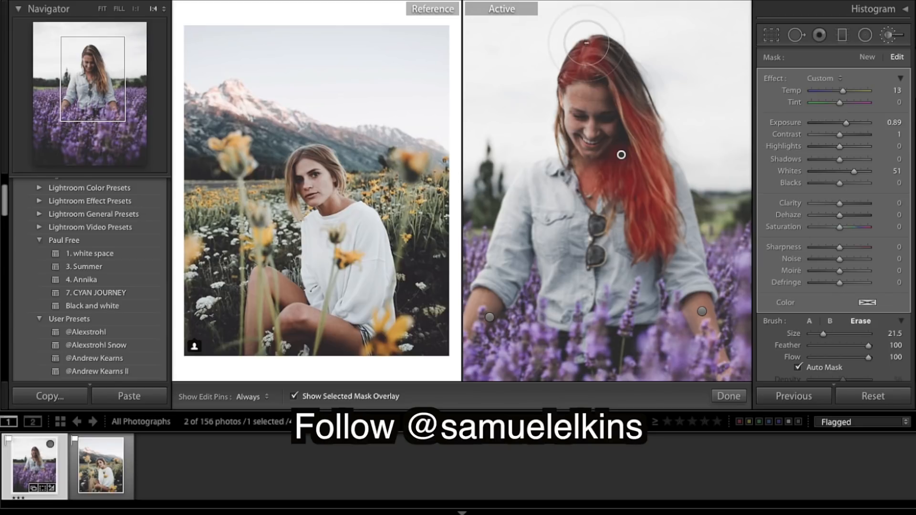
{"action": "left_click_drag", "start_coordinate": [823, 333], "coordinate": [817, 334]}
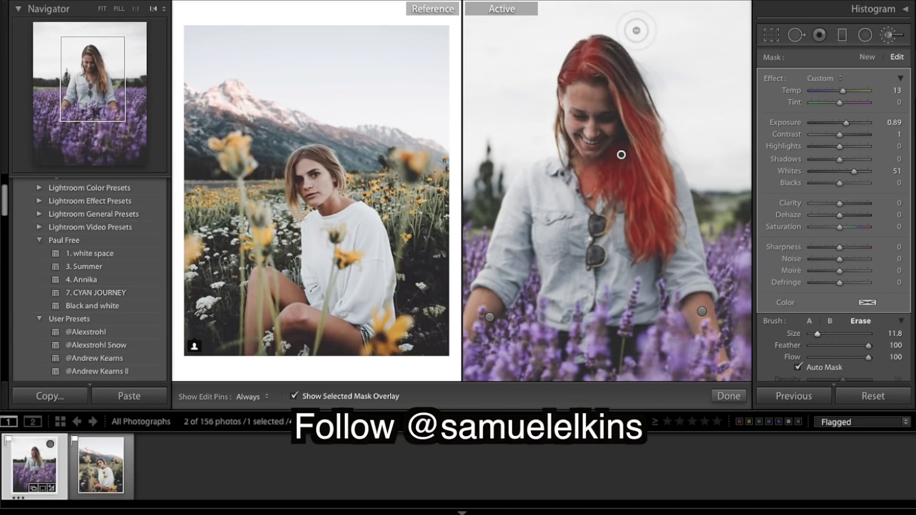
{"action": "key", "text": "h"}
{"action": "key", "text": "h"}
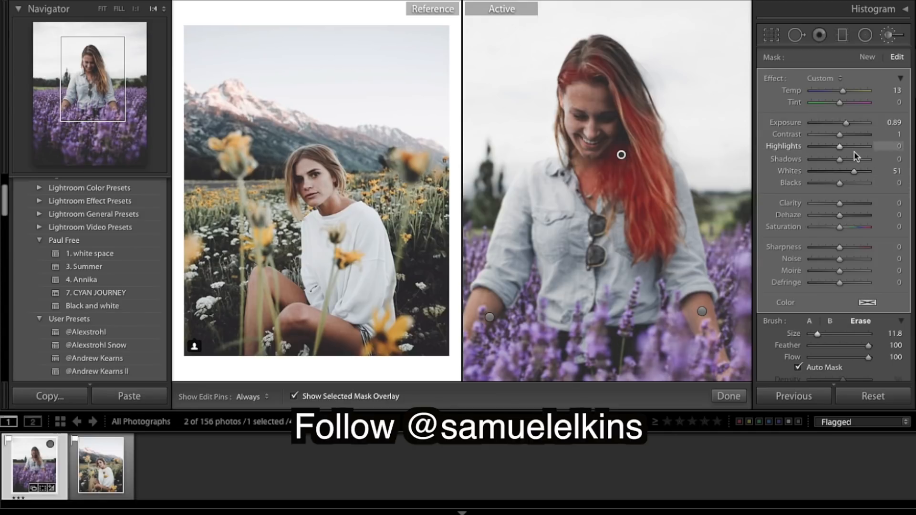
{"action": "left_click", "coordinate": [294, 396]}
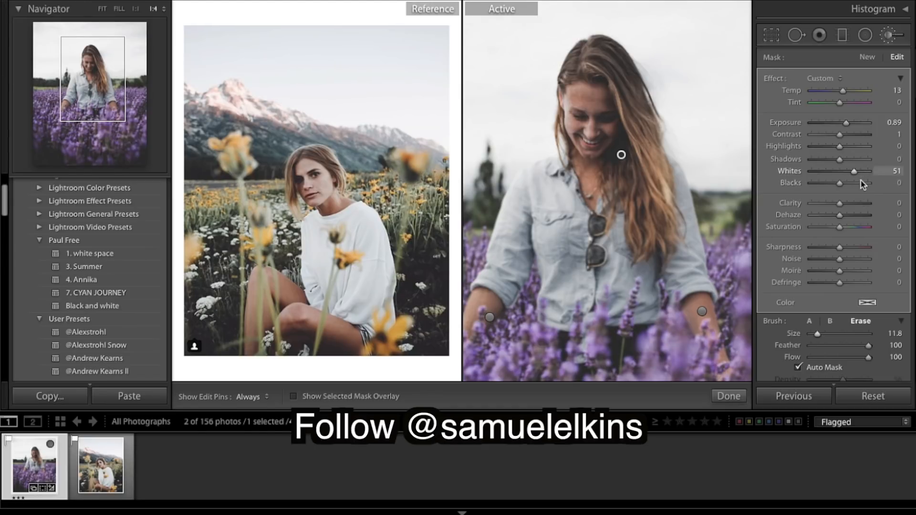
- Set the hair mask's Whites to 26 and finish the brush edit
{"action": "left_click_drag", "start_coordinate": [857, 172], "coordinate": [852, 173]}
{"action": "left_click_drag", "start_coordinate": [855, 175], "coordinate": [852, 173]}
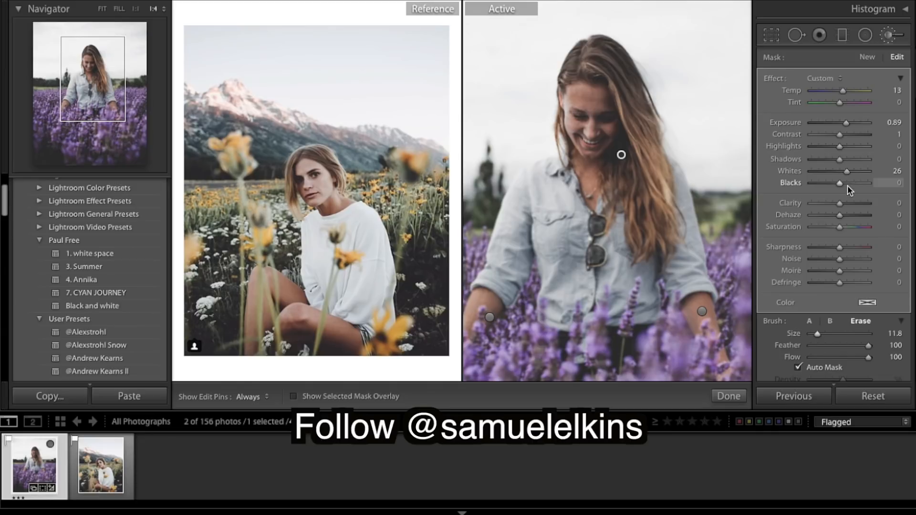
{"action": "left_click", "coordinate": [723, 396]}
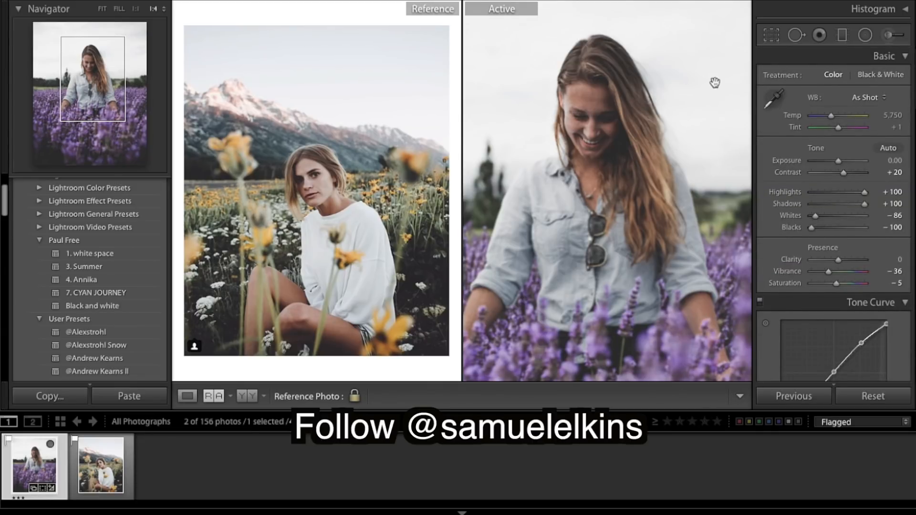
- Paint a new adjustment brush mask with size 6 over the woman's neck and check it with the mask overlay
{"action": "left_click", "coordinate": [885, 37]}
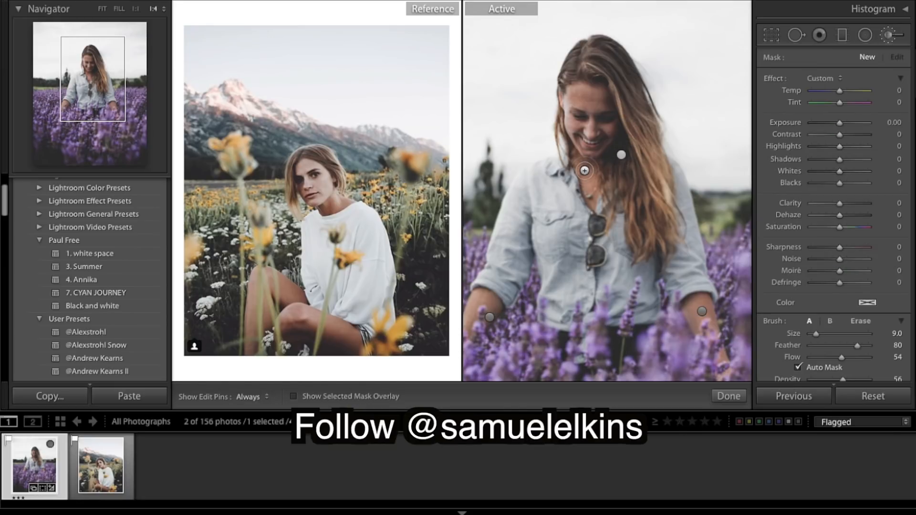
{"action": "scroll", "coordinate": [584, 171], "scroll_direction": "down", "scroll_amount": 2}
{"action": "key", "text": "h"}
{"action": "left_click_drag", "start_coordinate": [565, 146], "coordinate": [563, 142]}
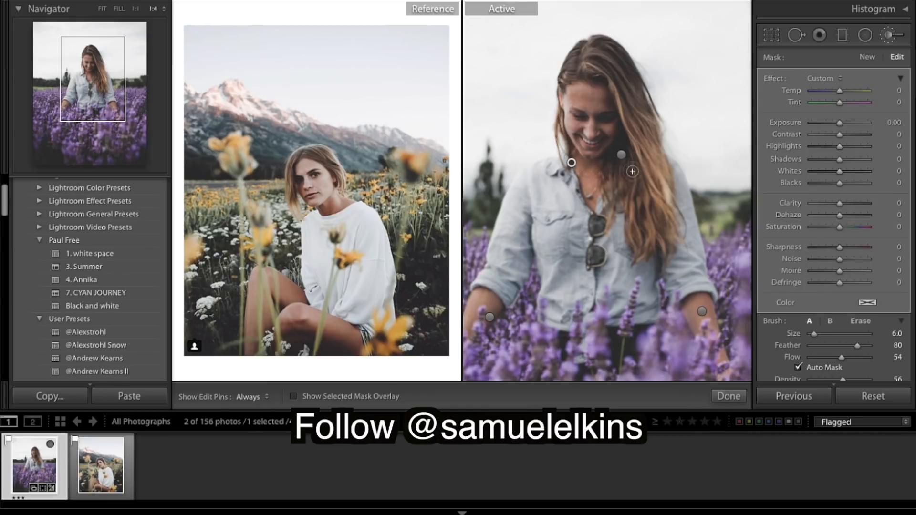
{"action": "key", "text": "h"}
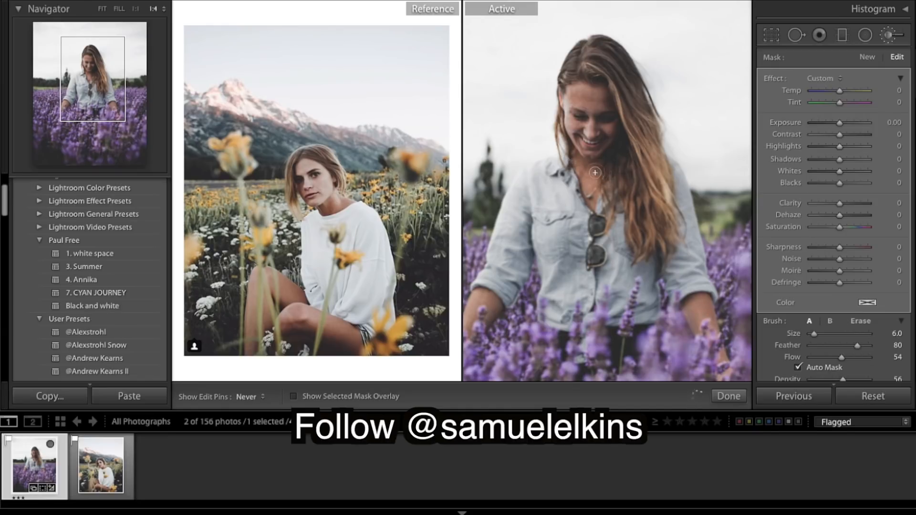
{"action": "key", "text": "h"}
{"action": "left_click", "coordinate": [293, 396]}
{"action": "key", "text": "h"}
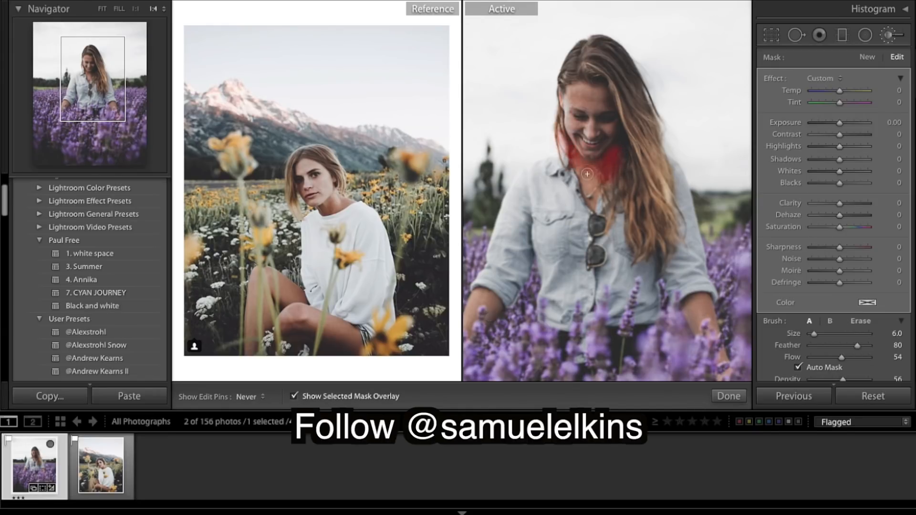
{"action": "key", "text": "h"}
- Set the neck mask's Exposure to 0.60, hide the mask overlay, and finish the brush edit
{"action": "left_click_drag", "start_coordinate": [840, 123], "coordinate": [843, 124]}
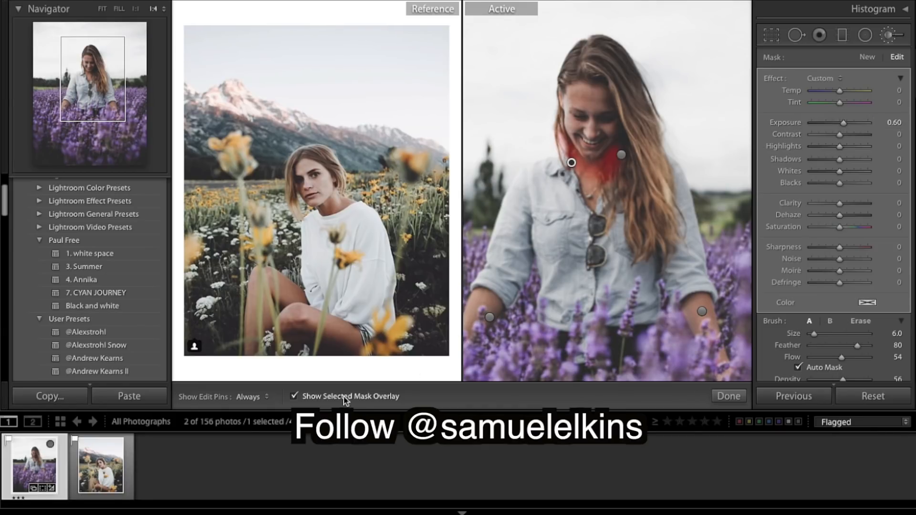
{"action": "left_click", "coordinate": [295, 397]}
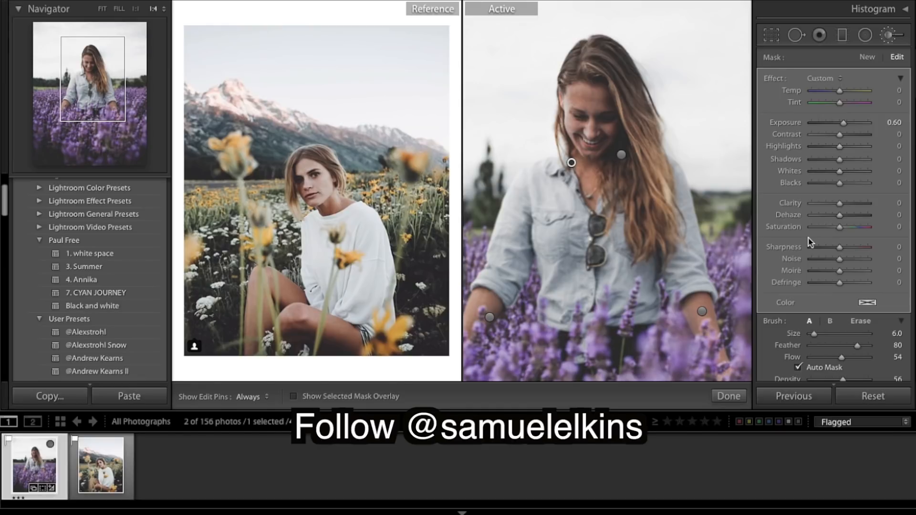
{"action": "left_click", "coordinate": [729, 397]}
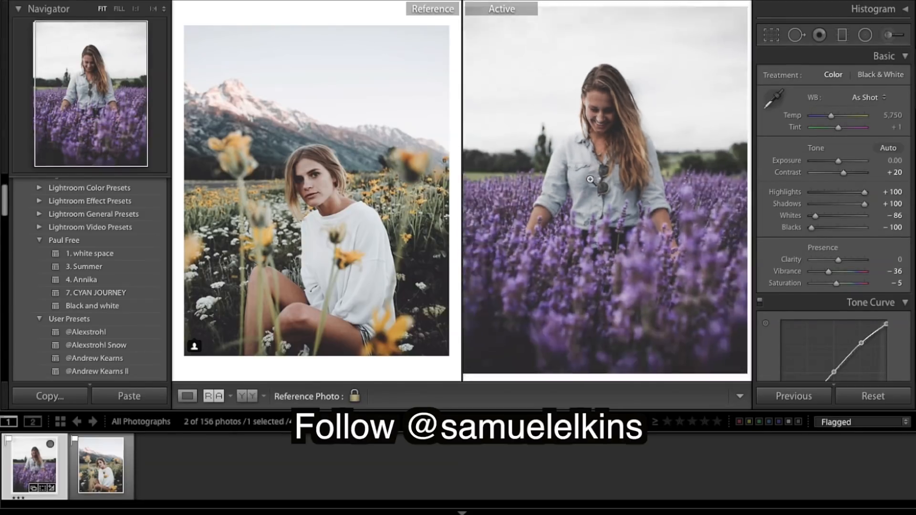
- Compare the edited portrait with its before version and inspect it at several zoom levels
{"action": "key", "text": "backslash"}
{"action": "key", "text": "backslash"}
{"action": "key", "text": "backslash"}
{"action": "key", "text": "backslash"}
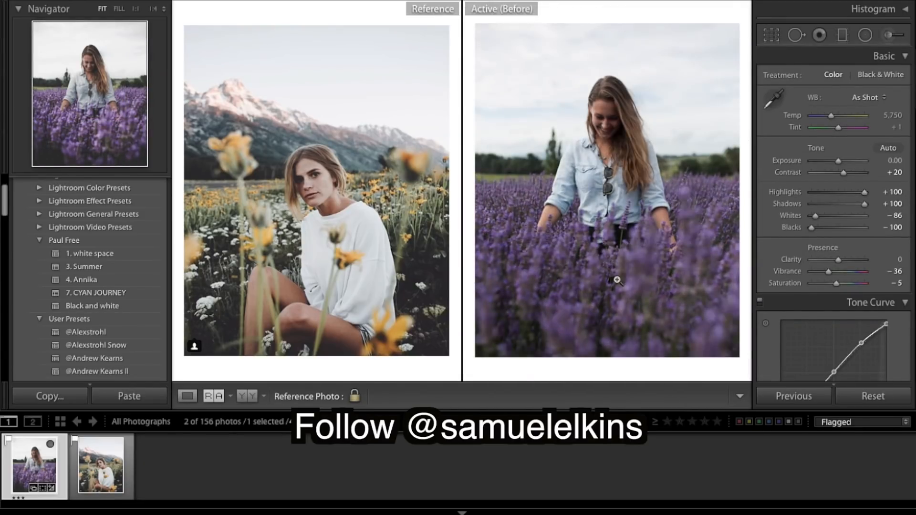
{"action": "left_click", "coordinate": [544, 119]}
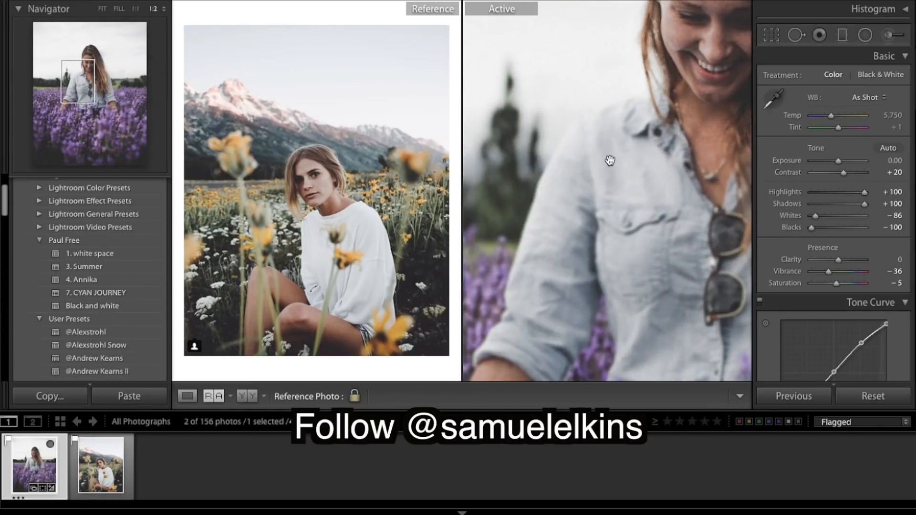
{"action": "key", "text": "super+alt+minus"}
{"action": "key", "text": "super+alt+minus"}
{"action": "key", "text": "super+alt+minus"}
{"action": "key", "text": "super+alt+minus"}
{"action": "key", "text": "super+alt+equal"}
{"action": "key", "text": "super+alt+equal"}
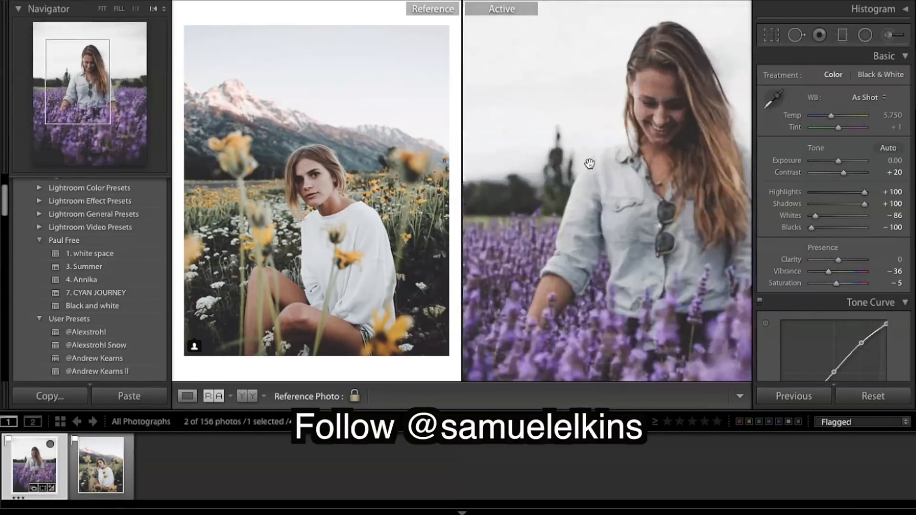
{"action": "key", "text": "super+alt+minus"}
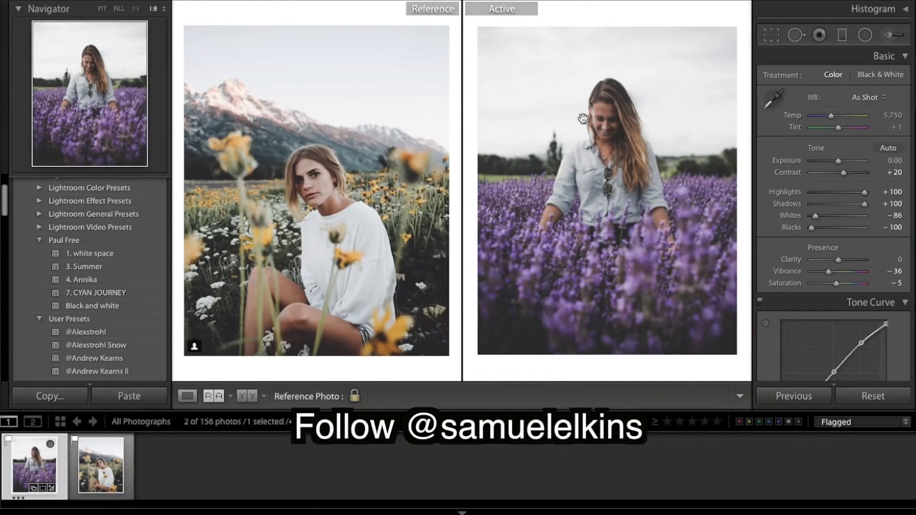
- Paint a new adjustment brush mask with size 4.6 along the shirt's shoulder edge beside the collar
{"action": "left_click", "coordinate": [628, 146]}
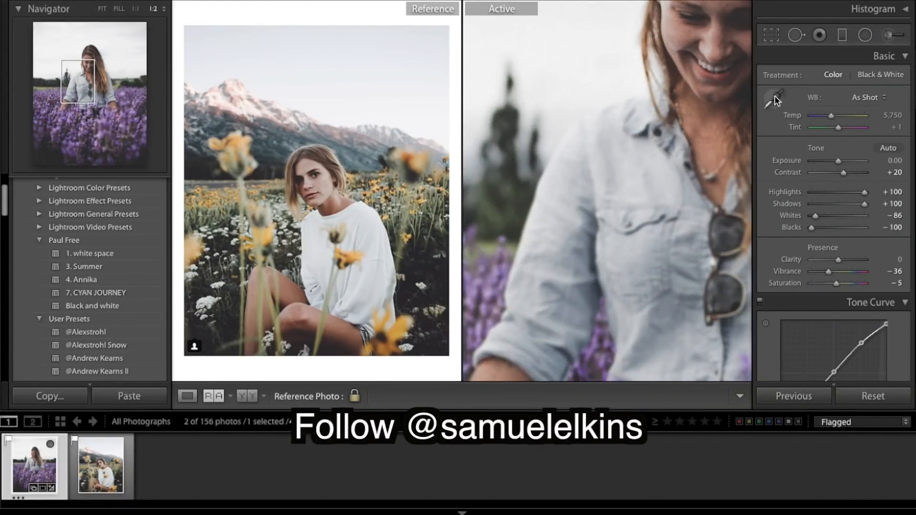
{"action": "left_click", "coordinate": [889, 35]}
{"action": "key", "text": "super+alt+equal"}
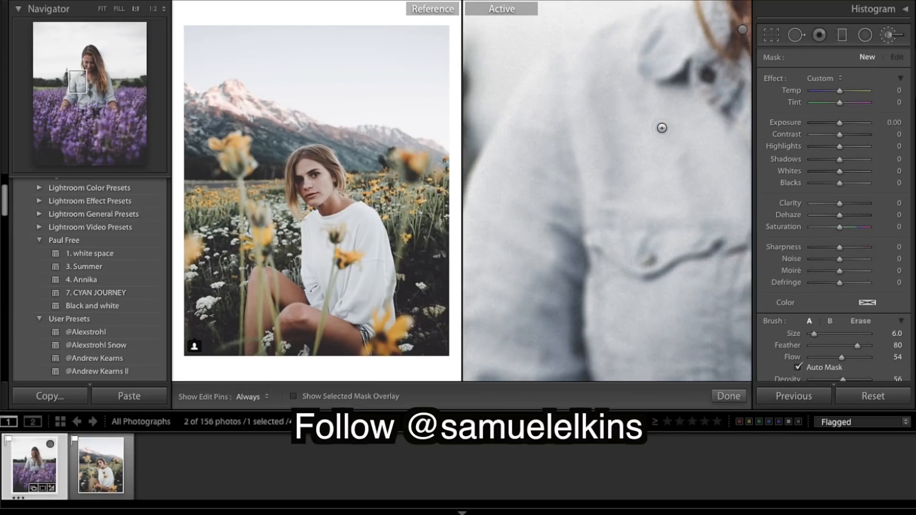
{"action": "key", "text": "super+minus"}
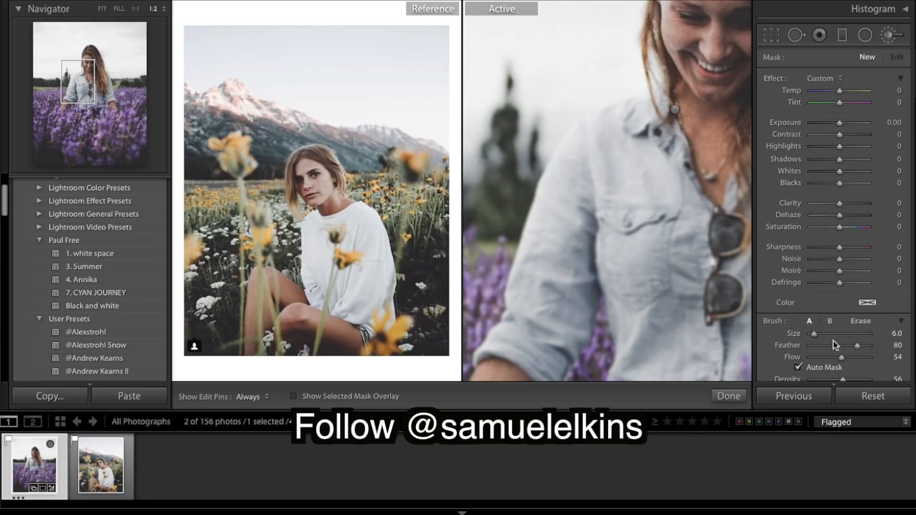
{"action": "scroll", "coordinate": [859, 350], "scroll_direction": "down", "scroll_amount": 3}
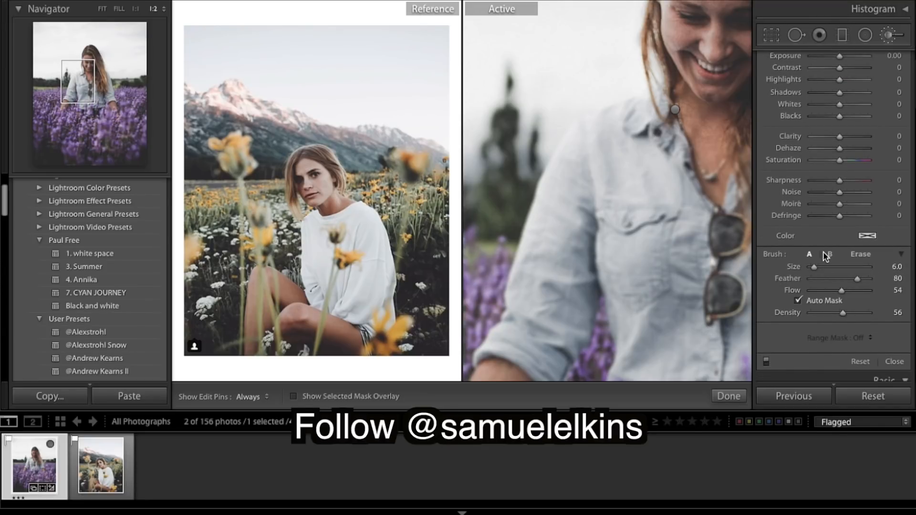
{"action": "left_click_drag", "start_coordinate": [813, 270], "coordinate": [811, 268]}
{"action": "key", "text": "h"}
{"action": "key", "text": "h"}
{"action": "left_click_drag", "start_coordinate": [811, 269], "coordinate": [817, 271]}
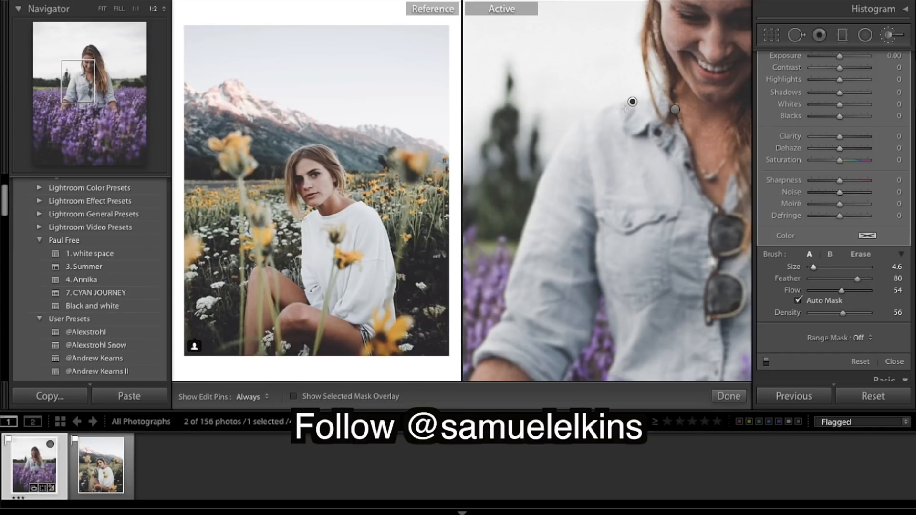
{"action": "key", "text": "h"}
{"action": "key", "text": "h"}
{"action": "scroll", "coordinate": [853, 86], "scroll_direction": "up", "scroll_amount": 4}
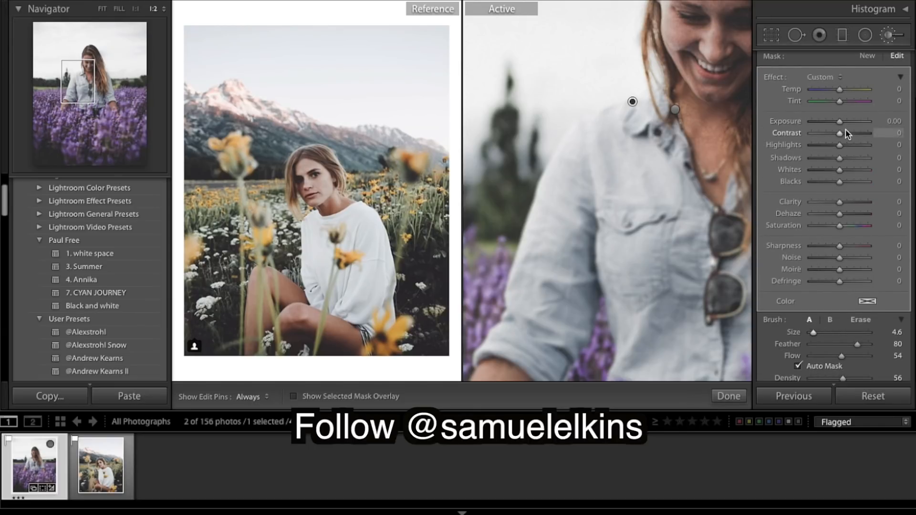
- Set the shoulder-edge mask's Exposure to -2.63, Contrast to 44 and Blacks to -21, and finish the brush edit
{"action": "left_click_drag", "start_coordinate": [839, 122], "coordinate": [820, 126]}
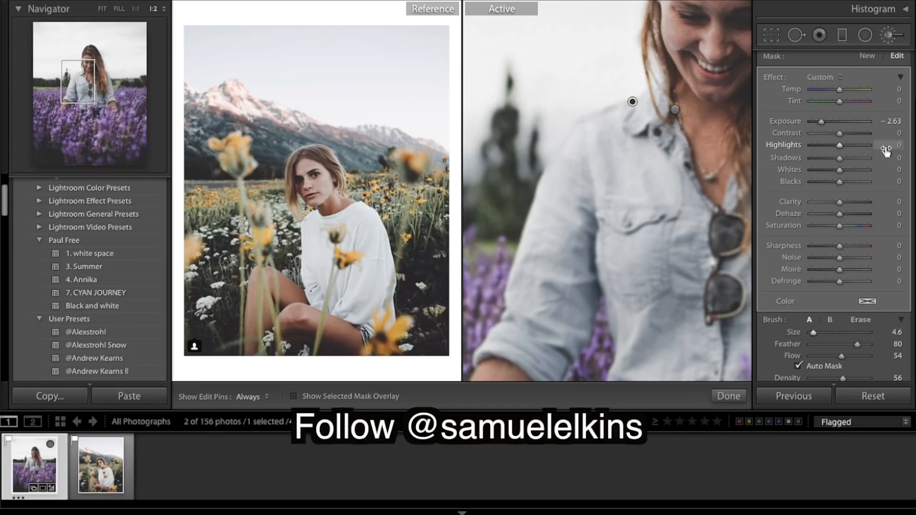
{"action": "left_click_drag", "start_coordinate": [841, 133], "coordinate": [853, 137]}
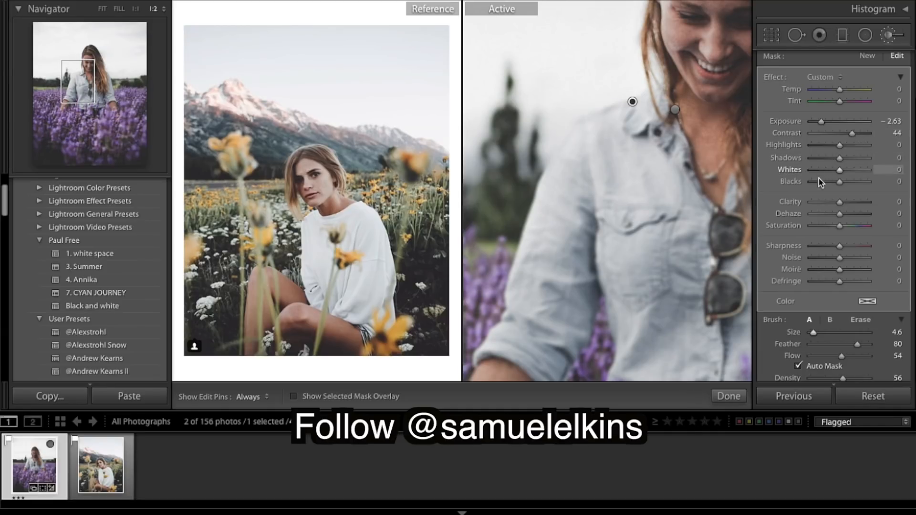
{"action": "left_click_drag", "start_coordinate": [826, 184], "coordinate": [832, 194]}
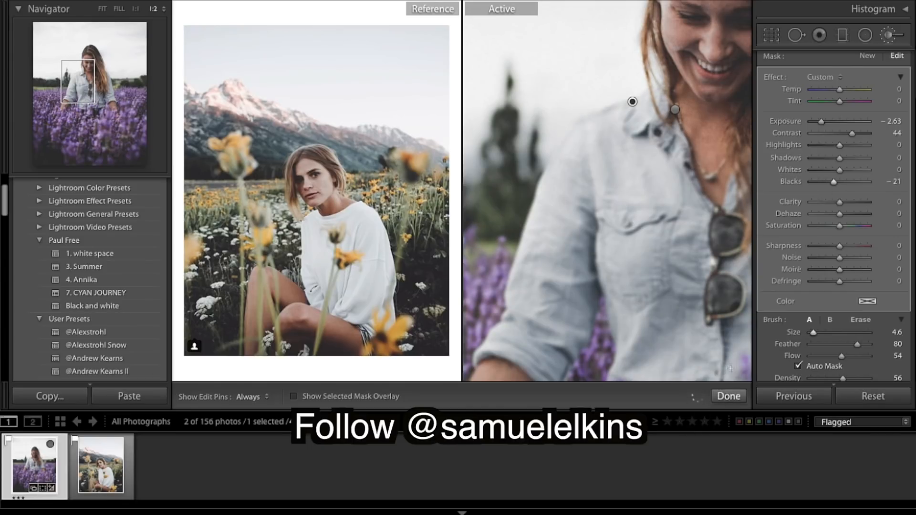
{"action": "left_click", "coordinate": [729, 397]}
- Compare the edited portrait with its before version and examine the retouched shoulder edge at several zoom levels
{"action": "left_click", "coordinate": [681, 251]}
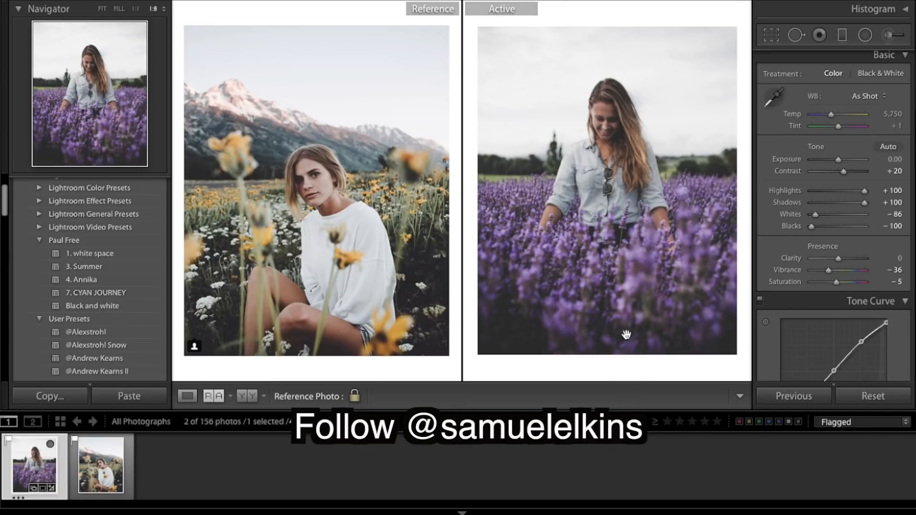
{"action": "key", "text": "backslash"}
{"action": "key", "text": "backslash"}
{"action": "key", "text": "backslash"}
{"action": "key", "text": "backslash"}
{"action": "left_click", "coordinate": [639, 184]}
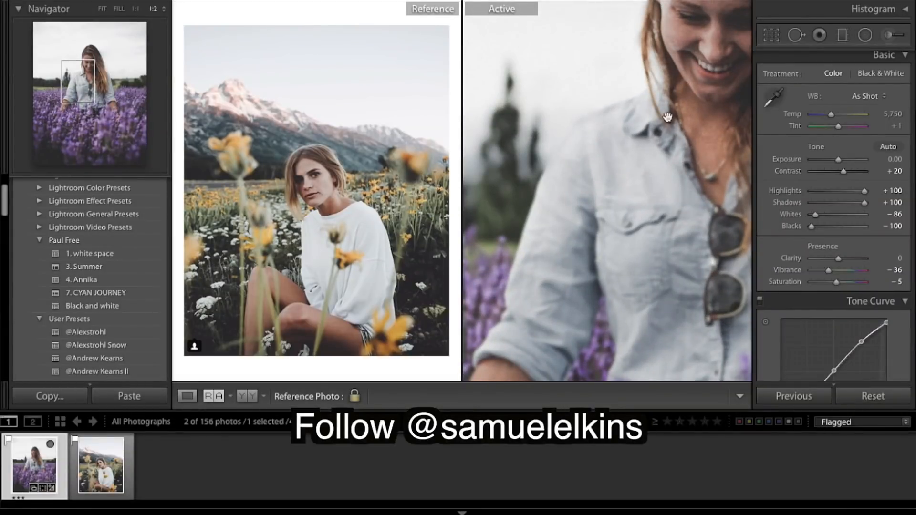
{"action": "key", "text": "ctrl+equal"}
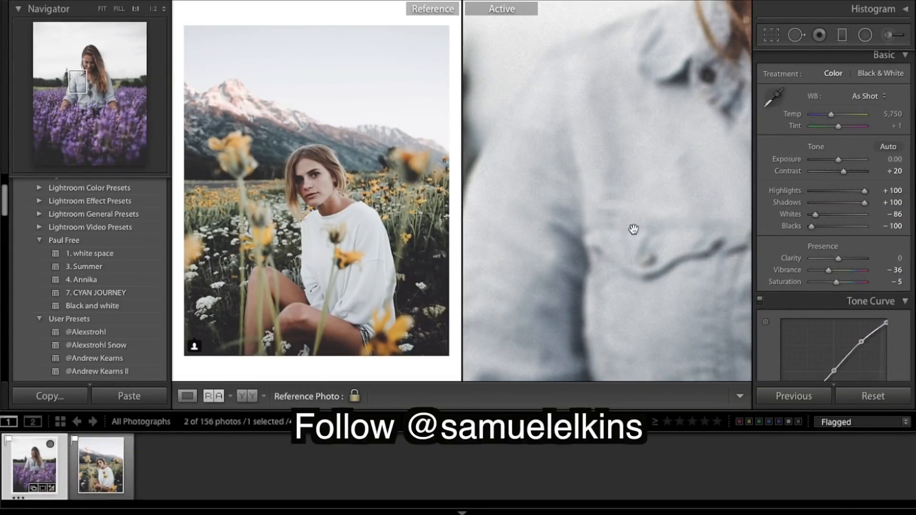
{"action": "key", "text": "ctrl+minus"}
{"action": "key", "text": "ctrl+minus"}
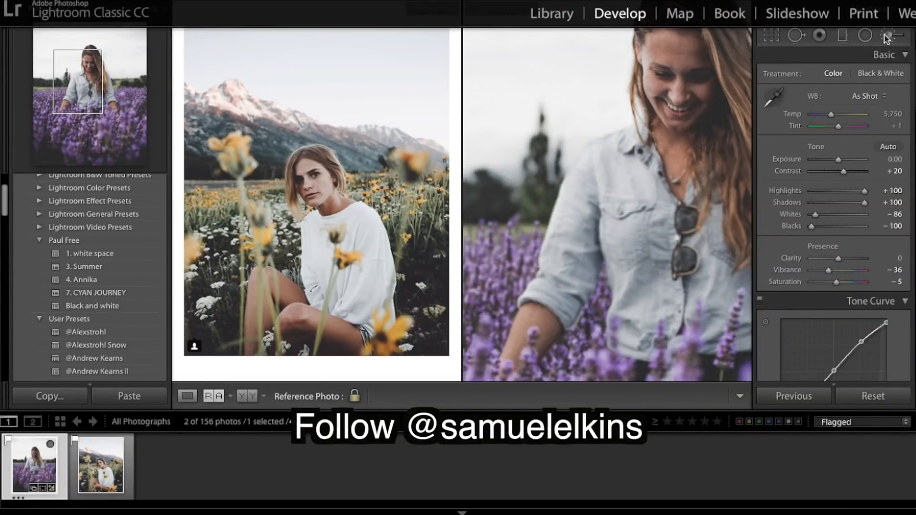
- Paint another adjustment brush mask along the outer shoulder and sleeve edge, lower its Exposure, and finish the brush edit
{"action": "left_click", "coordinate": [888, 35]}
{"action": "key", "text": "ctrl+equal"}
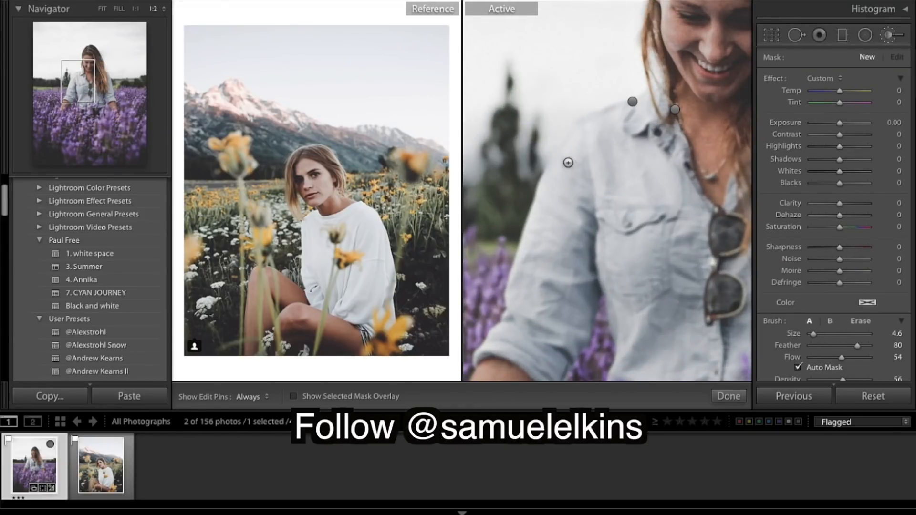
{"action": "key", "text": "h"}
{"action": "key", "text": "h"}
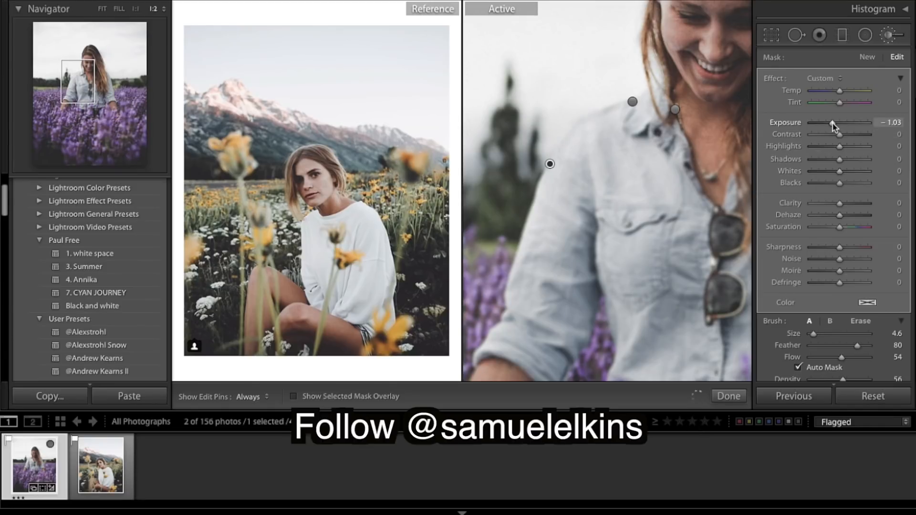
{"action": "left_click_drag", "start_coordinate": [832, 126], "coordinate": [829, 128]}
{"action": "left_click", "coordinate": [727, 397]}
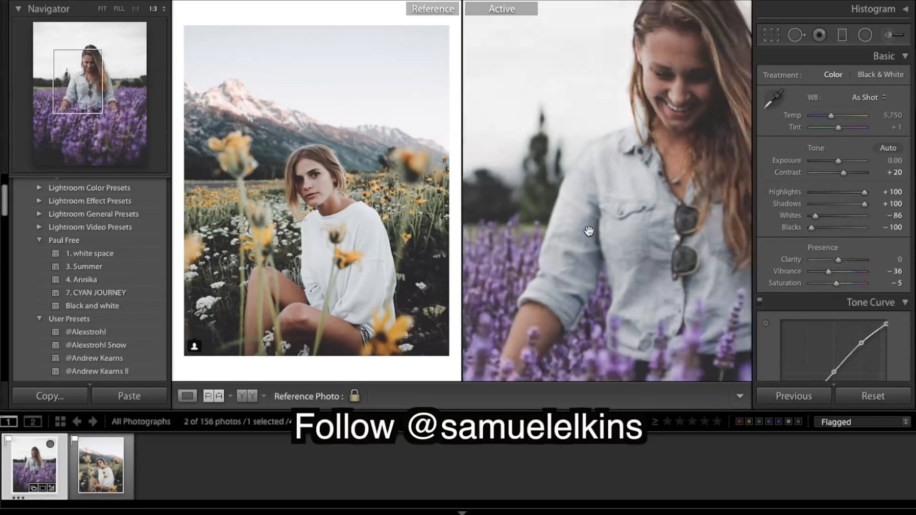
- Draw a graduated filter over the sky, fading out near the horizon, and fine-tune its angle and position
{"action": "left_click", "coordinate": [589, 231]}
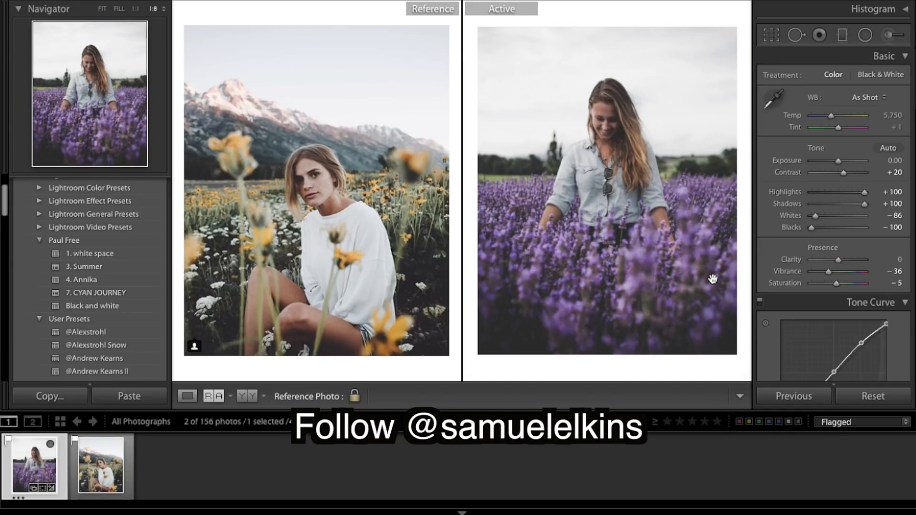
{"action": "left_click", "coordinate": [625, 150]}
{"action": "left_click", "coordinate": [624, 150]}
{"action": "left_click", "coordinate": [842, 37]}
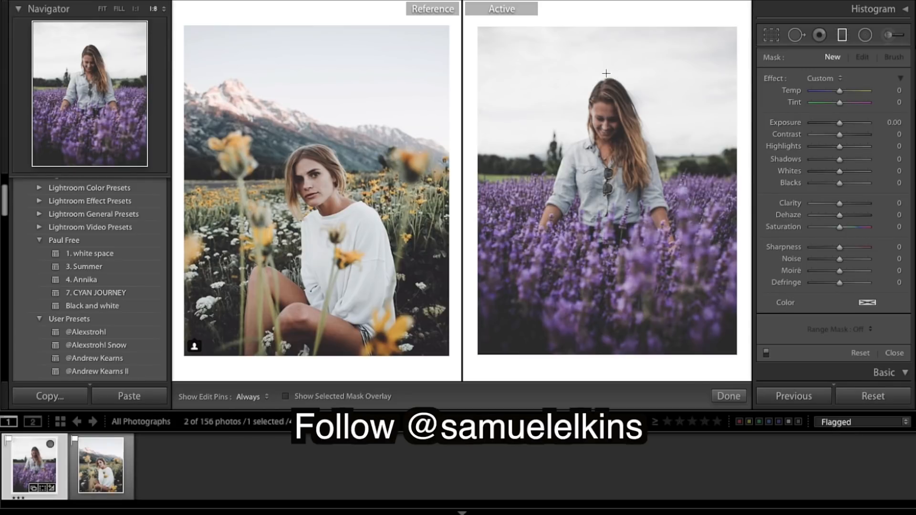
{"action": "left_click_drag", "start_coordinate": [606, 78], "coordinate": [605, 145]}
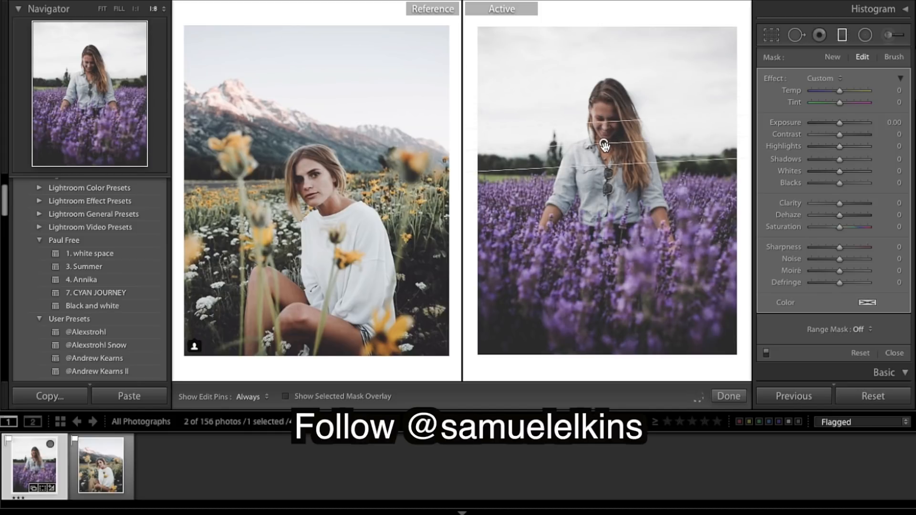
{"action": "left_click_drag", "start_coordinate": [674, 143], "coordinate": [660, 149]}
{"action": "left_click_drag", "start_coordinate": [604, 145], "coordinate": [608, 146]}
{"action": "mouse_move", "coordinate": [607, 145]}
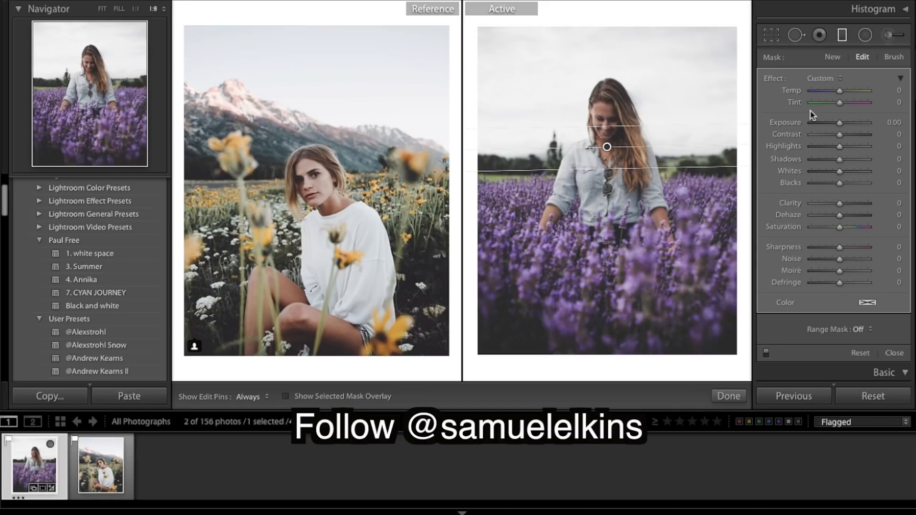
- Set the graduated filter's Exposure to -0.95, Contrast to 47, Highlights to 47, Shadows to -42, Whites to 39 and Blacks to -41
{"action": "left_click_drag", "start_coordinate": [839, 124], "coordinate": [836, 125]}
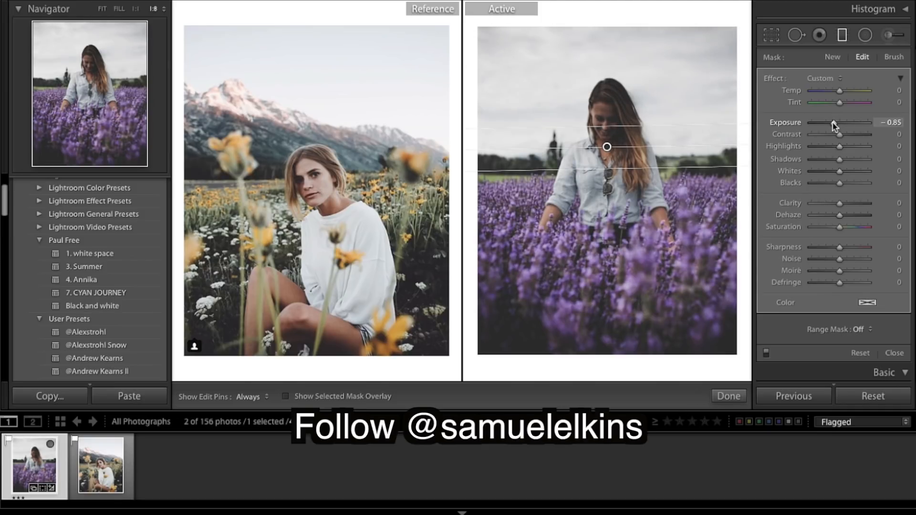
{"action": "left_click_drag", "start_coordinate": [832, 126], "coordinate": [833, 125]}
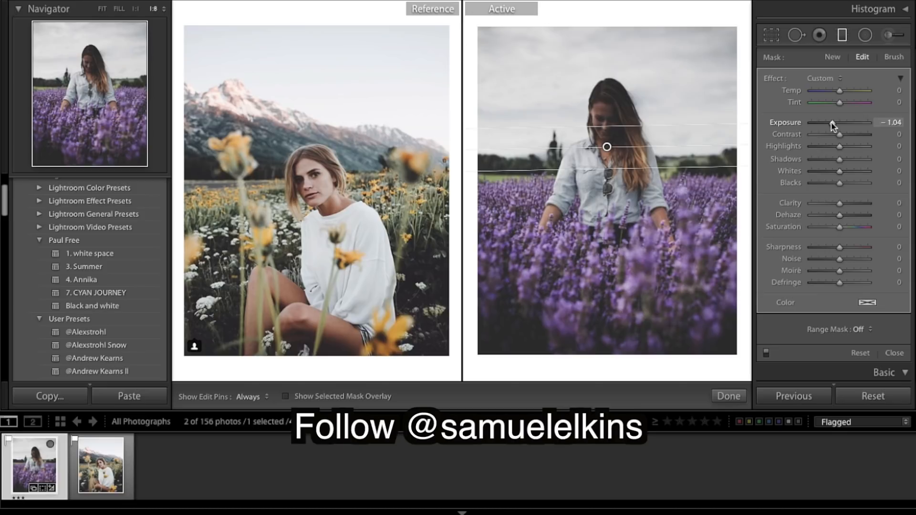
{"action": "left_click_drag", "start_coordinate": [839, 134], "coordinate": [859, 138]}
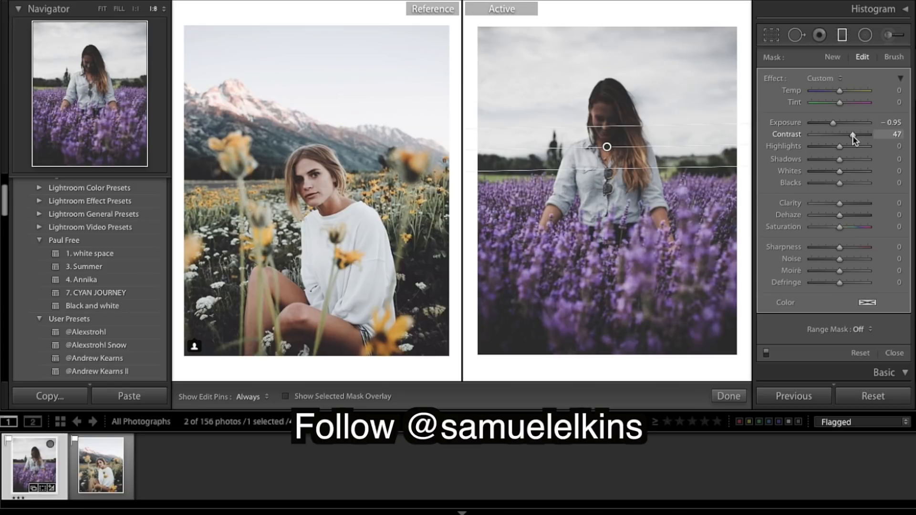
{"action": "left_click", "coordinate": [854, 148]}
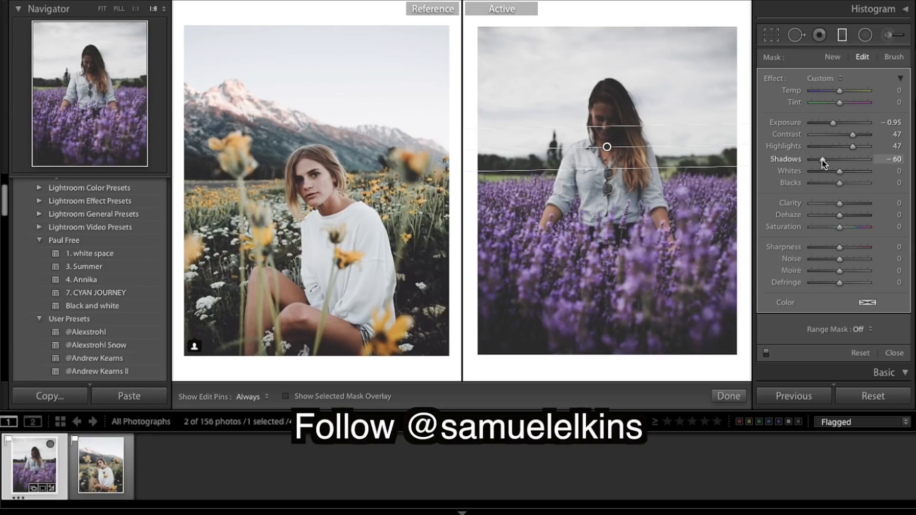
{"action": "left_click_drag", "start_coordinate": [824, 164], "coordinate": [827, 165]}
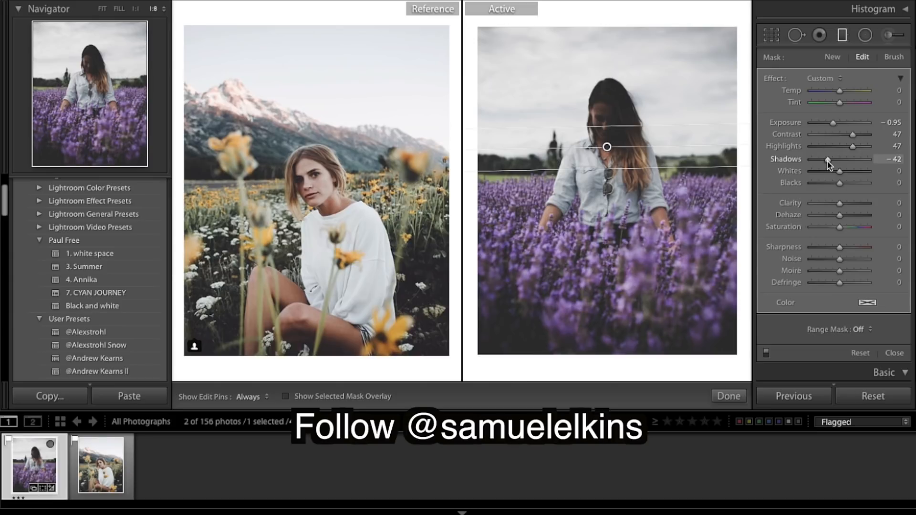
{"action": "left_click_drag", "start_coordinate": [839, 171], "coordinate": [848, 174]}
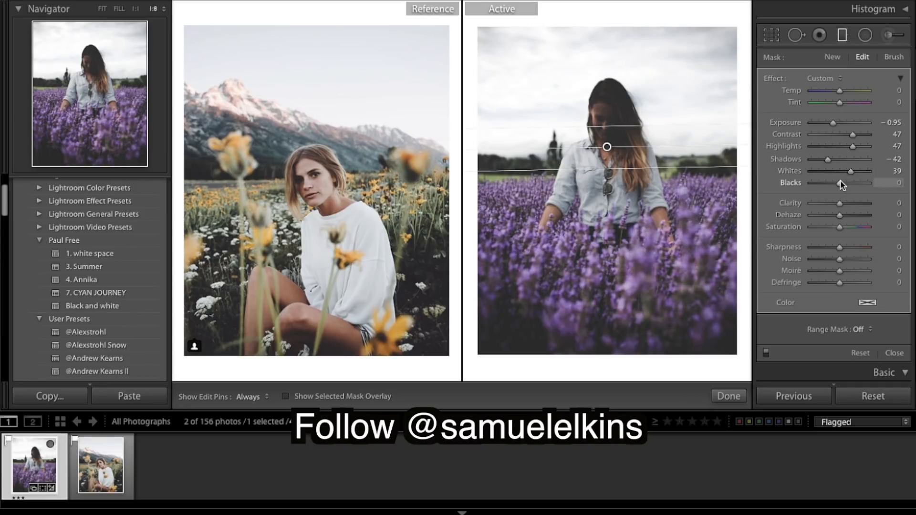
{"action": "left_click_drag", "start_coordinate": [837, 183], "coordinate": [831, 185]}
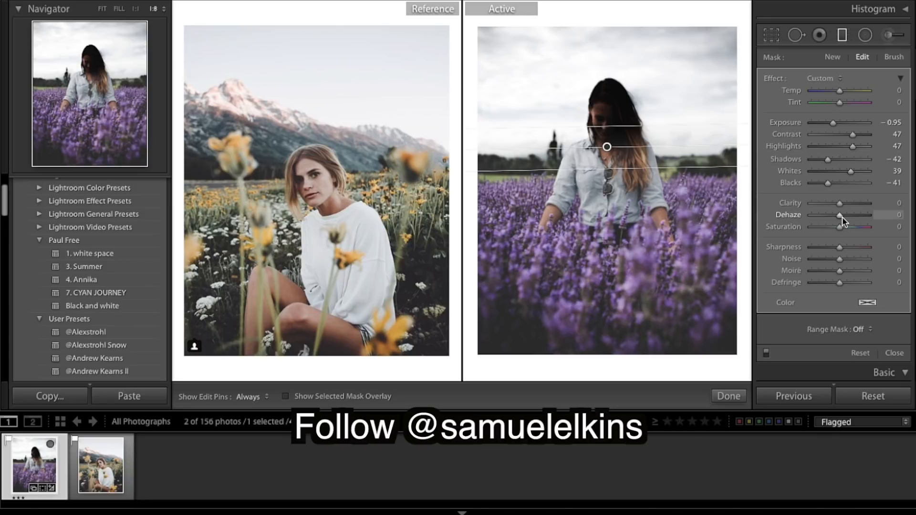
- Show the graduated filter's mask overlay, switch its brush to Erase mode, and hide the edit pins
{"action": "left_click", "coordinate": [285, 397]}
{"action": "left_click", "coordinate": [286, 397]}
{"action": "left_click", "coordinate": [284, 398]}
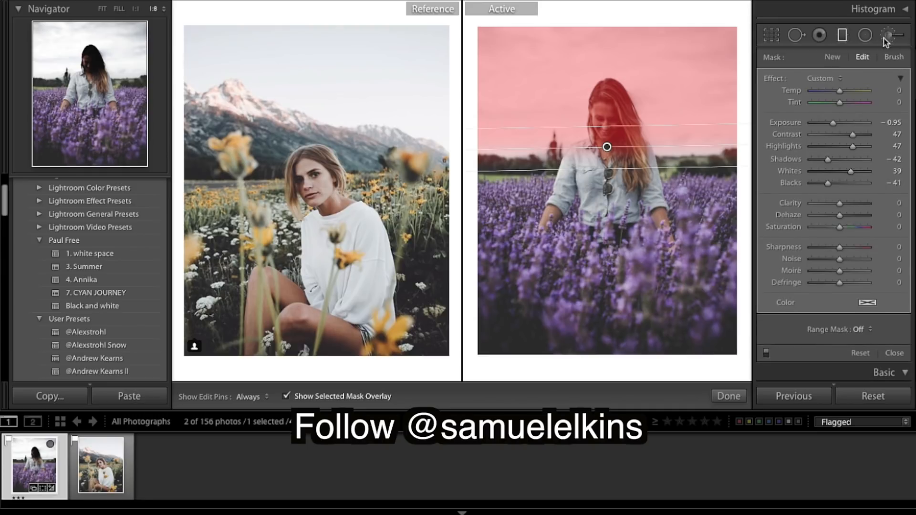
{"action": "left_click", "coordinate": [896, 59]}
{"action": "key", "text": "super+equal"}
{"action": "key", "text": "super+equal"}
{"action": "key", "text": "super+minus"}
{"action": "scroll", "coordinate": [650, 157], "scroll_direction": "up", "scroll_amount": 3}
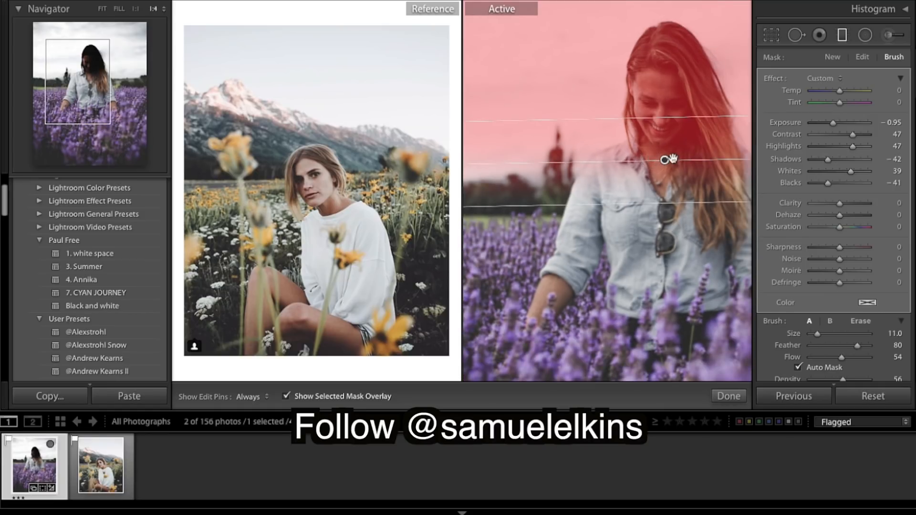
{"action": "left_click", "coordinate": [860, 321]}
{"action": "key", "text": "h"}
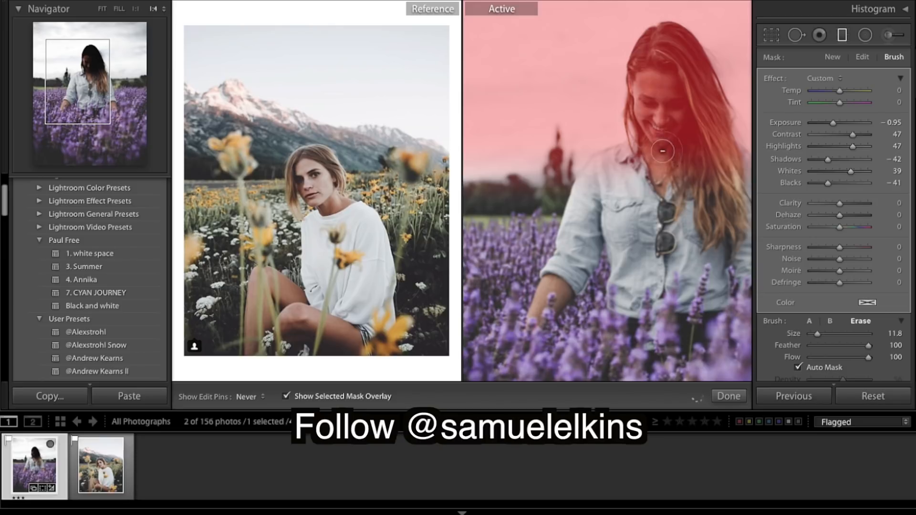
- Erase the graduated filter mask from the woman's face, hair, neck and shirt, and show the edit pins again
{"action": "mouse_move", "coordinate": [663, 138]}
{"action": "left_mouse_down"}
{"action": "mouse_move", "coordinate": [686, 190]}
{"action": "mouse_move", "coordinate": [697, 139]}
{"action": "mouse_move", "coordinate": [716, 165]}
{"action": "mouse_move", "coordinate": [686, 97]}
{"action": "mouse_move", "coordinate": [720, 181]}
{"action": "mouse_move", "coordinate": [668, 101]}
{"action": "mouse_move", "coordinate": [664, 167]}
{"action": "mouse_move", "coordinate": [660, 95]}
{"action": "mouse_move", "coordinate": [673, 158]}
{"action": "mouse_move", "coordinate": [671, 122]}
{"action": "mouse_move", "coordinate": [684, 135]}
{"action": "mouse_move", "coordinate": [677, 108]}
{"action": "mouse_move", "coordinate": [674, 138]}
{"action": "mouse_move", "coordinate": [653, 129]}
{"action": "mouse_move", "coordinate": [648, 101]}
{"action": "mouse_move", "coordinate": [643, 157]}
{"action": "mouse_move", "coordinate": [628, 160]}
{"action": "mouse_move", "coordinate": [643, 157]}
{"action": "mouse_move", "coordinate": [609, 168]}
{"action": "mouse_move", "coordinate": [649, 146]}
{"action": "mouse_move", "coordinate": [601, 177]}
{"action": "left_mouse_up"}
{"action": "left_click_drag", "start_coordinate": [715, 130], "coordinate": [735, 188]}
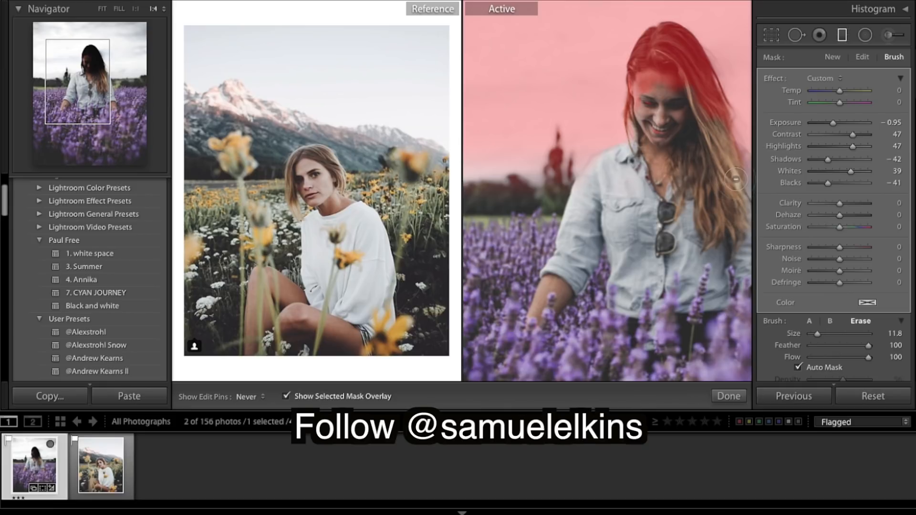
{"action": "mouse_move", "coordinate": [729, 148]}
{"action": "left_mouse_down"}
{"action": "mouse_move", "coordinate": [708, 84]}
{"action": "mouse_move", "coordinate": [733, 131]}
{"action": "mouse_move", "coordinate": [715, 90]}
{"action": "mouse_move", "coordinate": [711, 136]}
{"action": "mouse_move", "coordinate": [686, 78]}
{"action": "mouse_move", "coordinate": [673, 148]}
{"action": "mouse_move", "coordinate": [661, 100]}
{"action": "mouse_move", "coordinate": [649, 101]}
{"action": "mouse_move", "coordinate": [652, 144]}
{"action": "mouse_move", "coordinate": [651, 102]}
{"action": "mouse_move", "coordinate": [656, 136]}
{"action": "left_mouse_up"}
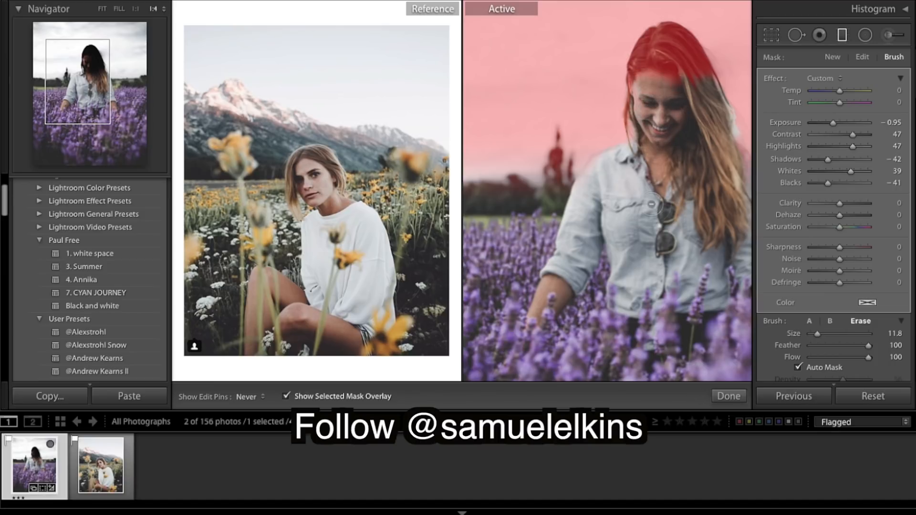
{"action": "mouse_move", "coordinate": [678, 100]}
{"action": "left_mouse_down"}
{"action": "mouse_move", "coordinate": [672, 52]}
{"action": "mouse_move", "coordinate": [700, 83]}
{"action": "mouse_move", "coordinate": [702, 68]}
{"action": "mouse_move", "coordinate": [693, 47]}
{"action": "mouse_move", "coordinate": [669, 34]}
{"action": "mouse_move", "coordinate": [649, 44]}
{"action": "mouse_move", "coordinate": [634, 75]}
{"action": "mouse_move", "coordinate": [658, 61]}
{"action": "mouse_move", "coordinate": [688, 73]}
{"action": "mouse_move", "coordinate": [648, 67]}
{"action": "mouse_move", "coordinate": [680, 89]}
{"action": "mouse_move", "coordinate": [639, 82]}
{"action": "mouse_move", "coordinate": [636, 93]}
{"action": "mouse_move", "coordinate": [636, 82]}
{"action": "mouse_move", "coordinate": [630, 120]}
{"action": "mouse_move", "coordinate": [643, 147]}
{"action": "mouse_move", "coordinate": [672, 154]}
{"action": "left_mouse_up"}
{"action": "mouse_move", "coordinate": [694, 65]}
{"action": "left_mouse_down"}
{"action": "mouse_move", "coordinate": [714, 87]}
{"action": "mouse_move", "coordinate": [700, 58]}
{"action": "mouse_move", "coordinate": [670, 32]}
{"action": "mouse_move", "coordinate": [651, 42]}
{"action": "mouse_move", "coordinate": [634, 77]}
{"action": "mouse_move", "coordinate": [650, 103]}
{"action": "left_mouse_up"}
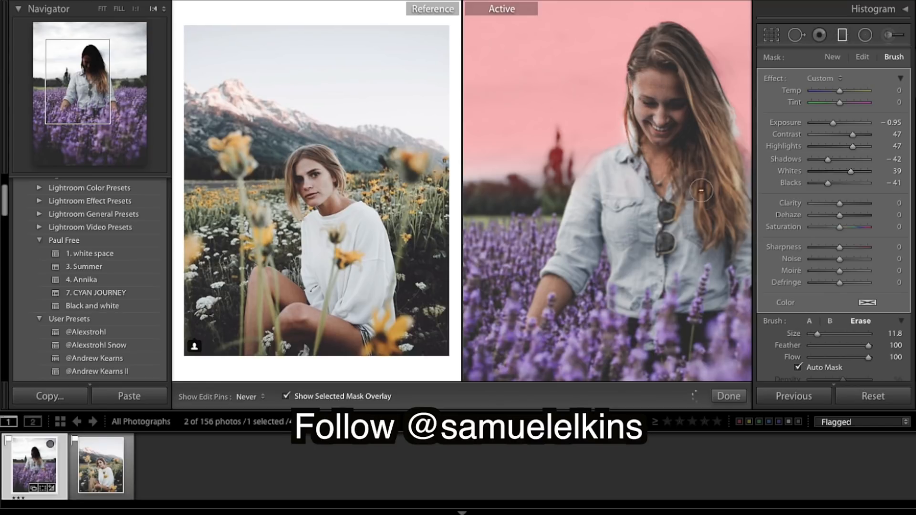
{"action": "left_click_drag", "start_coordinate": [740, 166], "coordinate": [739, 152]}
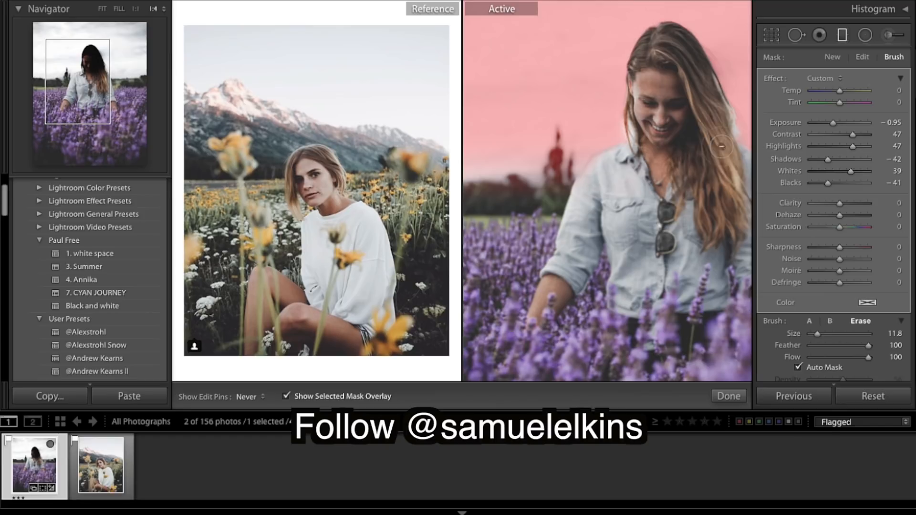
{"action": "mouse_move", "coordinate": [669, 55]}
{"action": "left_mouse_down"}
{"action": "mouse_move", "coordinate": [658, 77]}
{"action": "mouse_move", "coordinate": [641, 78]}
{"action": "mouse_move", "coordinate": [647, 63]}
{"action": "mouse_move", "coordinate": [683, 75]}
{"action": "mouse_move", "coordinate": [672, 134]}
{"action": "mouse_move", "coordinate": [650, 112]}
{"action": "mouse_move", "coordinate": [672, 65]}
{"action": "left_mouse_up"}
{"action": "key", "text": "h"}
{"action": "key", "text": "super+minus"}
{"action": "key", "text": "super+minus"}
{"action": "key", "text": "super+equal"}
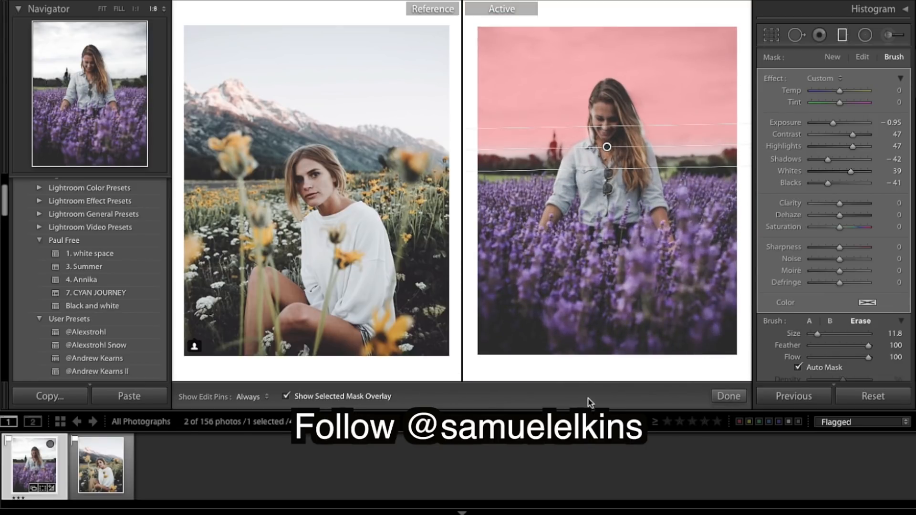
- Close the graduated filter and examine the woman's hair edges and the sky up close, also against the unedited version
{"action": "left_click", "coordinate": [726, 396]}
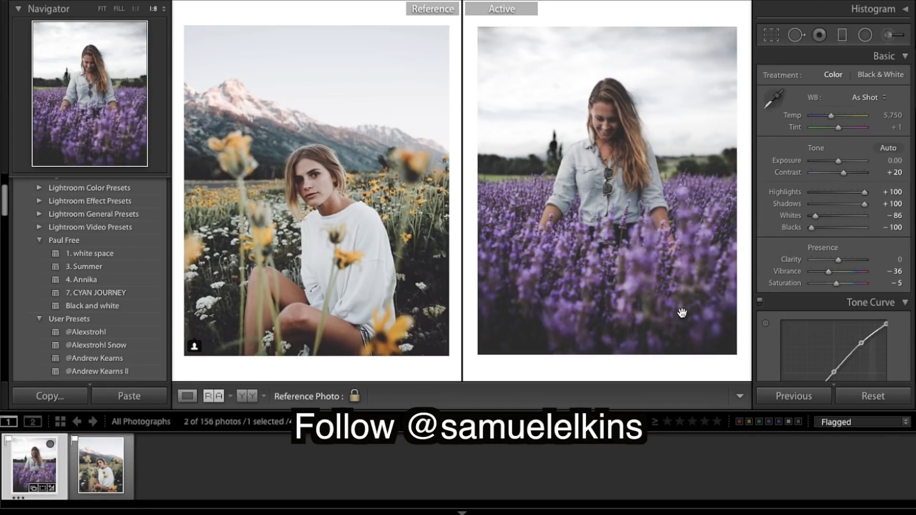
{"action": "key", "text": "super+equal"}
{"action": "key", "text": "super+equal"}
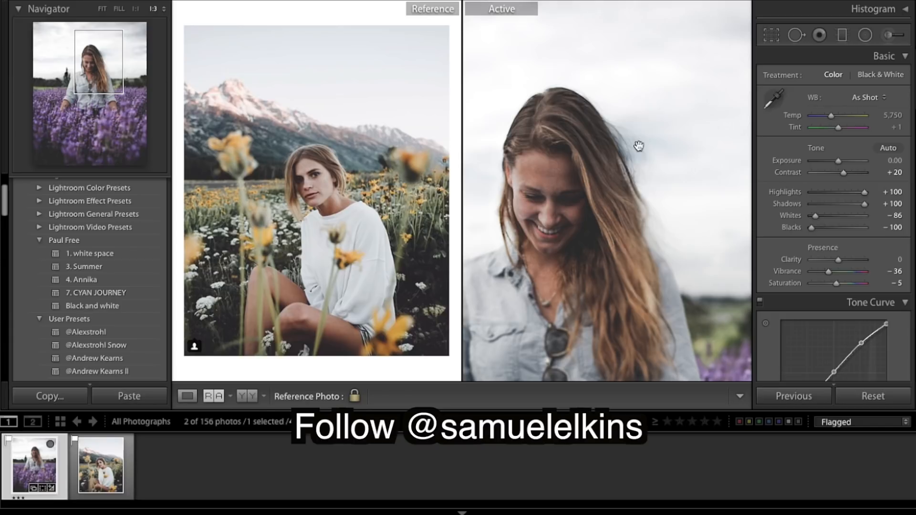
{"action": "key", "text": "super+minus"}
{"action": "key", "text": "super+minus"}
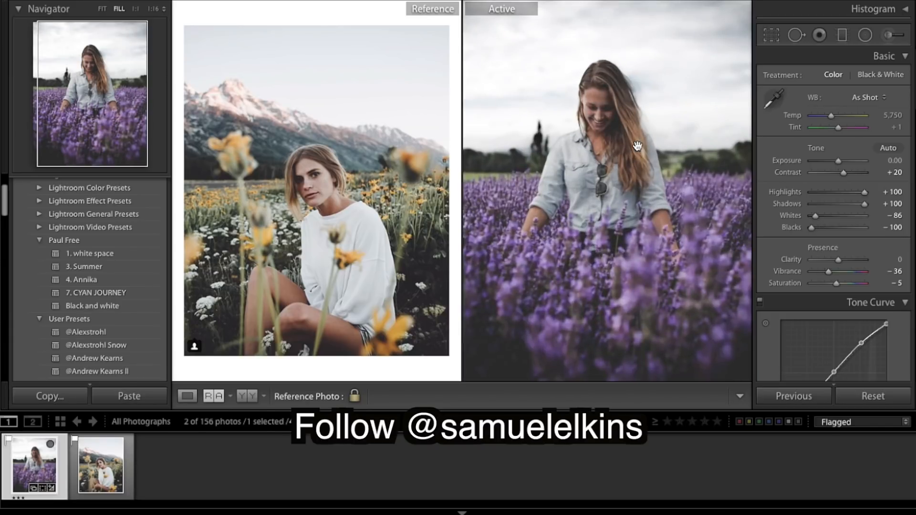
{"action": "key", "text": "super+minus"}
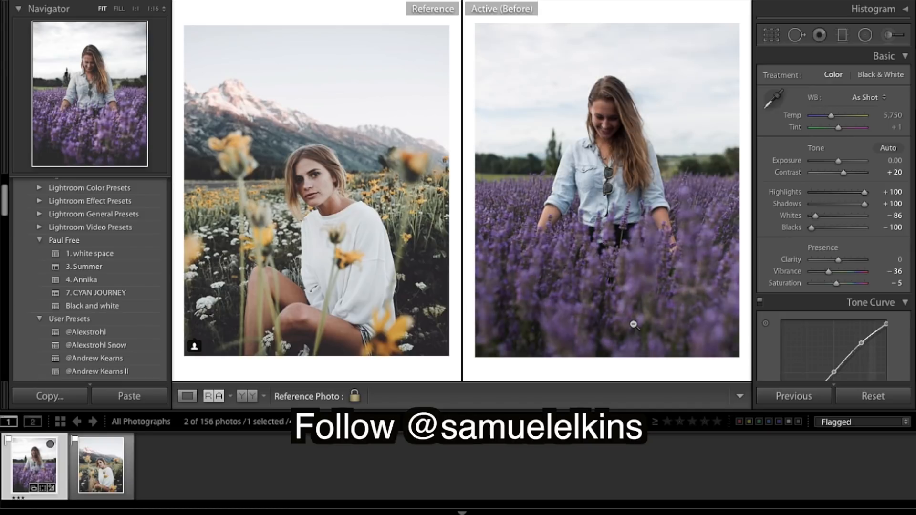
{"action": "left_click", "coordinate": [640, 73]}
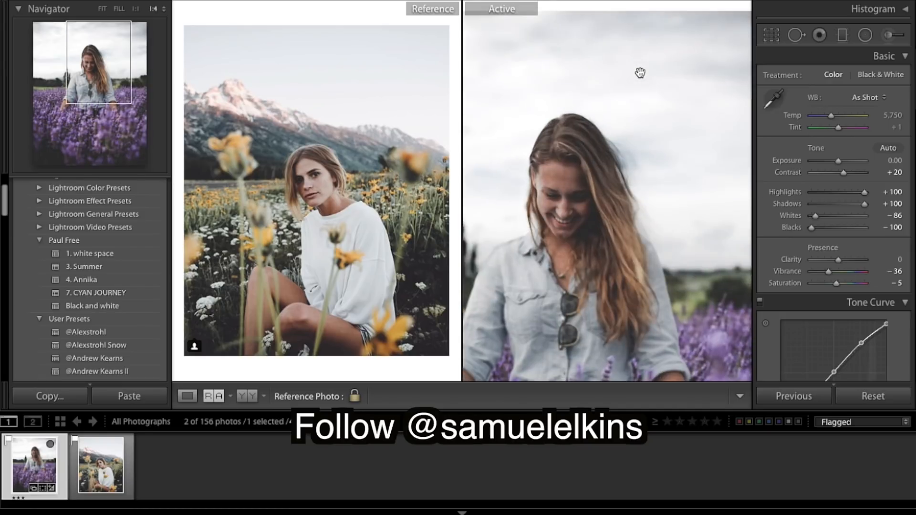
{"action": "key", "text": "ctrl+equal"}
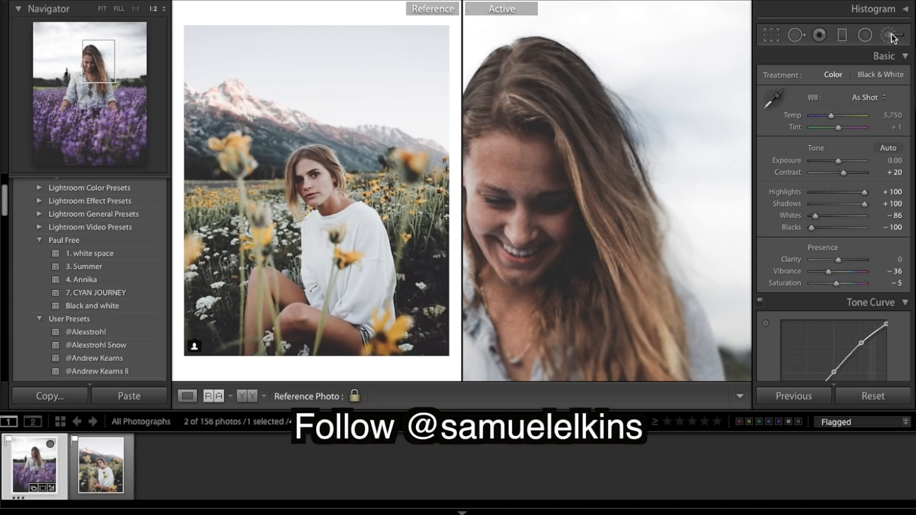
- Reopen the sky's graduated filter and erase its mask along the outer edge of the woman's hair with edit pins hidden
{"action": "left_click", "coordinate": [843, 36]}
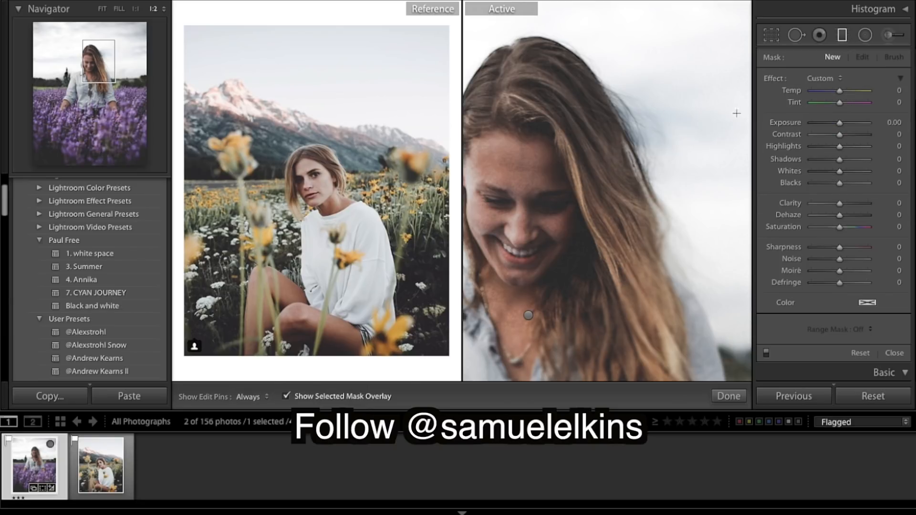
{"action": "left_click", "coordinate": [529, 315]}
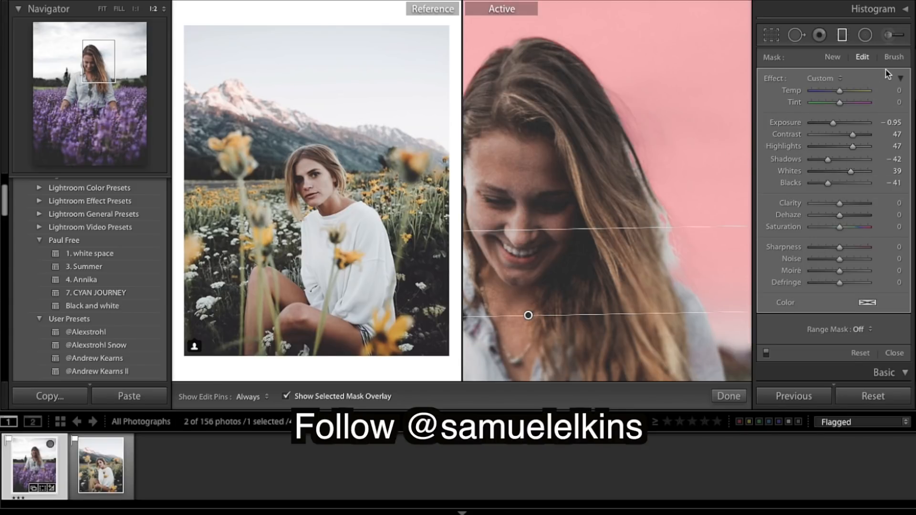
{"action": "left_click", "coordinate": [894, 56]}
{"action": "left_click", "coordinate": [860, 320]}
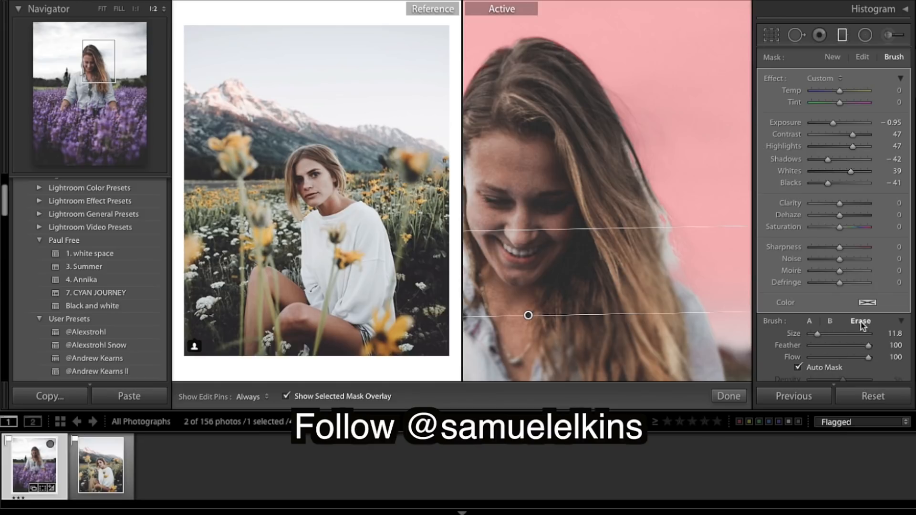
{"action": "key", "text": "h"}
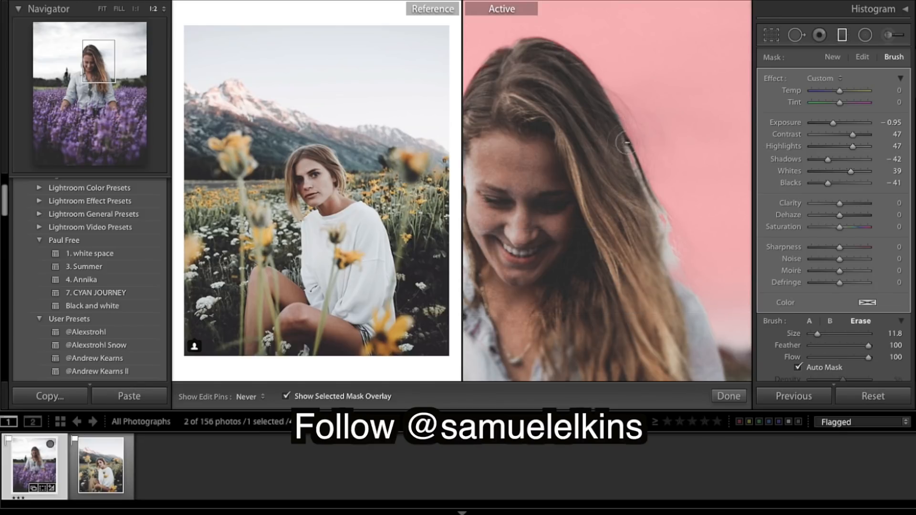
{"action": "mouse_move", "coordinate": [639, 159]}
{"action": "left_mouse_down"}
{"action": "mouse_move", "coordinate": [589, 106]}
{"action": "mouse_move", "coordinate": [550, 142]}
{"action": "mouse_move", "coordinate": [609, 106]}
{"action": "left_mouse_up"}
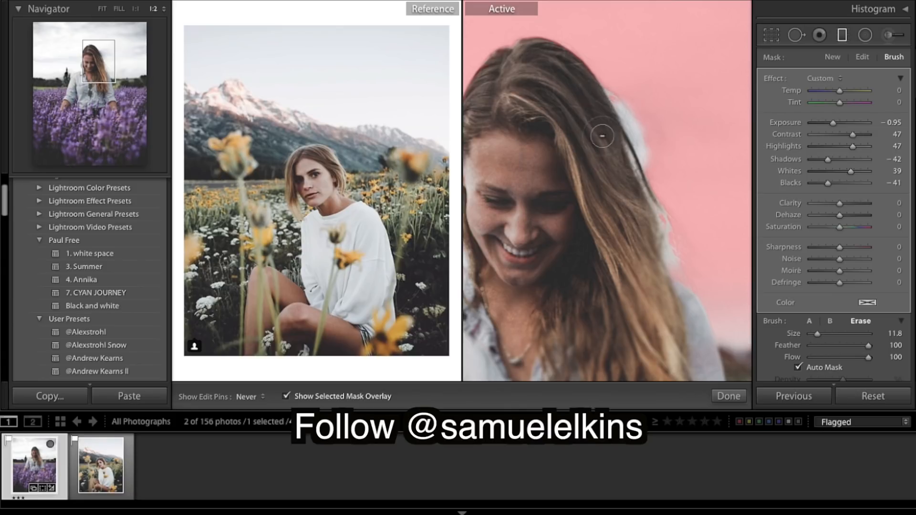
{"action": "key", "text": "h"}
{"action": "left_click", "coordinate": [729, 397]}
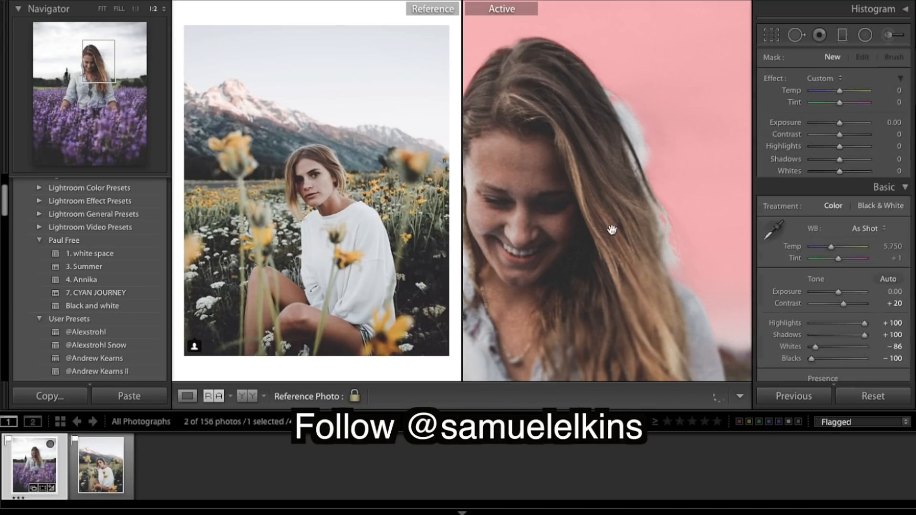
- Compare the edited lavender portrait with its unedited version, both at full frame and zoomed in
{"action": "left_click", "coordinate": [584, 247]}
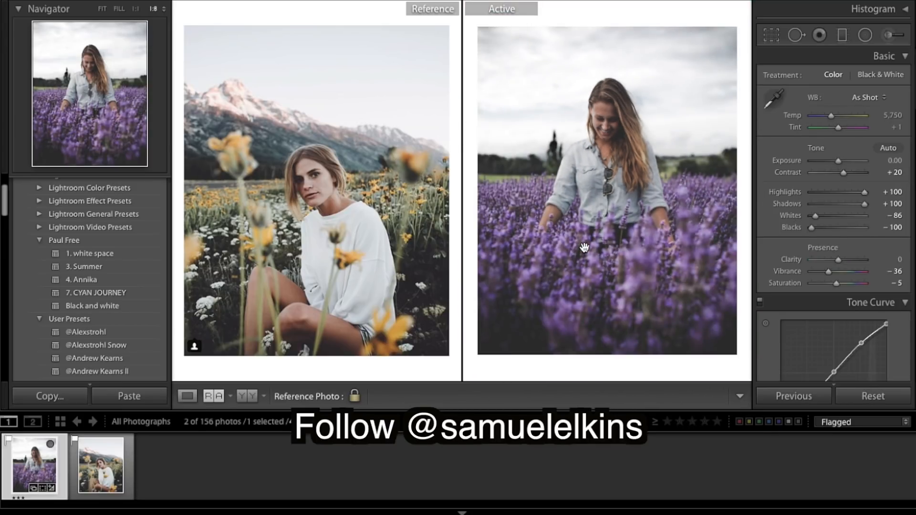
{"action": "left_click", "coordinate": [637, 149]}
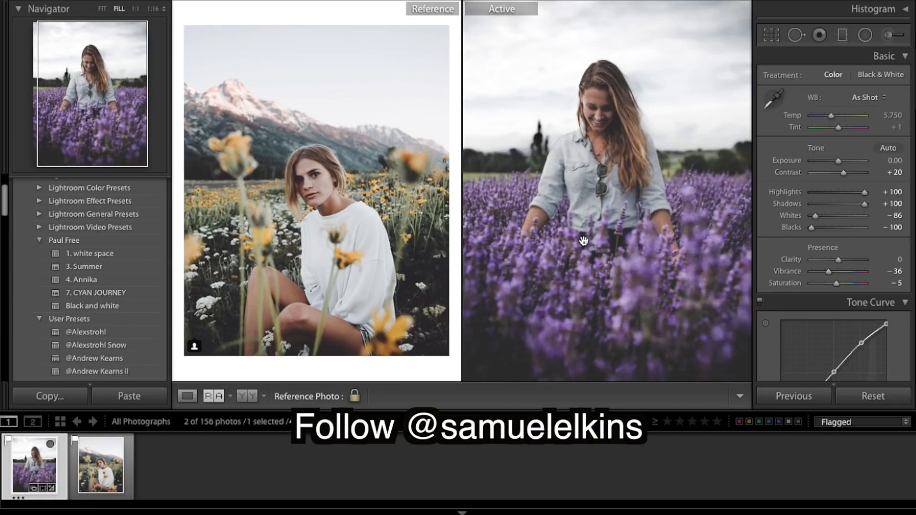
{"action": "left_click", "coordinate": [102, 8]}
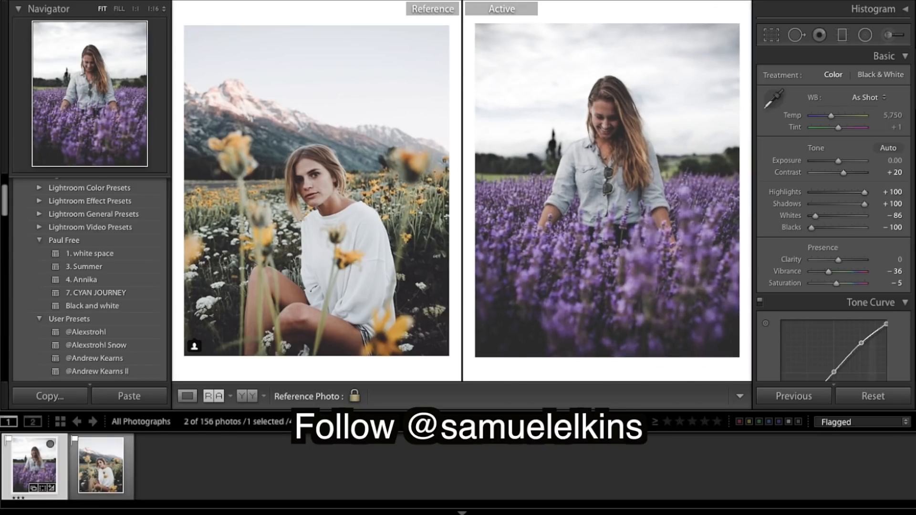
{"action": "key", "text": "backslash"}
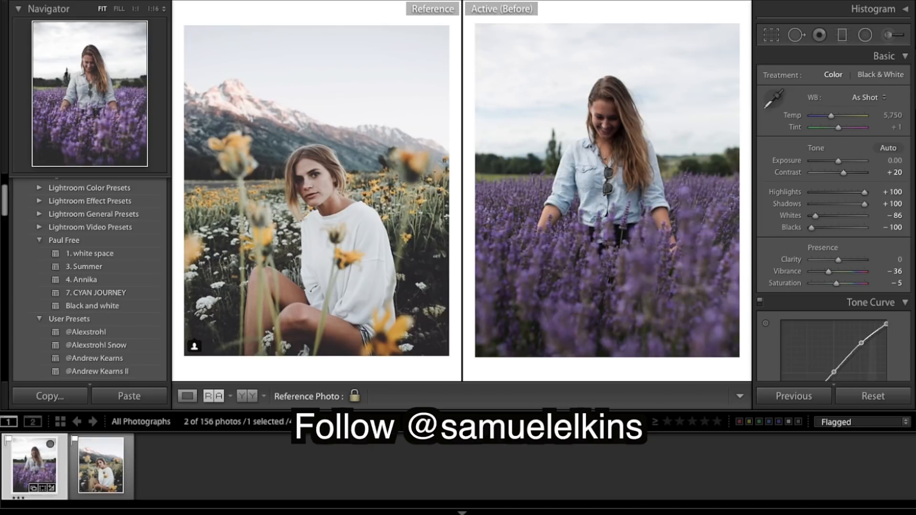
{"action": "key", "text": "backslash"}
{"action": "key", "text": "backslash"}
{"action": "key", "text": "backslash"}
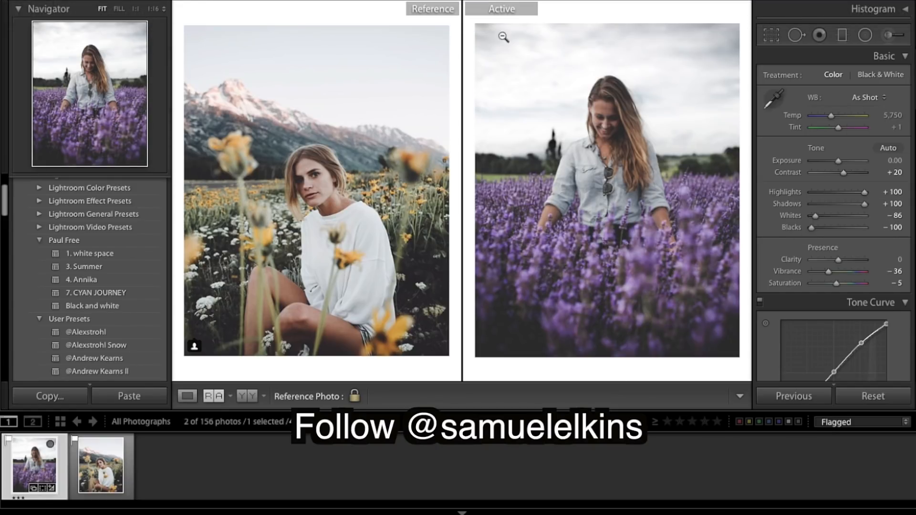
{"action": "left_click", "coordinate": [590, 246]}
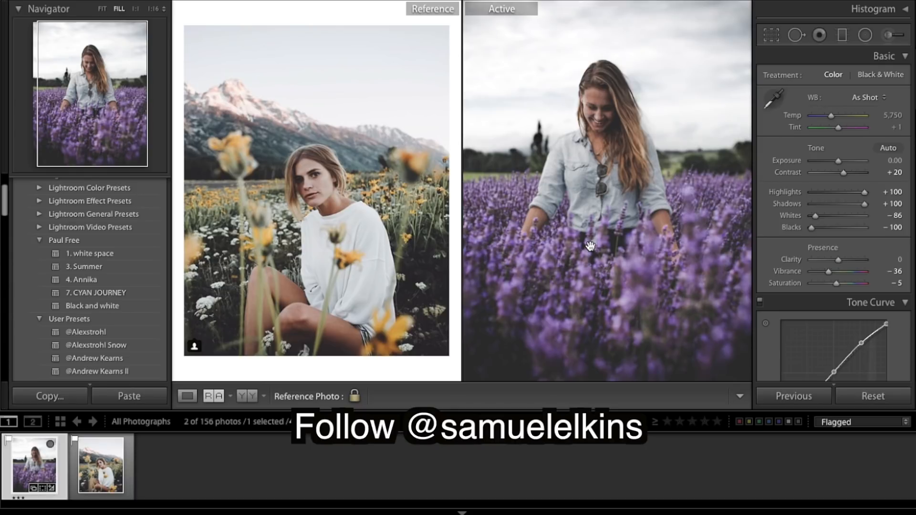
{"action": "left_click", "coordinate": [627, 170]}
{"action": "key", "text": "backslash"}
{"action": "key", "text": "backslash"}
{"action": "left_click", "coordinate": [624, 207]}
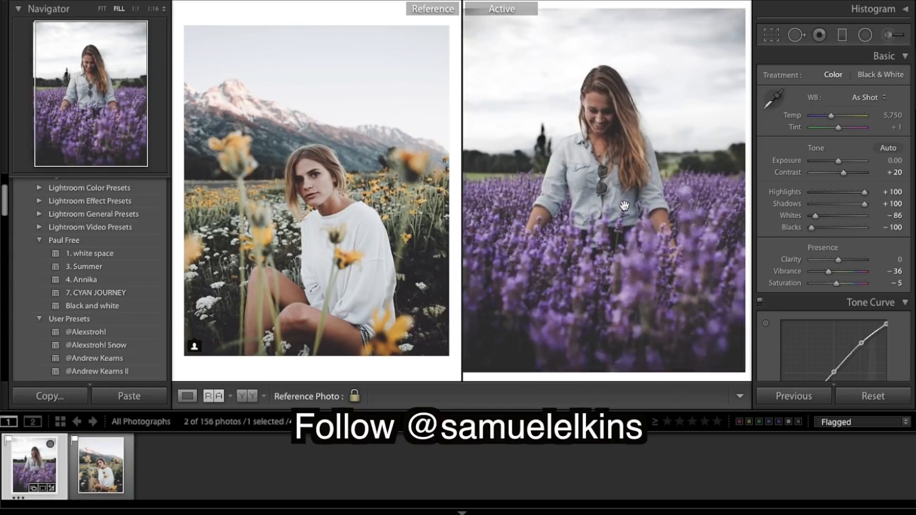
{"action": "left_click", "coordinate": [595, 184]}
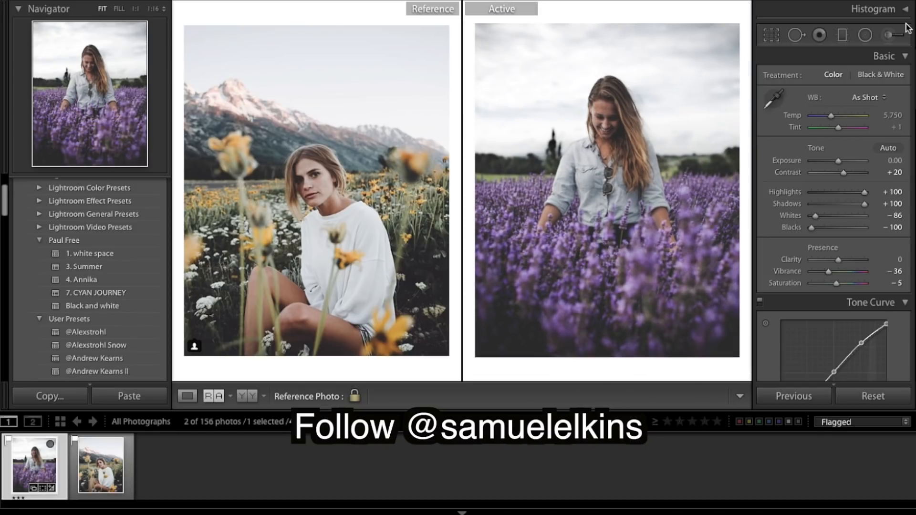
- Add a small radial filter at the photo's upper-left sky corner with Exposure 0.45
{"action": "left_click", "coordinate": [865, 35]}
{"action": "mouse_move", "coordinate": [468, 19]}
{"action": "left_mouse_down"}
{"action": "mouse_move", "coordinate": [497, 44]}
{"action": "mouse_move", "coordinate": [476, 24]}
{"action": "left_mouse_up"}
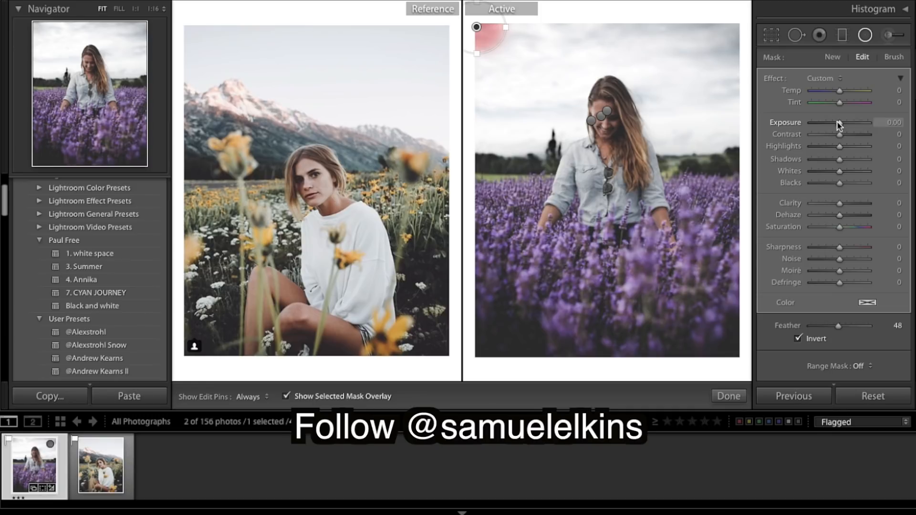
{"action": "left_click_drag", "start_coordinate": [839, 125], "coordinate": [842, 126]}
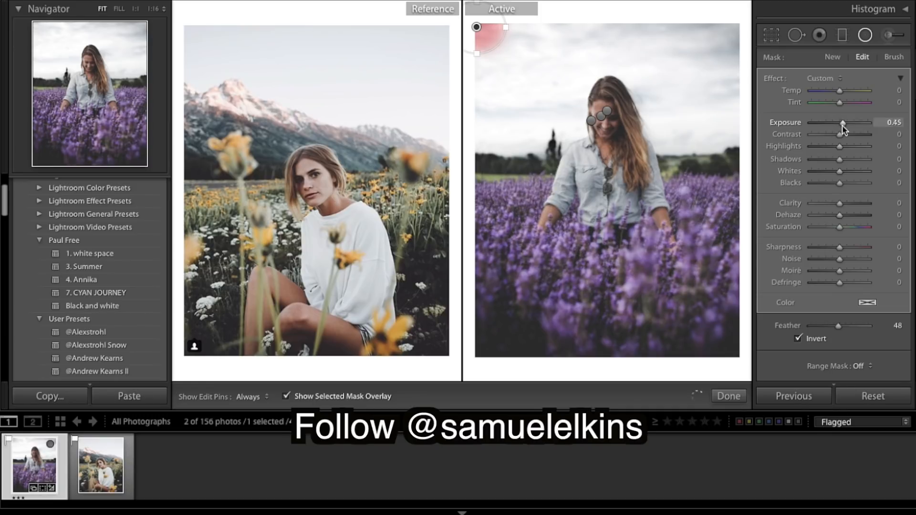
{"action": "left_click", "coordinate": [729, 396]}
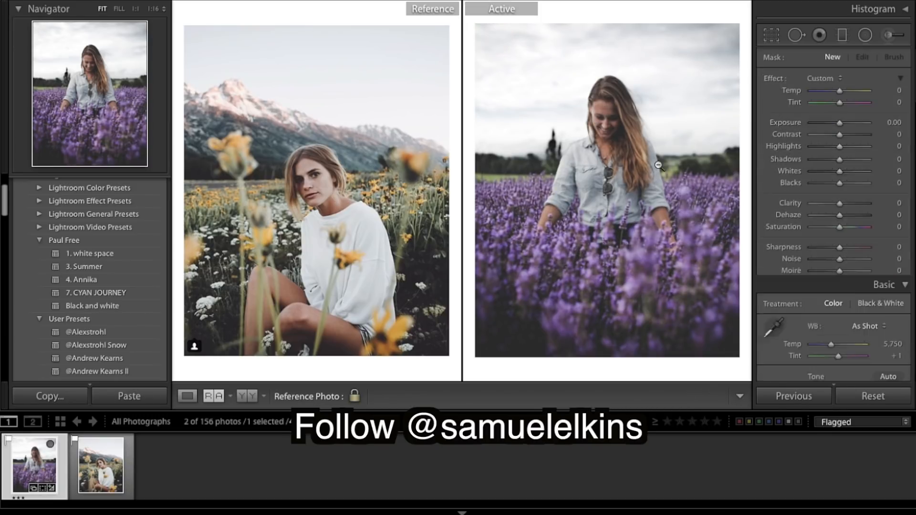
- Add a small radial filter at the photo's upper-right sky corner and set its Exposure to 0.31
{"action": "left_click", "coordinate": [866, 34]}
{"action": "mouse_move", "coordinate": [730, 18]}
{"action": "left_mouse_down"}
{"action": "mouse_move", "coordinate": [759, 41]}
{"action": "mouse_move", "coordinate": [732, 21]}
{"action": "mouse_move", "coordinate": [739, 26]}
{"action": "left_mouse_up"}
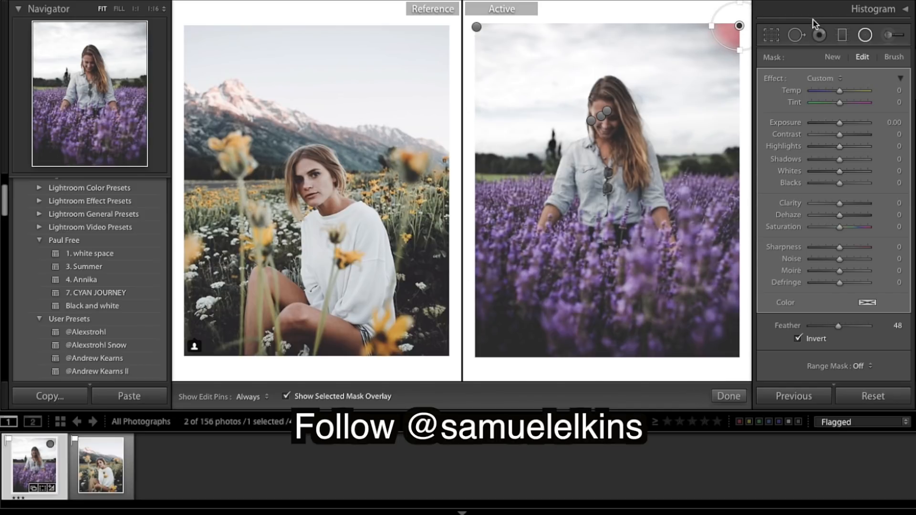
{"action": "left_click_drag", "start_coordinate": [847, 123], "coordinate": [844, 122]}
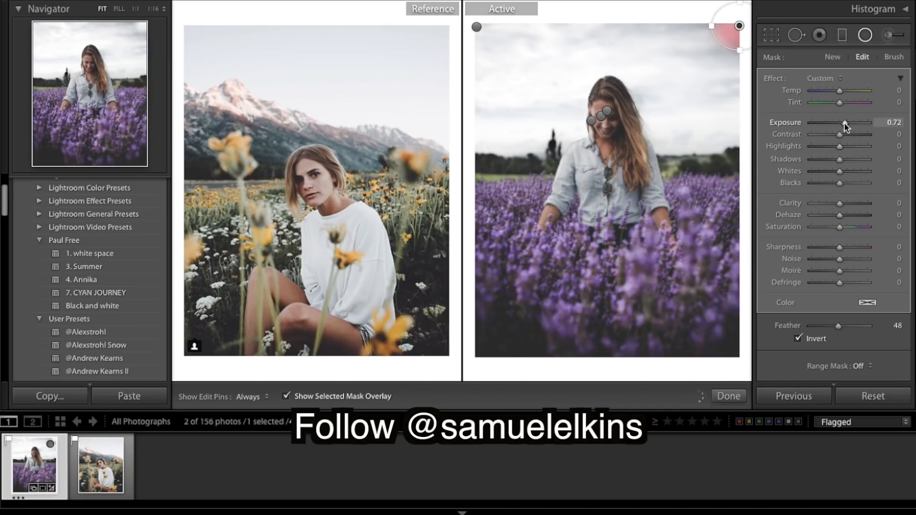
{"action": "left_click", "coordinate": [729, 396]}
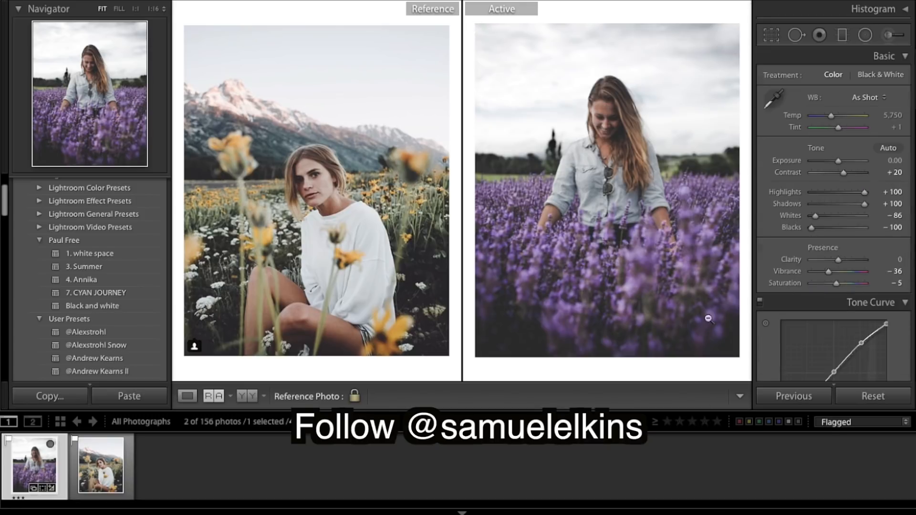
{"action": "left_click", "coordinate": [862, 38]}
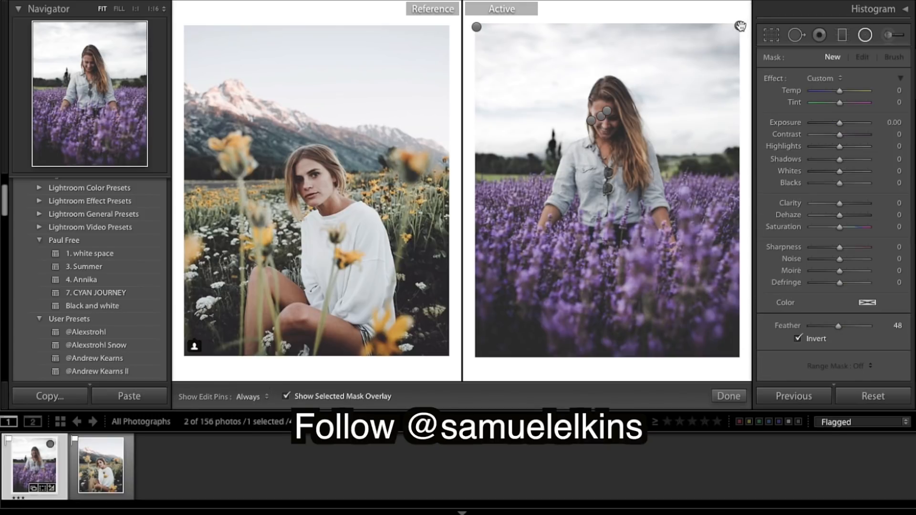
{"action": "left_click_drag", "start_coordinate": [846, 120], "coordinate": [844, 121]}
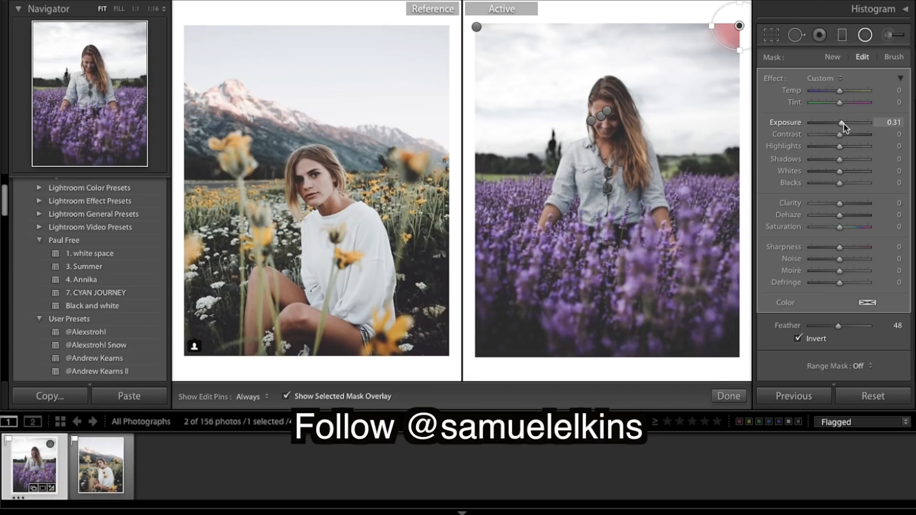
{"action": "left_click", "coordinate": [728, 396]}
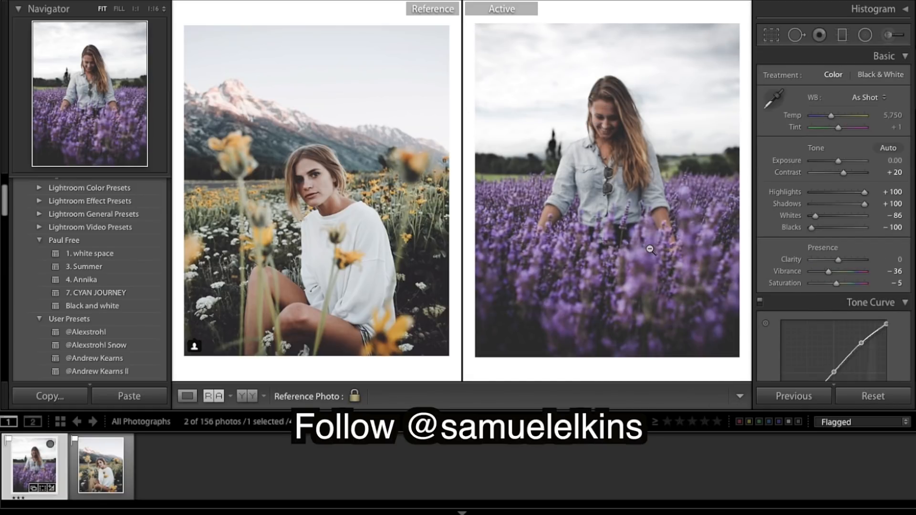
- Enlarge the upper-right corner's radial filter in width and height, and increase its Feather
{"action": "left_click", "coordinate": [865, 35]}
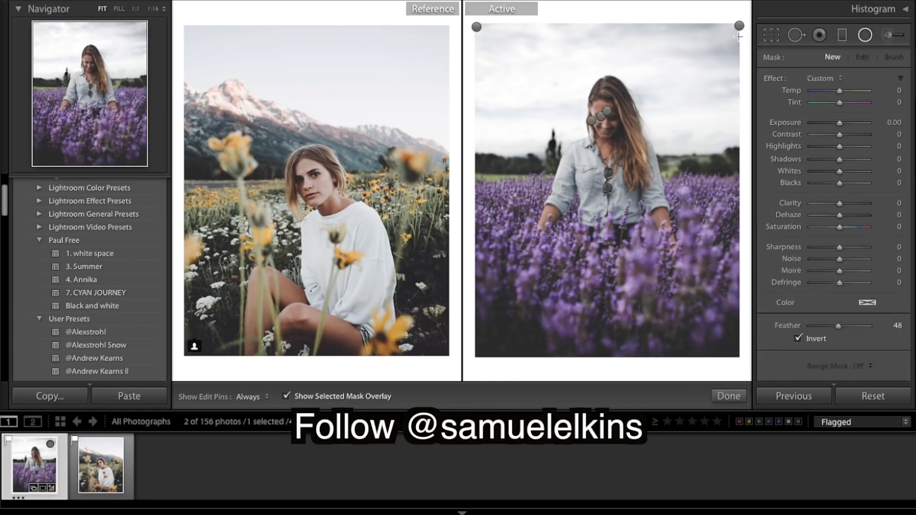
{"action": "left_click", "coordinate": [740, 26]}
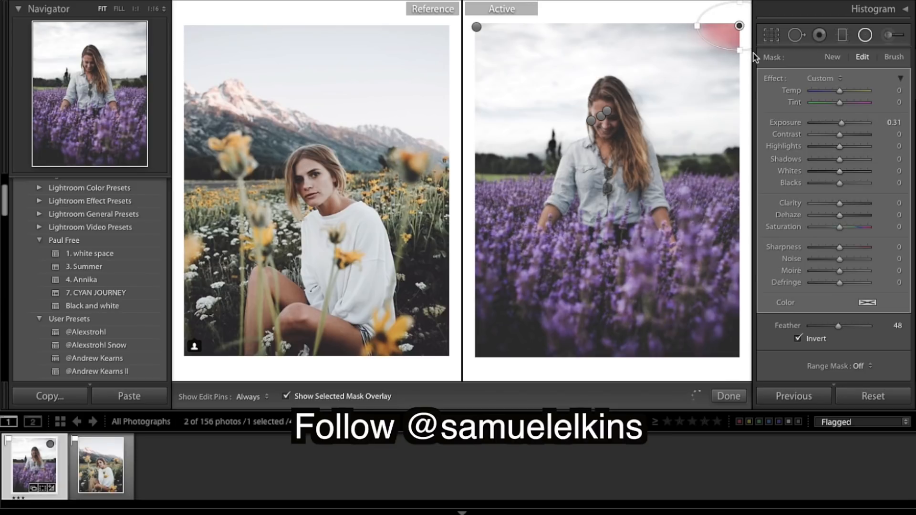
{"action": "left_click_drag", "start_coordinate": [739, 49], "coordinate": [741, 70]}
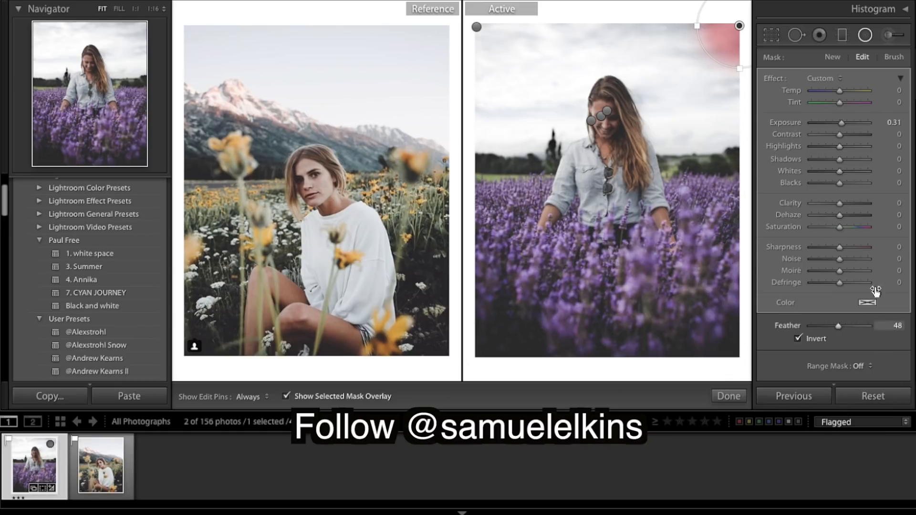
{"action": "left_click_drag", "start_coordinate": [840, 326], "coordinate": [847, 326]}
{"action": "left_click", "coordinate": [735, 399]}
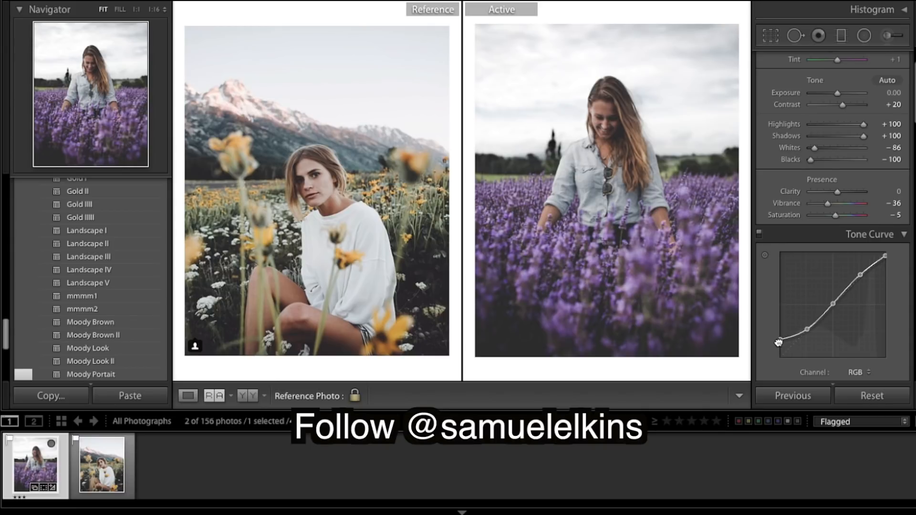
- Fine-tune the RGB tone curve's black point and pull its shadow point down to 25.5 / 24.7 %
{"action": "left_click_drag", "start_coordinate": [780, 342], "coordinate": [779, 344]}
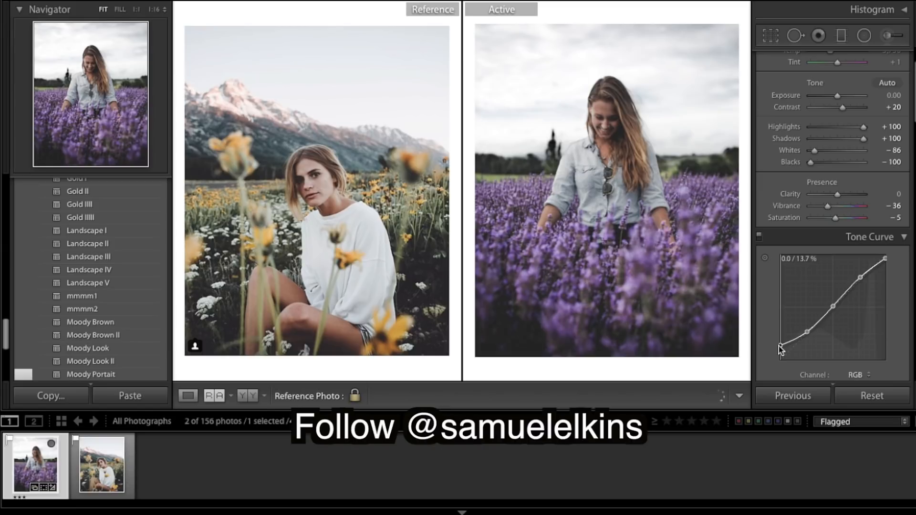
{"action": "left_click_drag", "start_coordinate": [779, 347], "coordinate": [778, 344]}
{"action": "left_click_drag", "start_coordinate": [779, 343], "coordinate": [780, 348]}
{"action": "left_click_drag", "start_coordinate": [810, 334], "coordinate": [807, 337]}
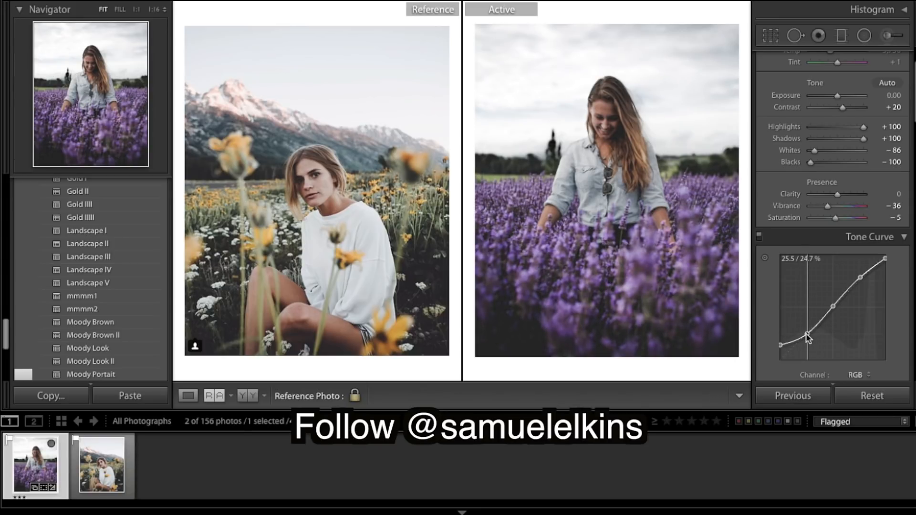
- Nudge the shadow point of the RGB tone curve slightly upward
{"action": "left_click_drag", "start_coordinate": [808, 337], "coordinate": [807, 336]}
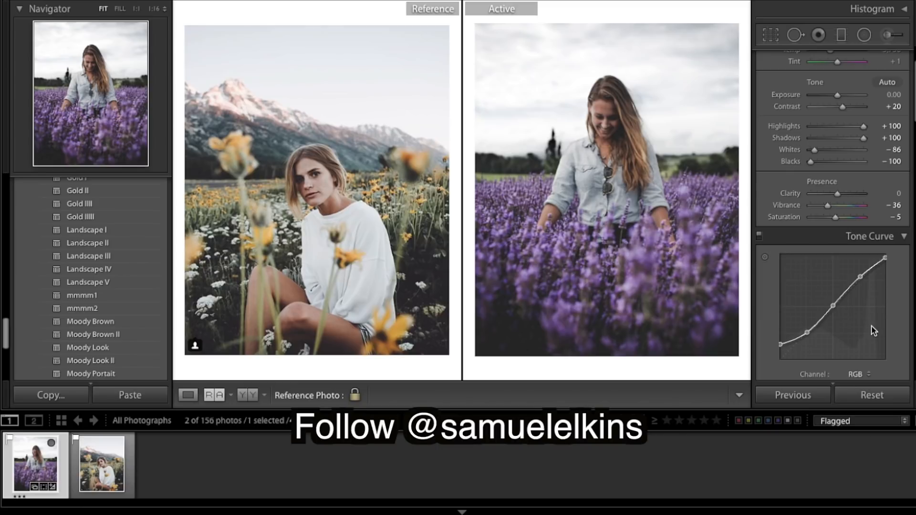
- Set Shadows to -25 on the existing brush adjustment over the woman's forearm on the photo's left side, and hide the mask overlay
{"action": "left_click", "coordinate": [889, 34]}
{"action": "key", "text": "super+="}
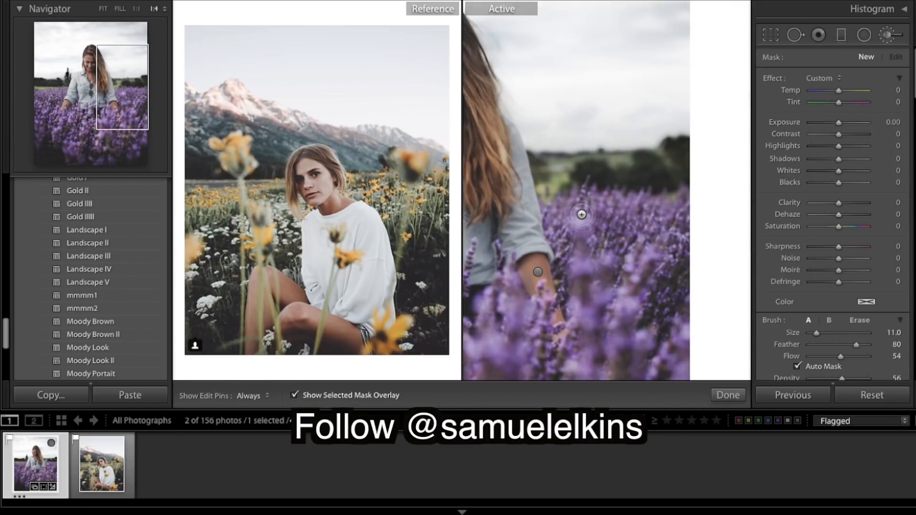
{"action": "key", "text": "super+minus"}
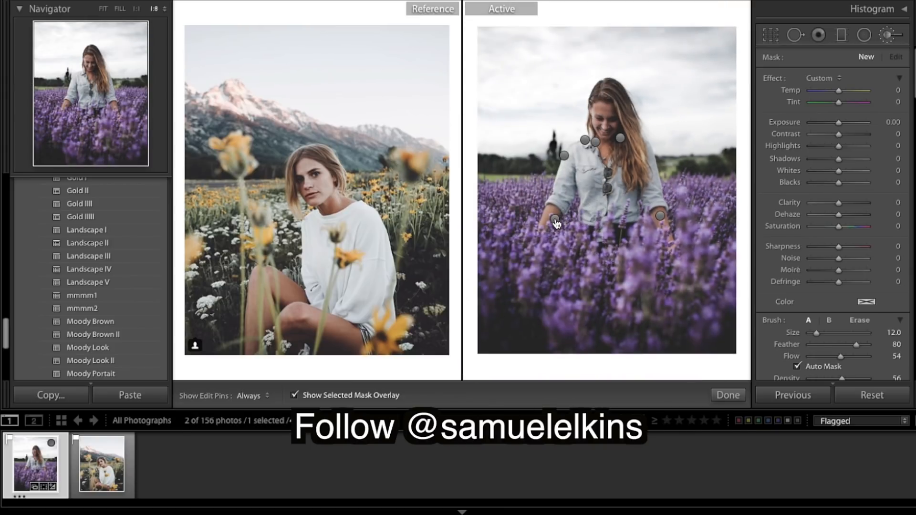
{"action": "left_click", "coordinate": [555, 219]}
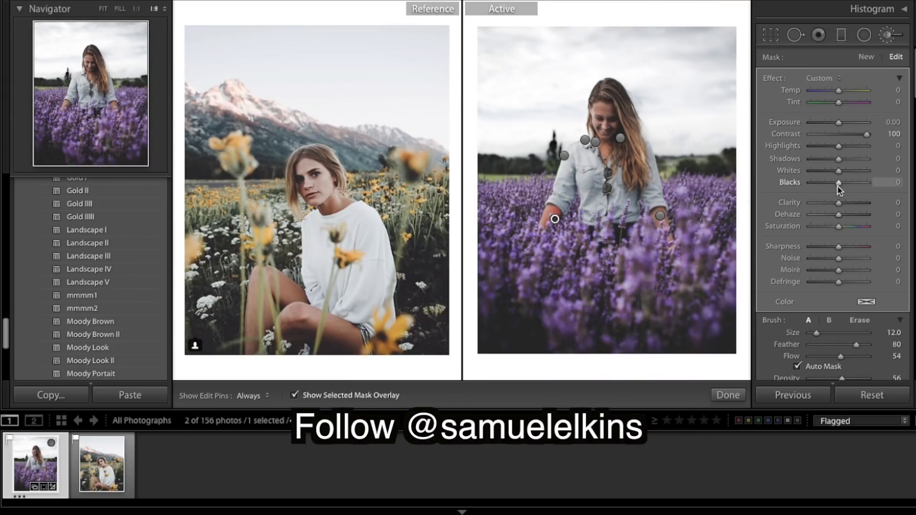
{"action": "left_click_drag", "start_coordinate": [839, 162], "coordinate": [831, 166]}
{"action": "left_click", "coordinate": [295, 395]}
- Reduce the adjustment brush size to 2.0
{"action": "key", "text": "super+equal"}
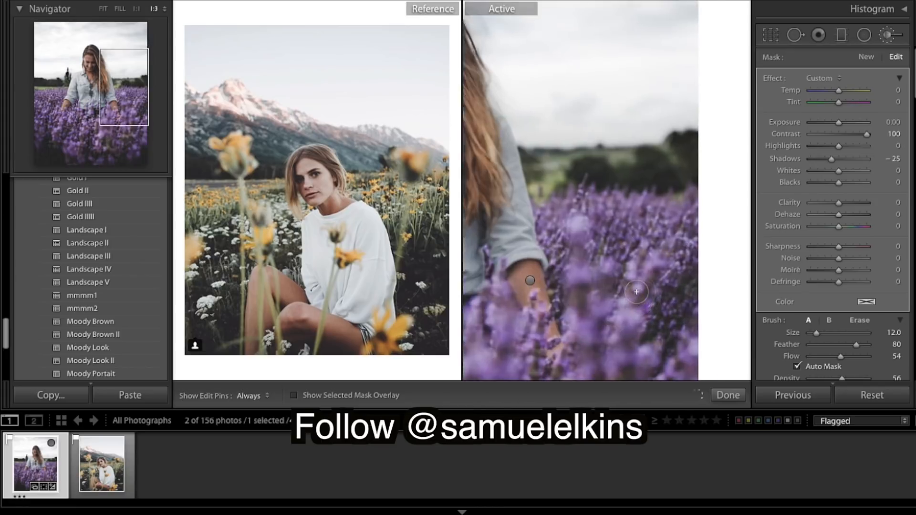
{"action": "key", "text": "bracketleft"}
{"action": "key", "text": "bracketleft"}
{"action": "key", "text": "bracketleft"}
{"action": "key", "text": "bracketleft"}
{"action": "key", "text": "bracketleft"}
{"action": "key", "text": "bracketleft"}
{"action": "key", "text": "bracketleft"}
{"action": "key", "text": "bracketleft"}
{"action": "key", "text": "bracketleft"}
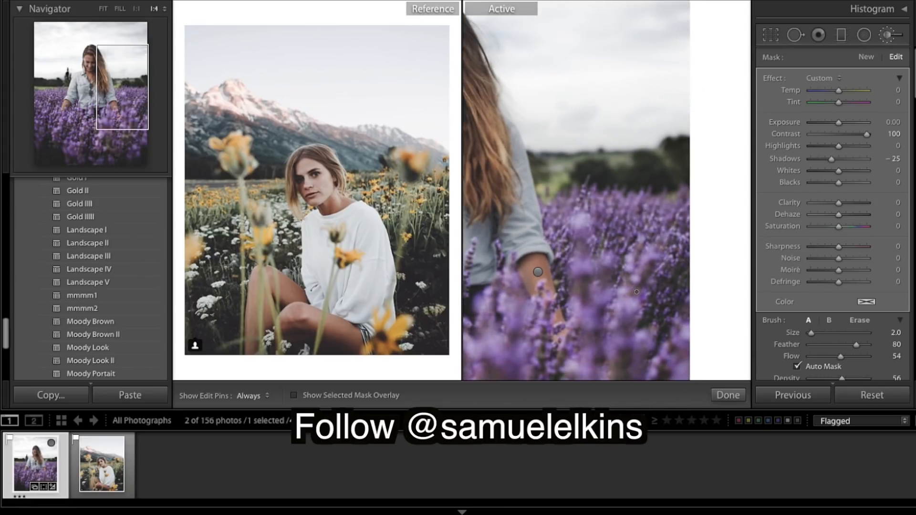
{"action": "key", "text": "super+minus"}
- Set Saturation to 55 and Blacks to -10 for the left-side forearm's brush adjustment, and finish editing it
{"action": "left_click", "coordinate": [849, 225]}
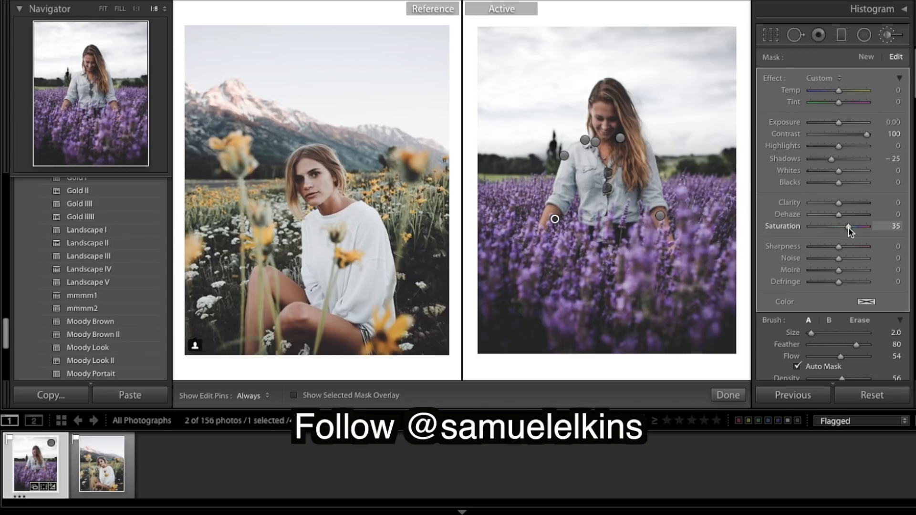
{"action": "mouse_move", "coordinate": [849, 227]}
{"action": "left_mouse_down"}
{"action": "mouse_move", "coordinate": [866, 230]}
{"action": "mouse_move", "coordinate": [854, 228]}
{"action": "left_mouse_up"}
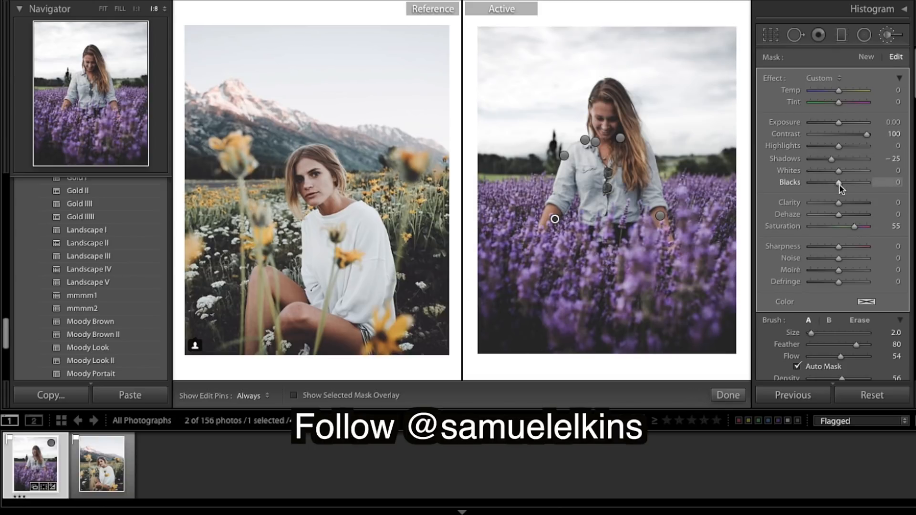
{"action": "left_click_drag", "start_coordinate": [838, 189], "coordinate": [829, 188]}
{"action": "left_click_drag", "start_coordinate": [829, 185], "coordinate": [835, 185]}
{"action": "left_click", "coordinate": [728, 395]}
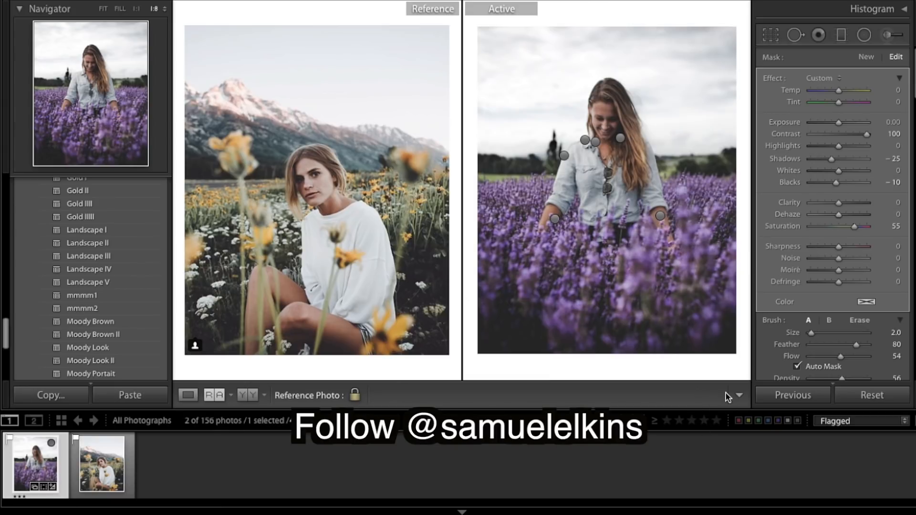
- Set Shadows to -27, Saturation to 17 and Blacks to -5 on the brush adjustment over the forearm on the photo's right side
{"action": "left_click", "coordinate": [887, 34]}
{"action": "left_click", "coordinate": [660, 215]}
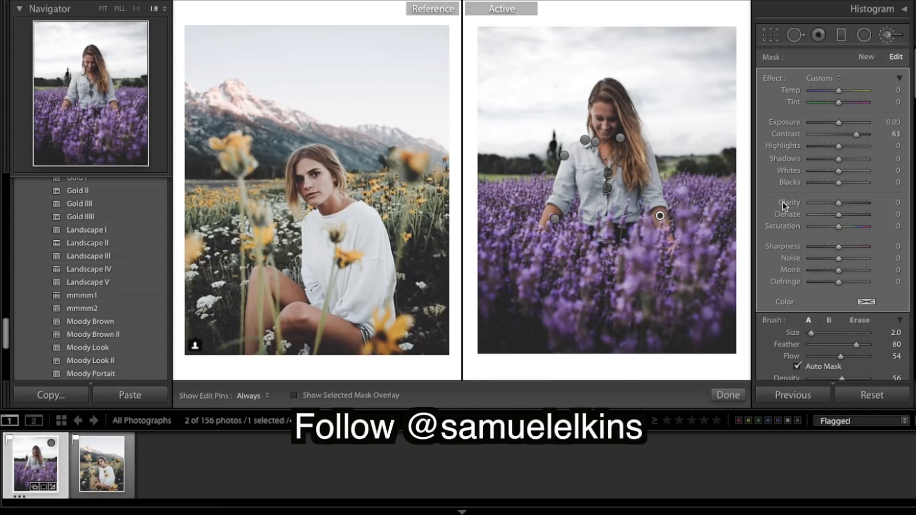
{"action": "left_click", "coordinate": [831, 160]}
{"action": "left_click", "coordinate": [849, 228]}
{"action": "left_click_drag", "start_coordinate": [850, 224], "coordinate": [846, 224]}
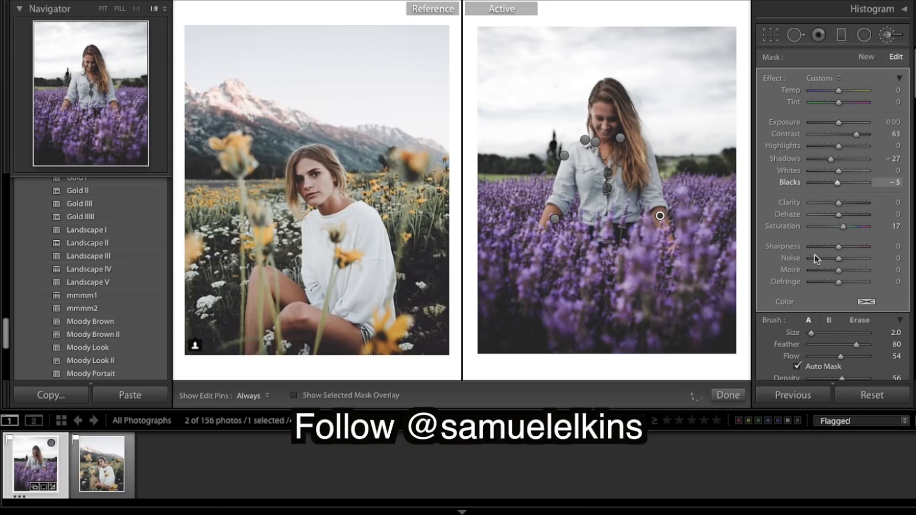
{"action": "left_click", "coordinate": [726, 394]}
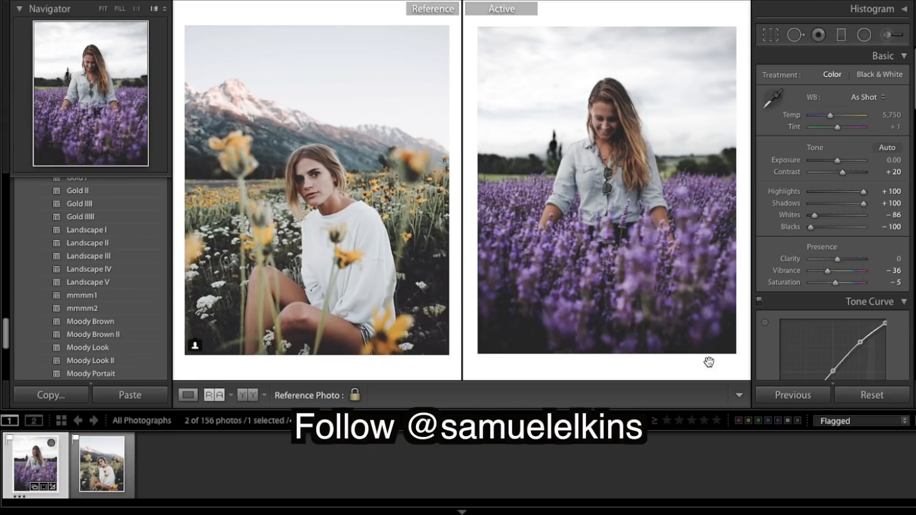
- Compare the edited lavender portrait with its unedited version twice
{"action": "key", "text": "backslash"}
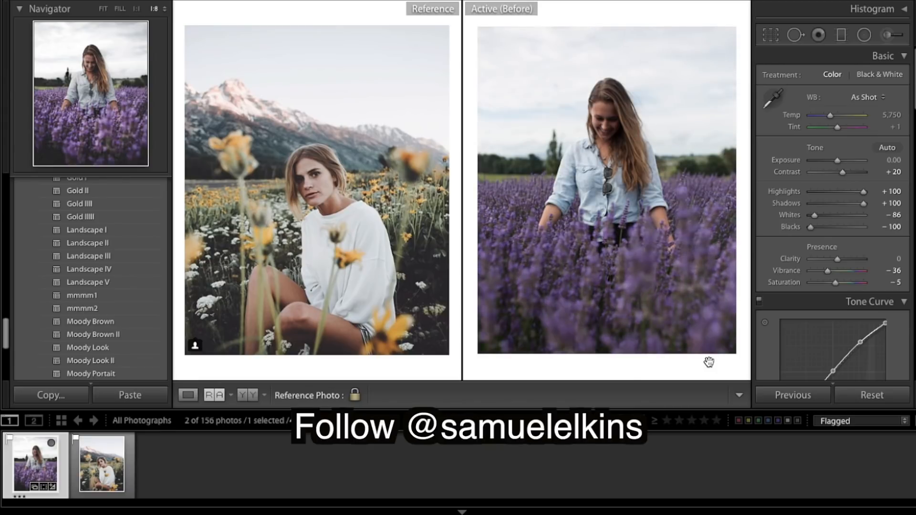
{"action": "key", "text": "backslash"}
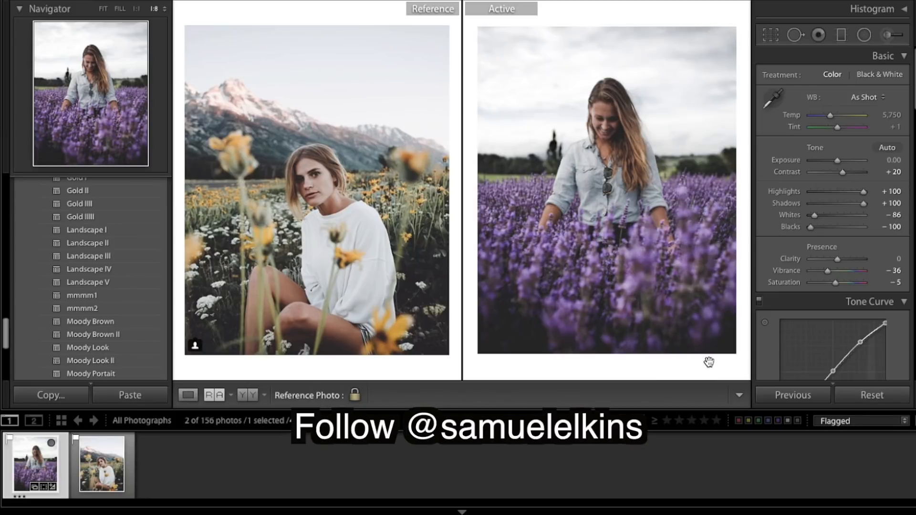
{"action": "key", "text": "backslash"}
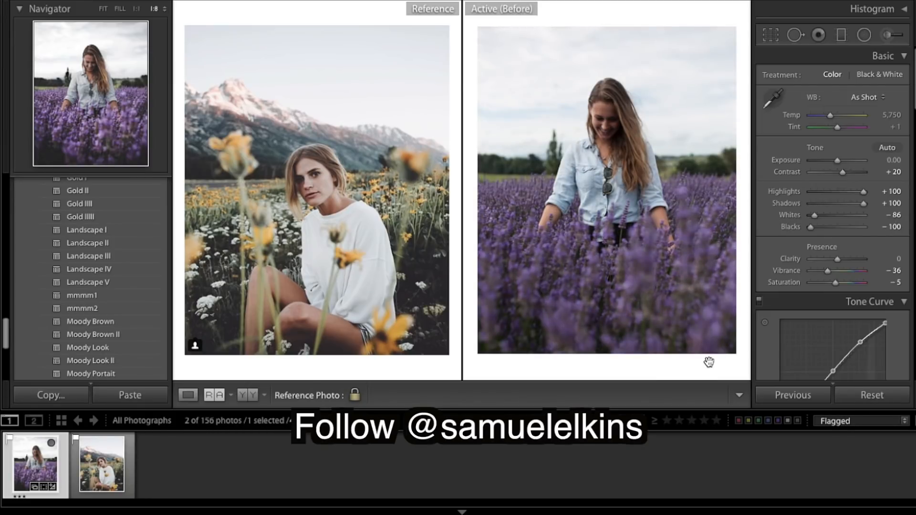
{"action": "key", "text": "backslash"}
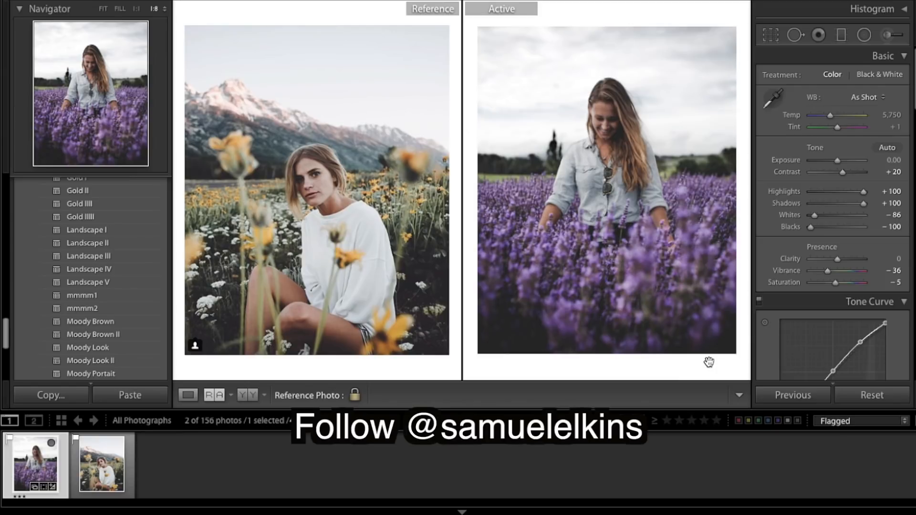